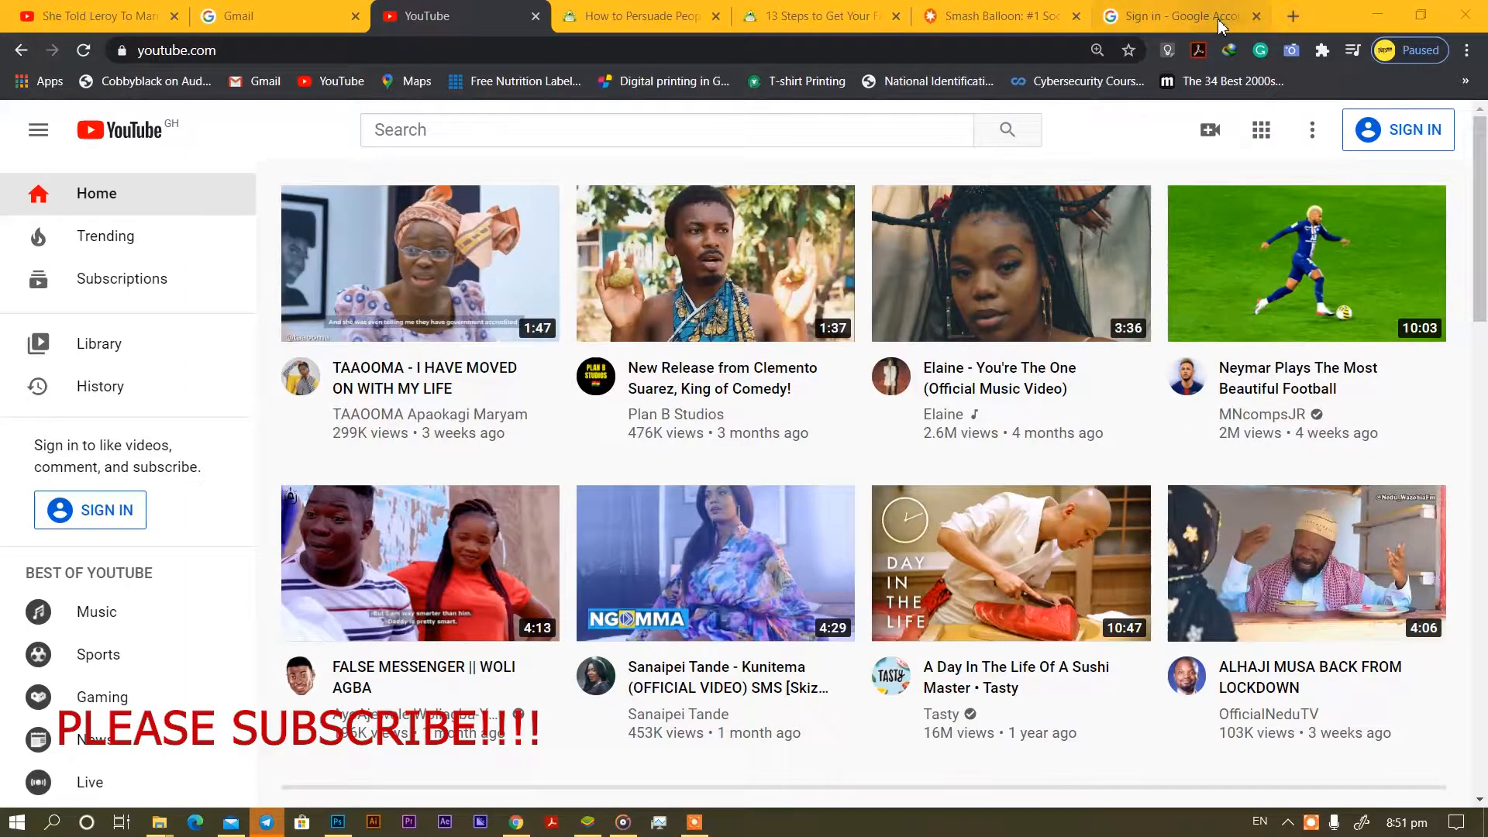
From the Google sign-in page, choose another account and create a personal account.
{"action": "left_click", "coordinate": [1217, 18]}
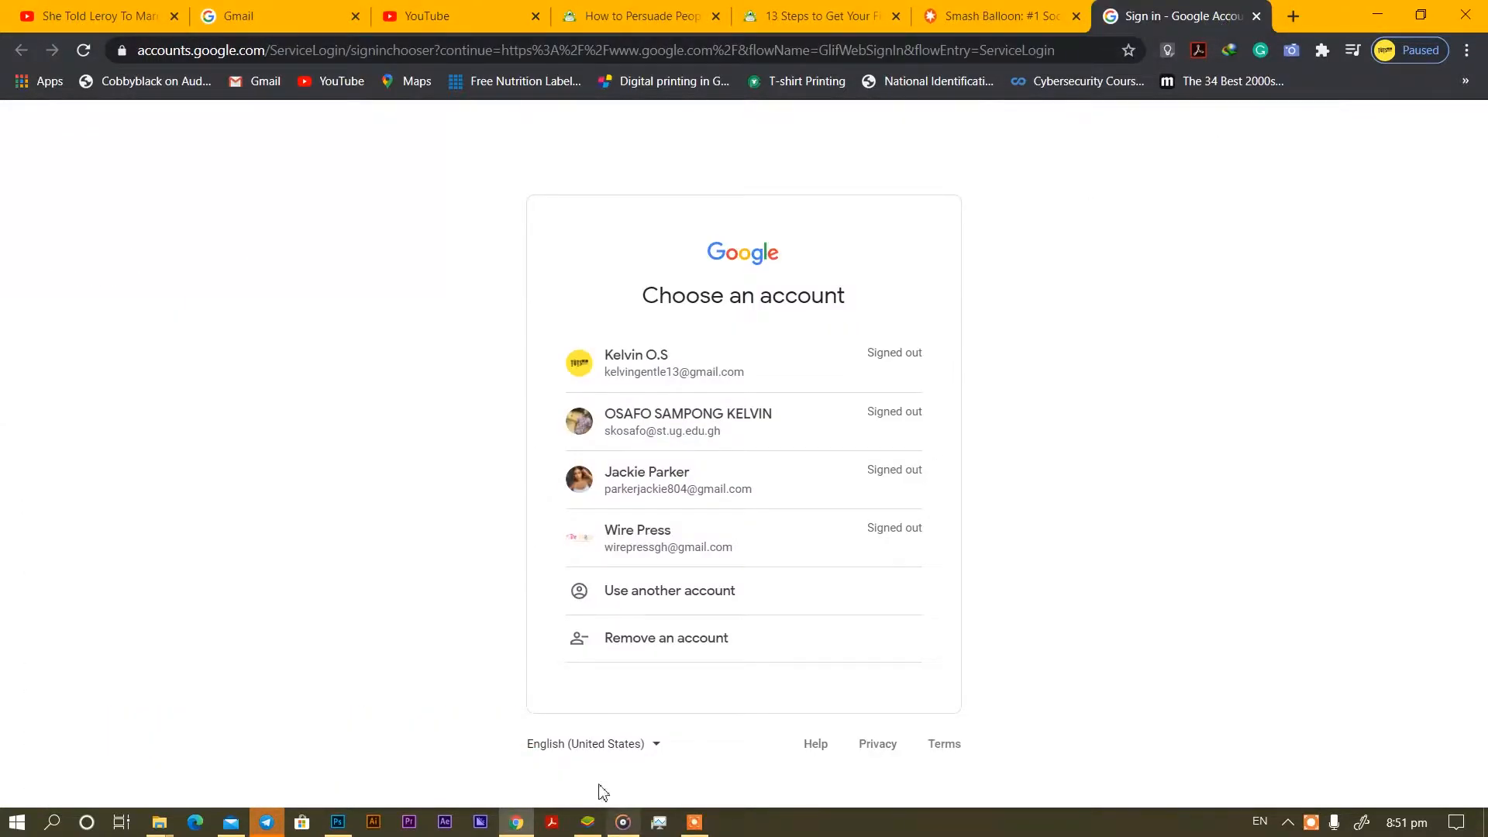
{"action": "left_click", "coordinate": [664, 591]}
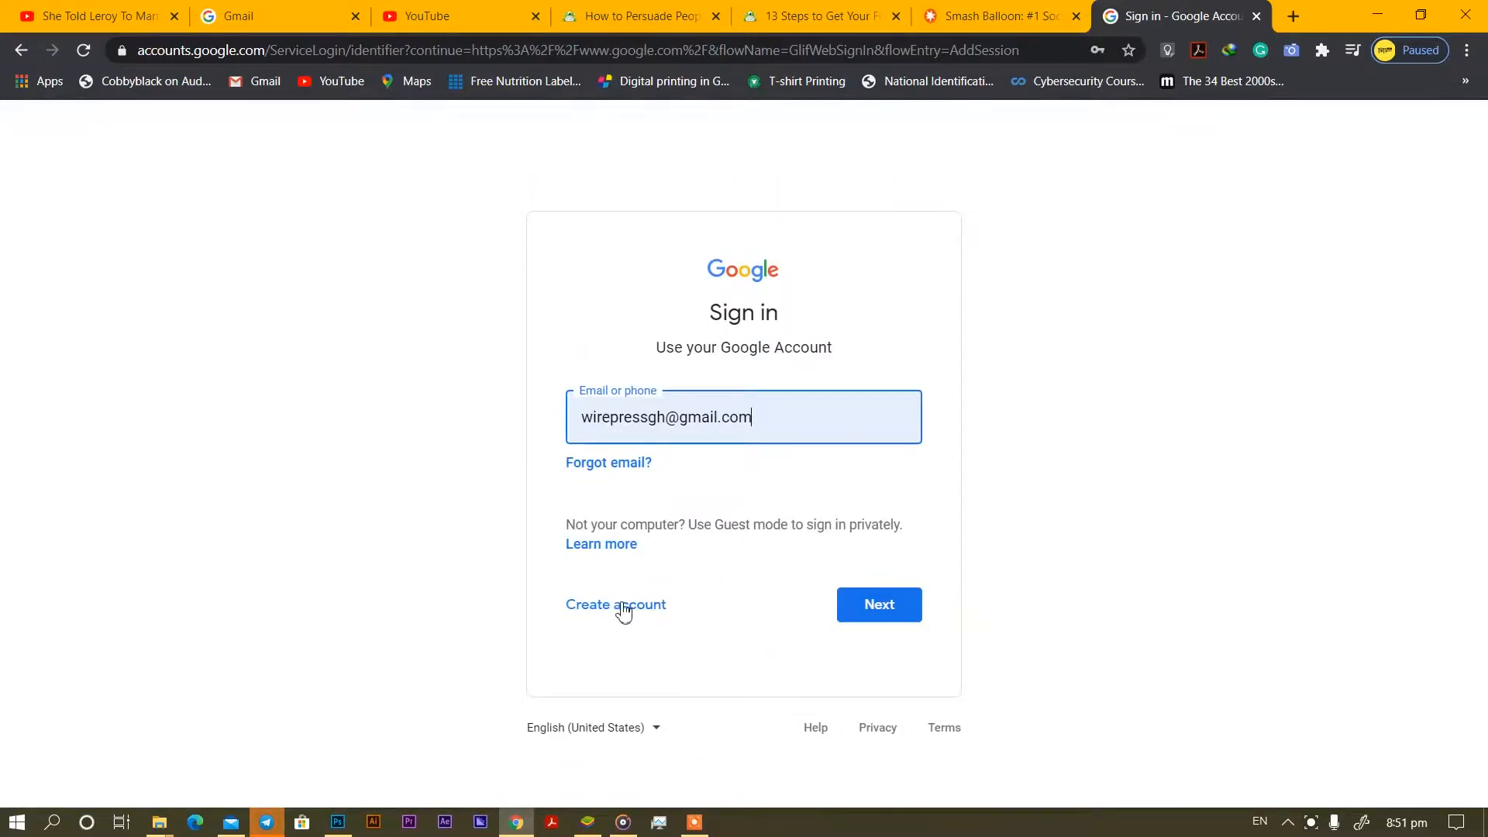
{"action": "left_click", "coordinate": [624, 612]}
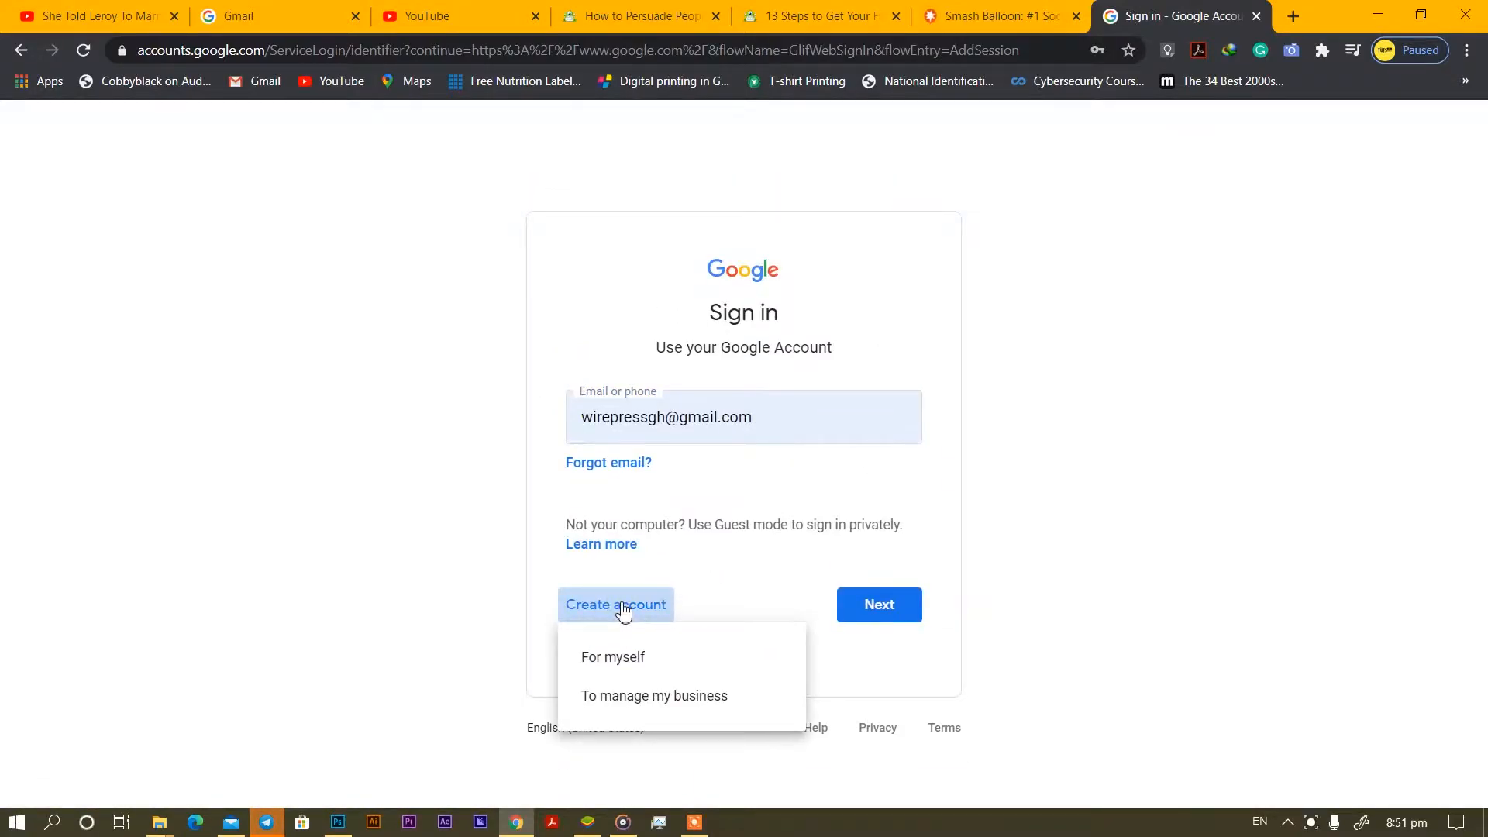
{"action": "left_click", "coordinate": [629, 661]}
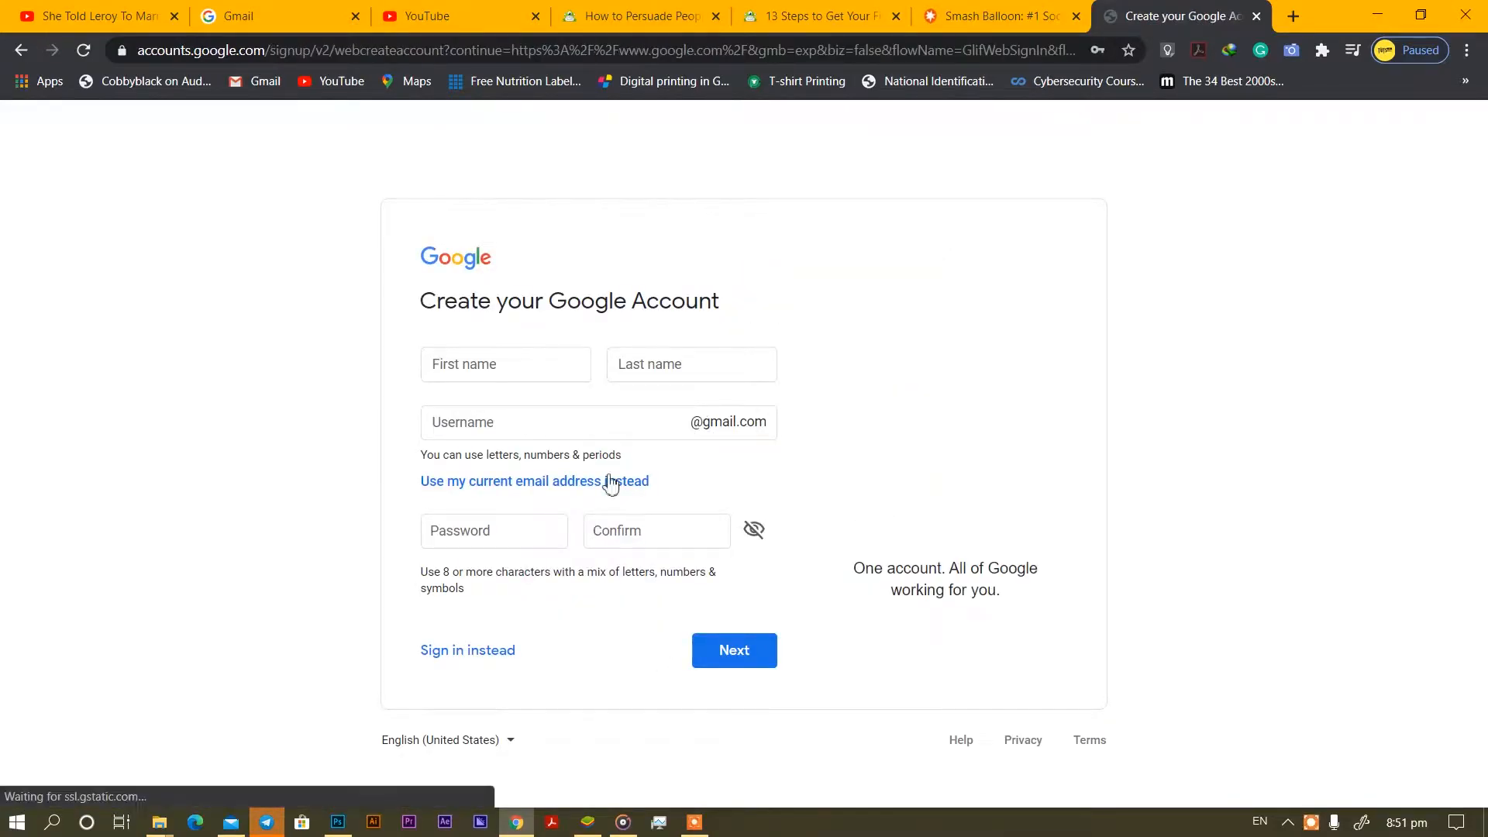
Enter the account holder's first name, trimming the extra word, and paste the last name.
{"action": "left_click", "coordinate": [463, 364]}
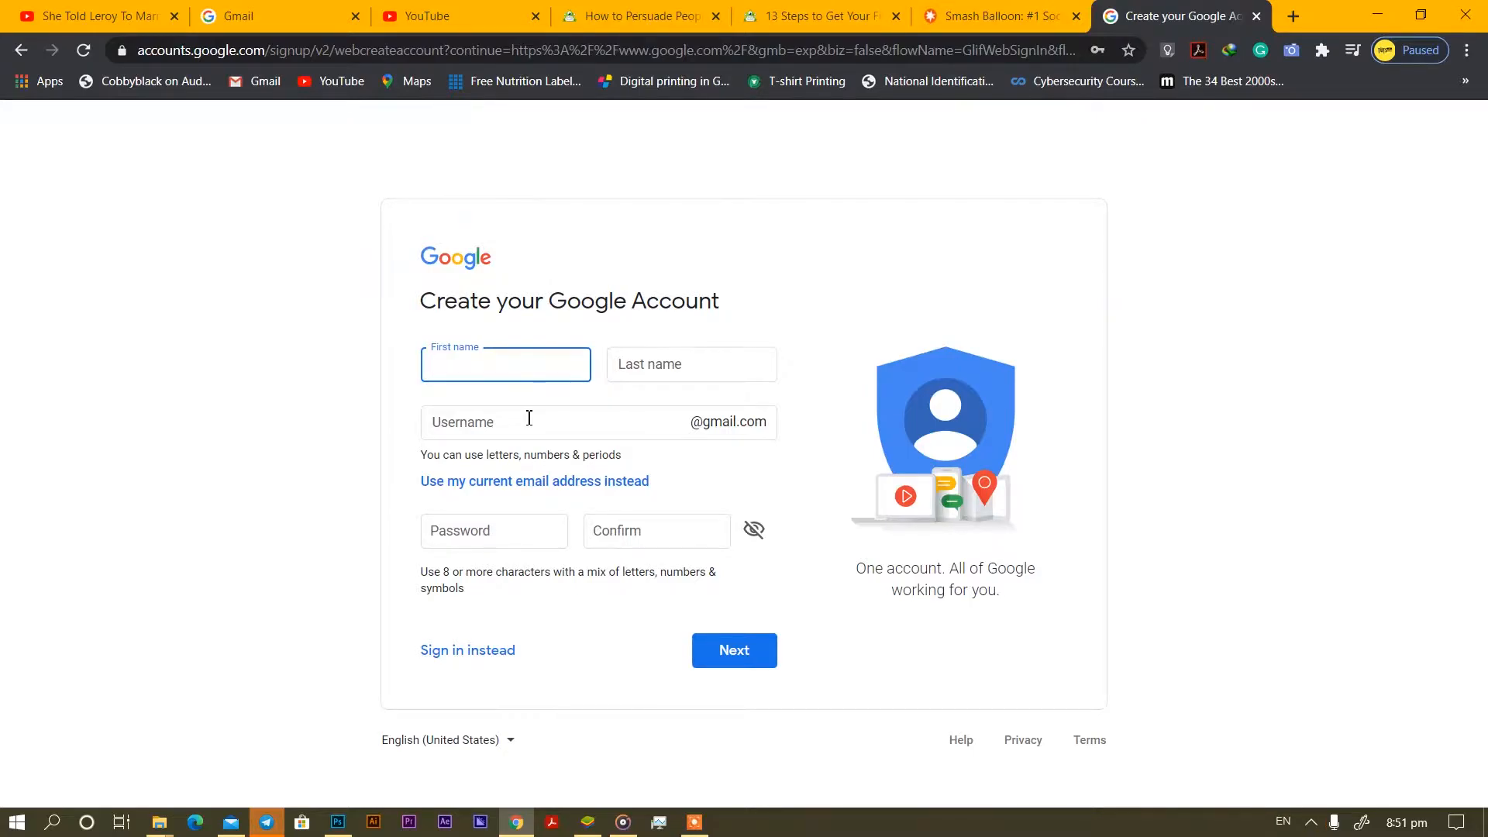
{"action": "left_click_drag", "start_coordinate": [520, 366], "coordinate": [471, 365]}
{"action": "key", "text": "ctrl+c"}
{"action": "key", "text": "BackSpace"}
{"action": "left_click", "coordinate": [655, 359]}
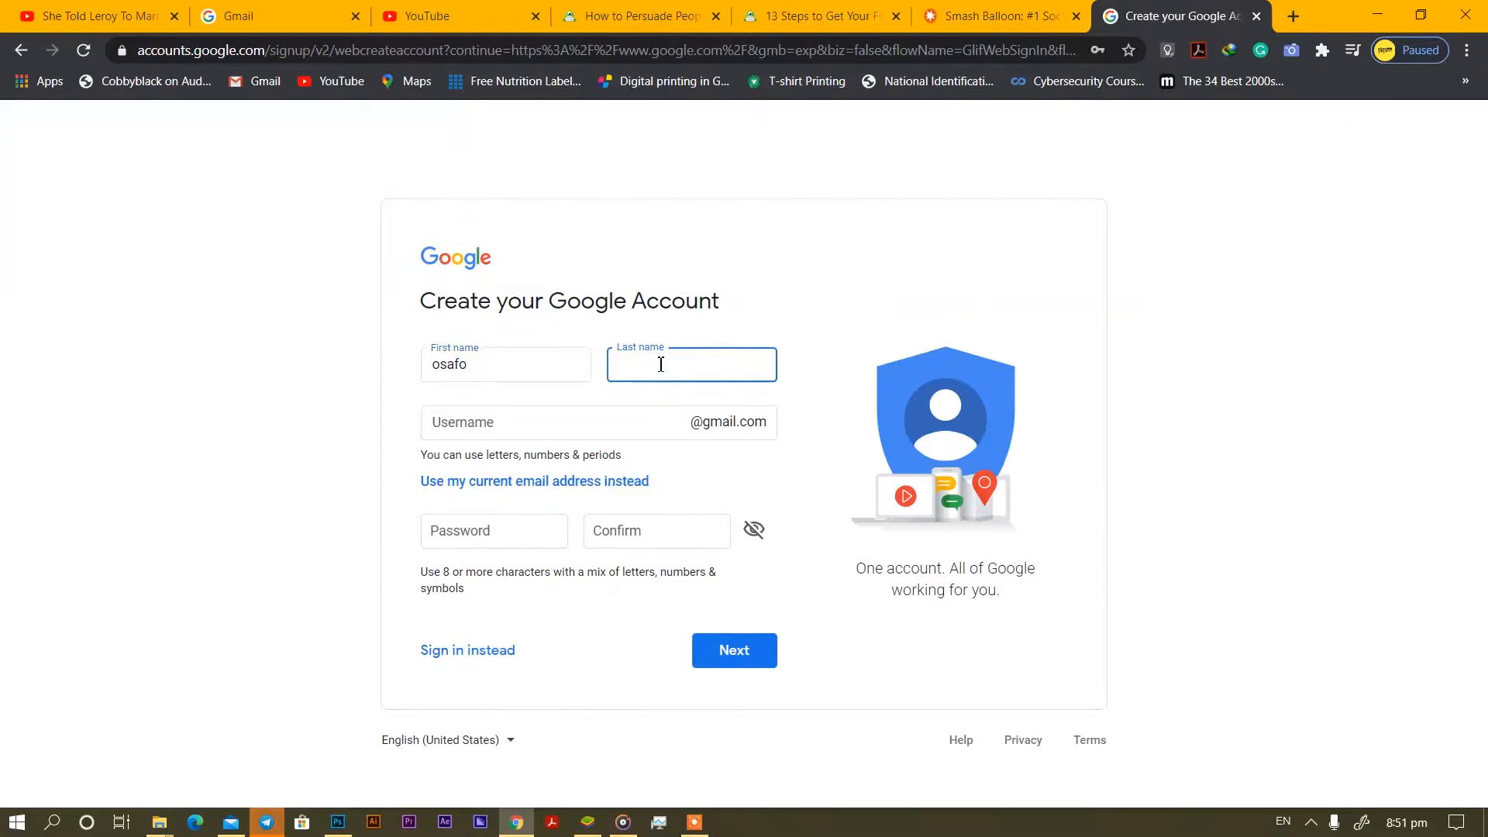
{"action": "key", "text": "ctrl+v"}
Correct the first name's leading letter and delete the trailing digits from the suggested username.
{"action": "left_click", "coordinate": [436, 369]}
{"action": "key", "text": "BackSpace"}
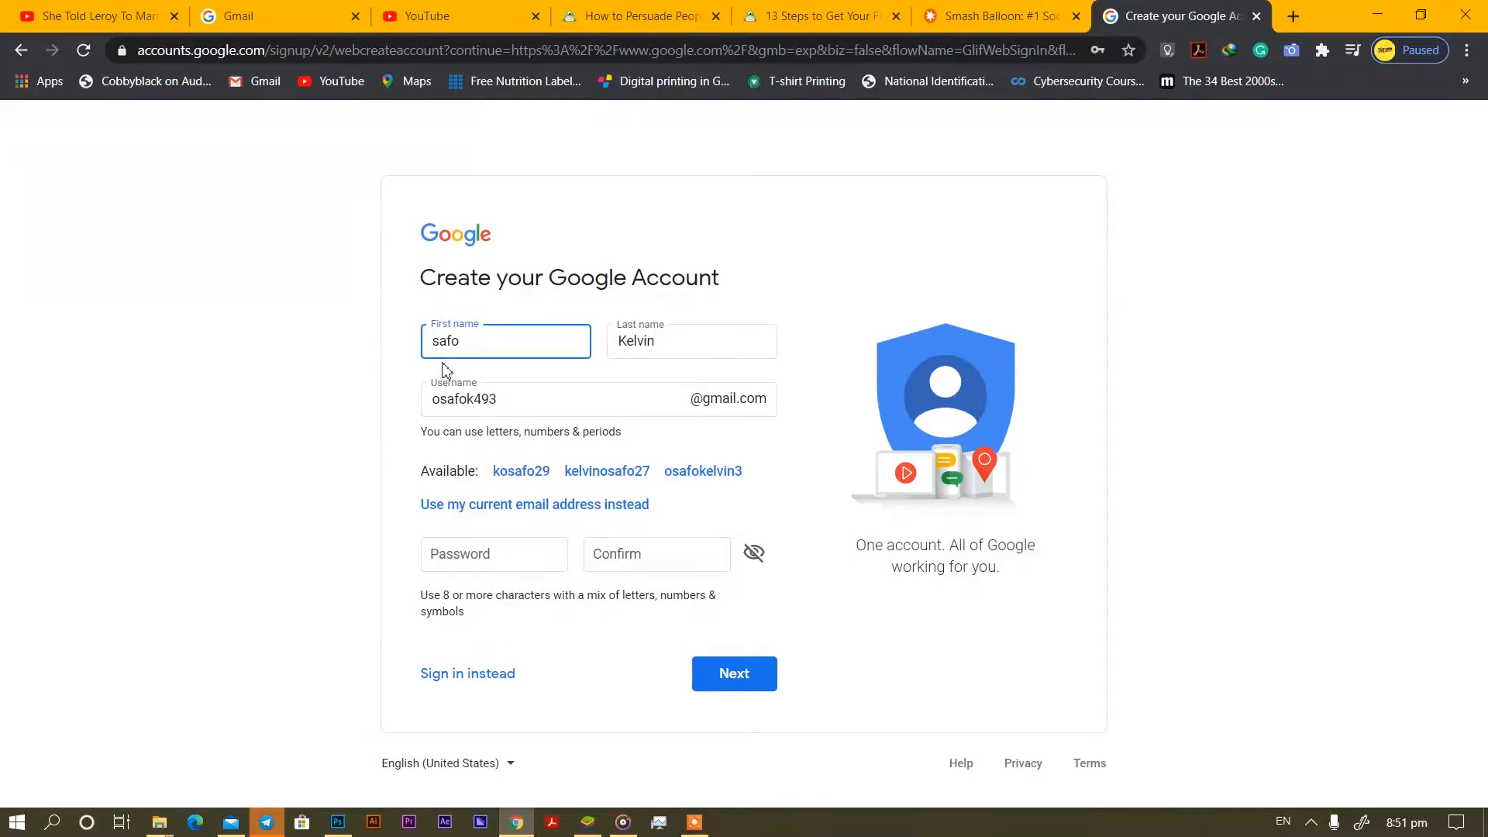
{"action": "key", "text": "ctrl+o"}
{"action": "left_click", "coordinate": [917, 575]}
{"action": "type", "text": "O"}
{"action": "left_click_drag", "start_coordinate": [574, 399], "coordinate": [476, 398]}
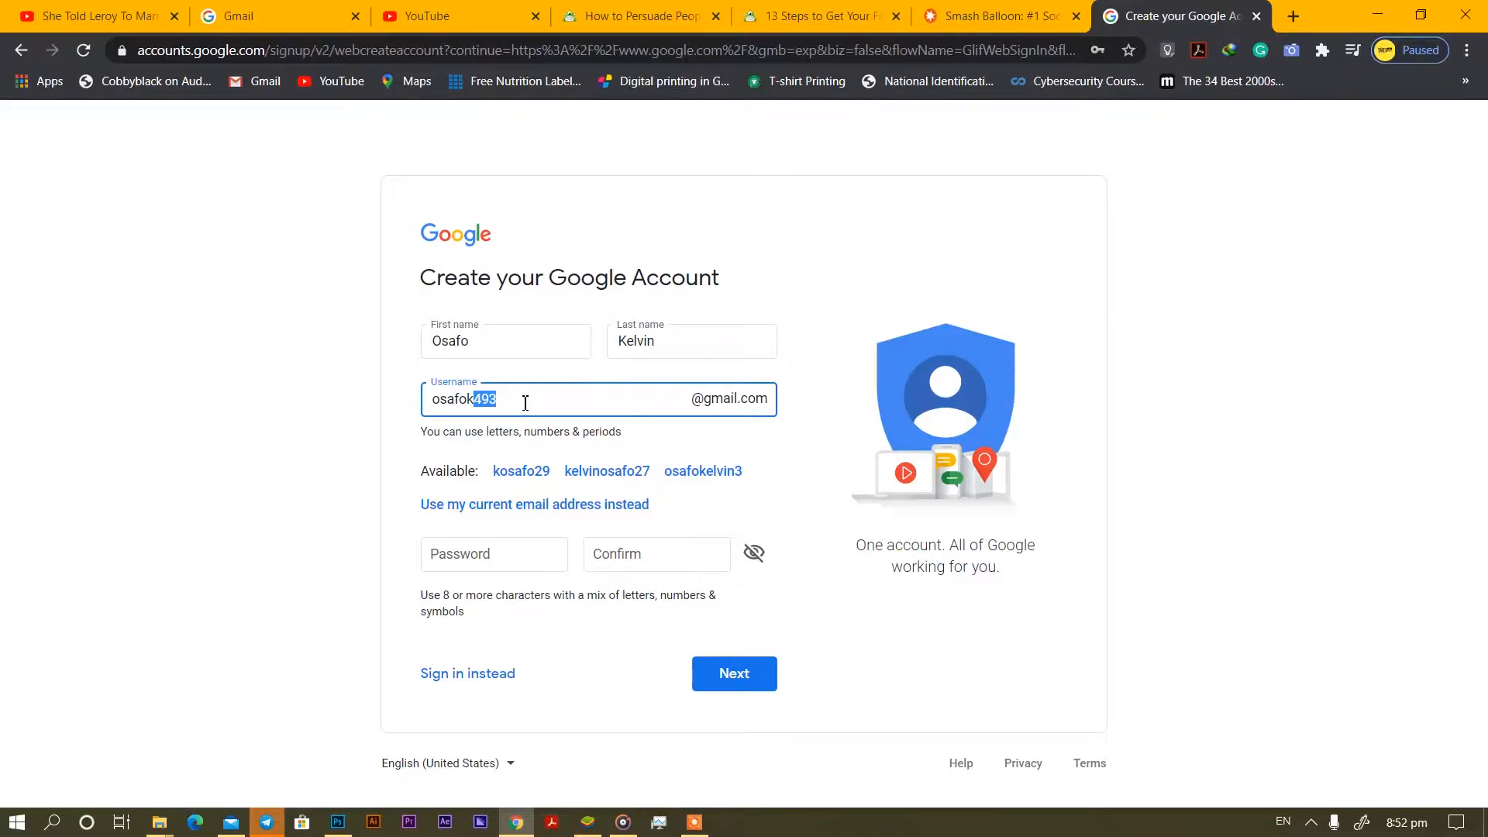
{"action": "key", "text": "BackSpace"}
{"action": "key", "text": "BackSpace"}
{"action": "key", "text": "BackSpace"}
{"action": "key", "text": "BackSpace"}
Add a letter to the username, enter and confirm the account password, and continue.
{"action": "type", "text": "i"}
{"action": "left_click", "coordinate": [511, 558]}
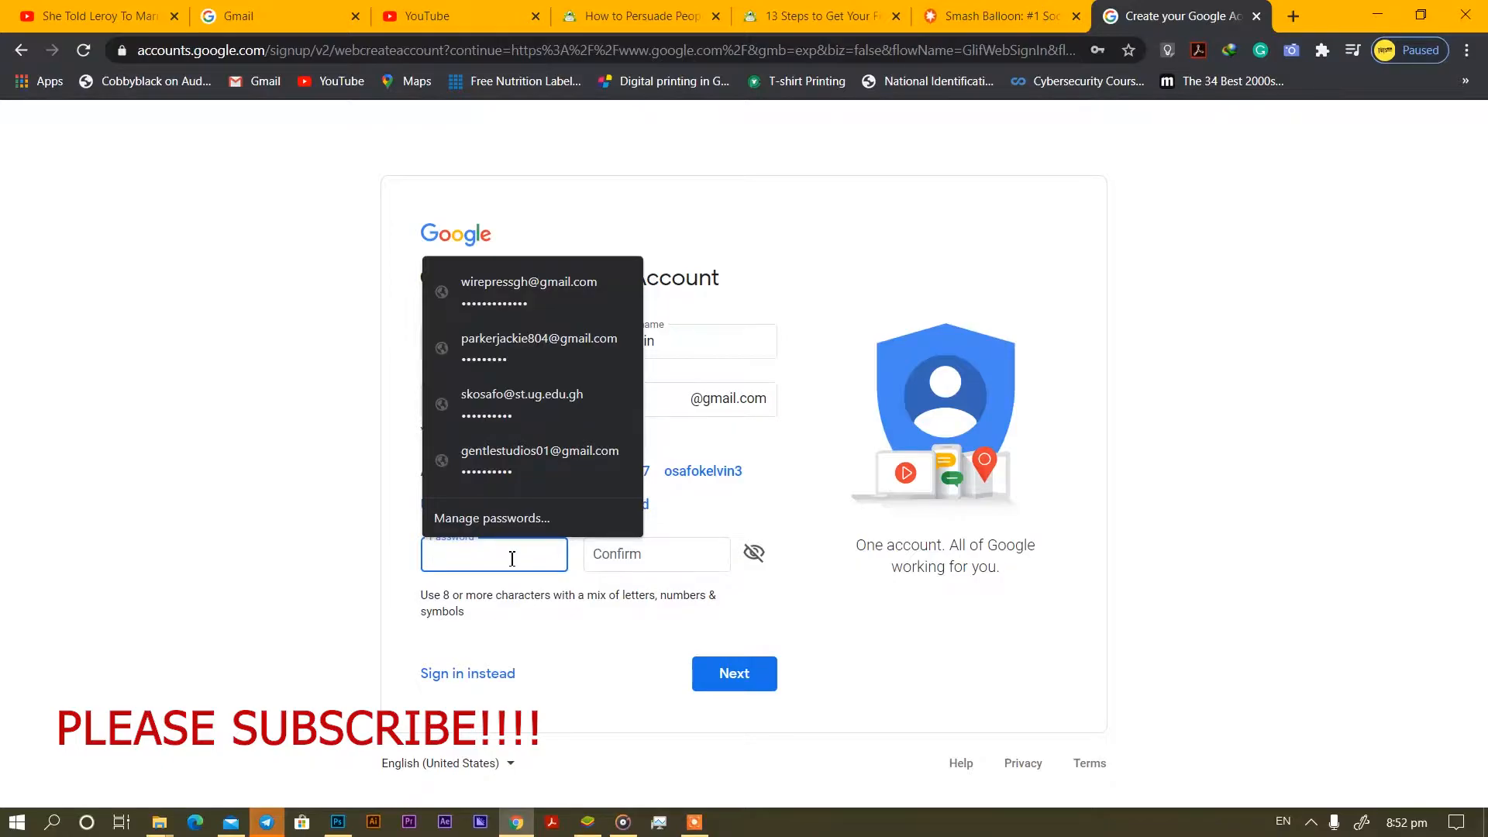
{"action": "type", "text": "•••"}
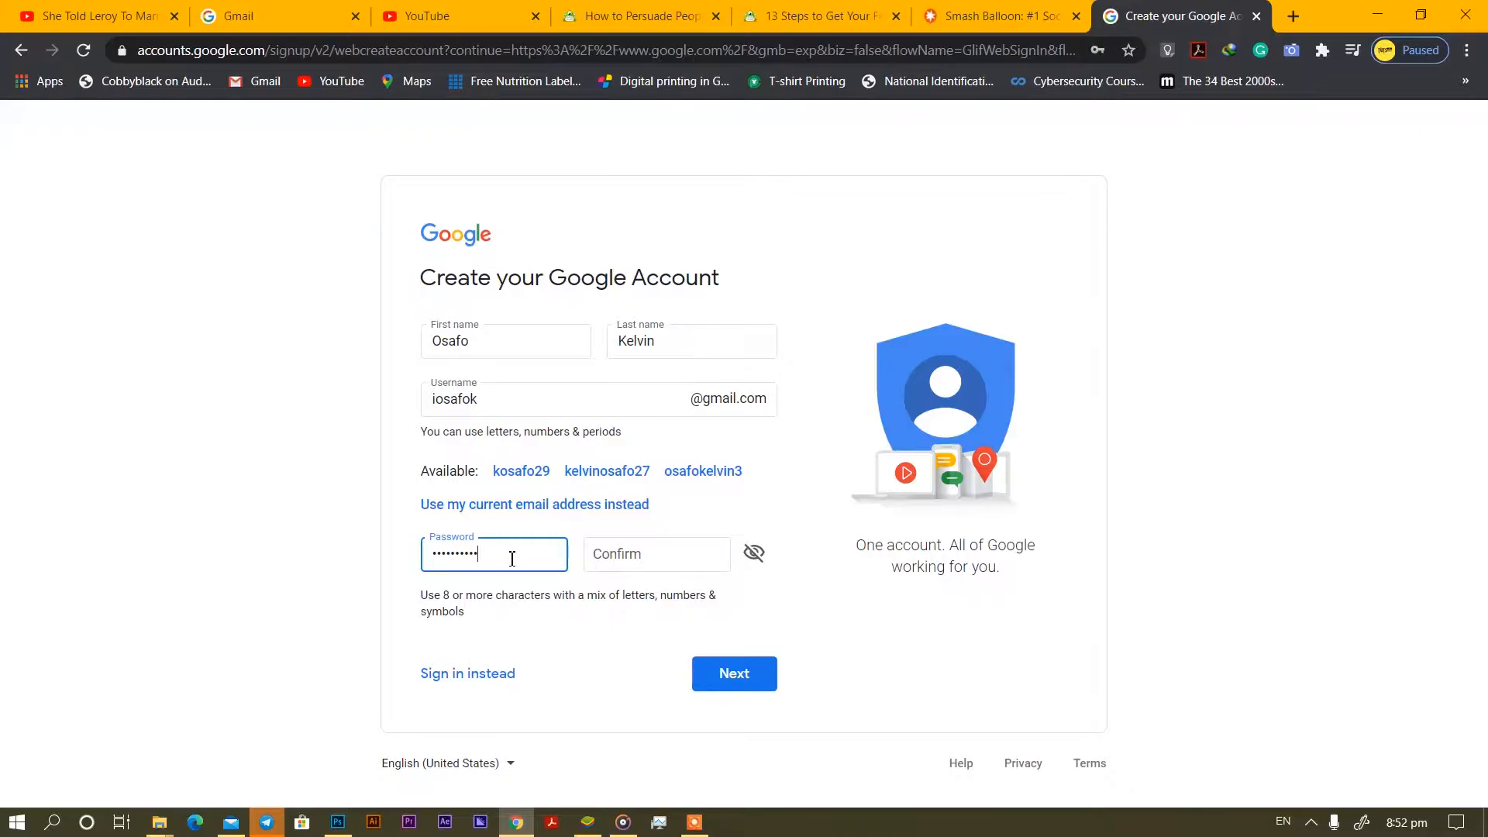
{"action": "left_click", "coordinate": [608, 552]}
{"action": "type", "text": "••"}
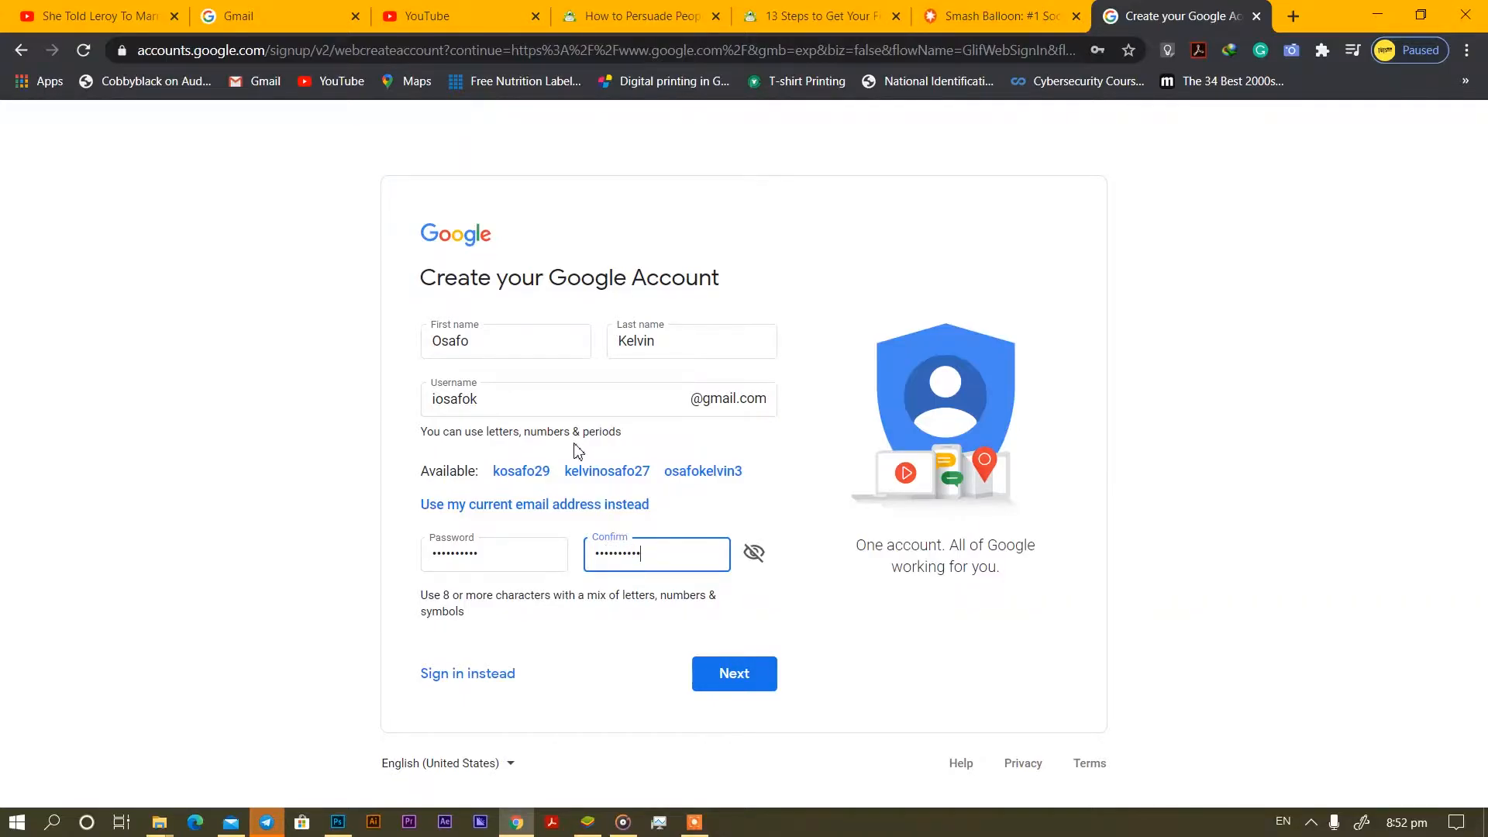
{"action": "left_click", "coordinate": [721, 672]}
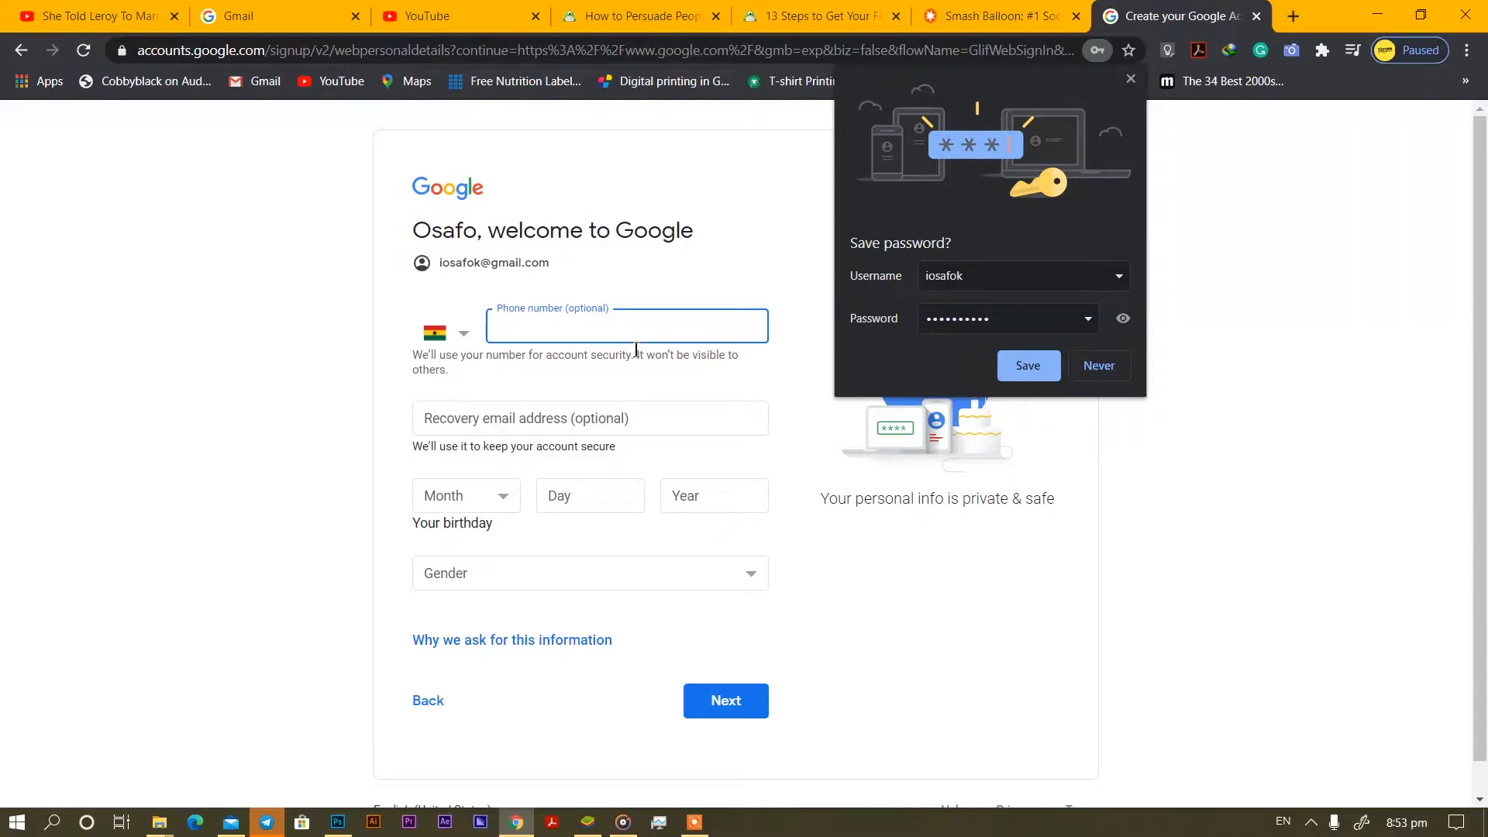
Dismiss the browser's Save password prompt.
{"action": "left_click", "coordinate": [1311, 822]}
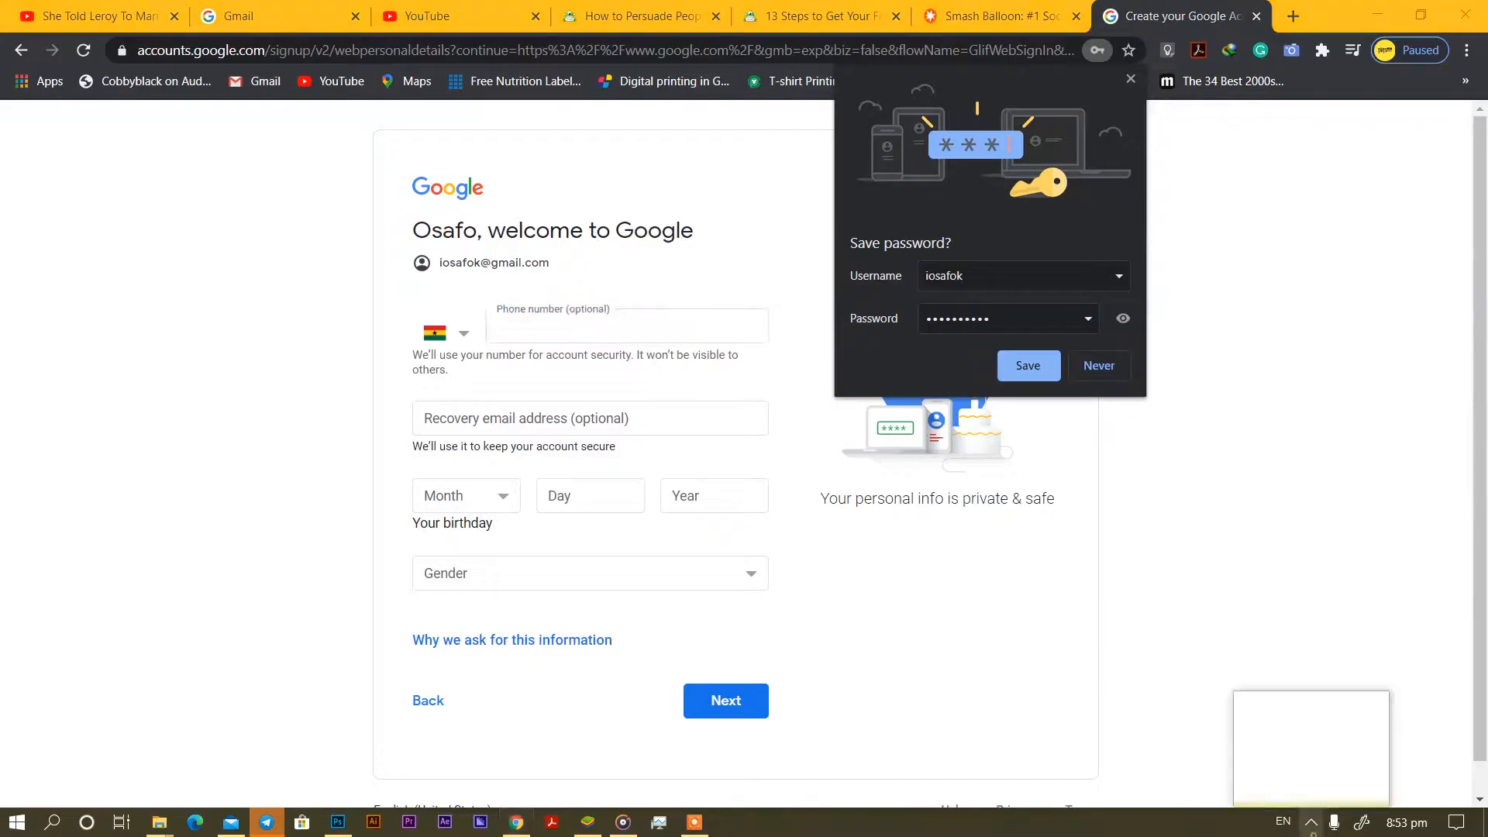
{"action": "left_click", "coordinate": [1322, 785]}
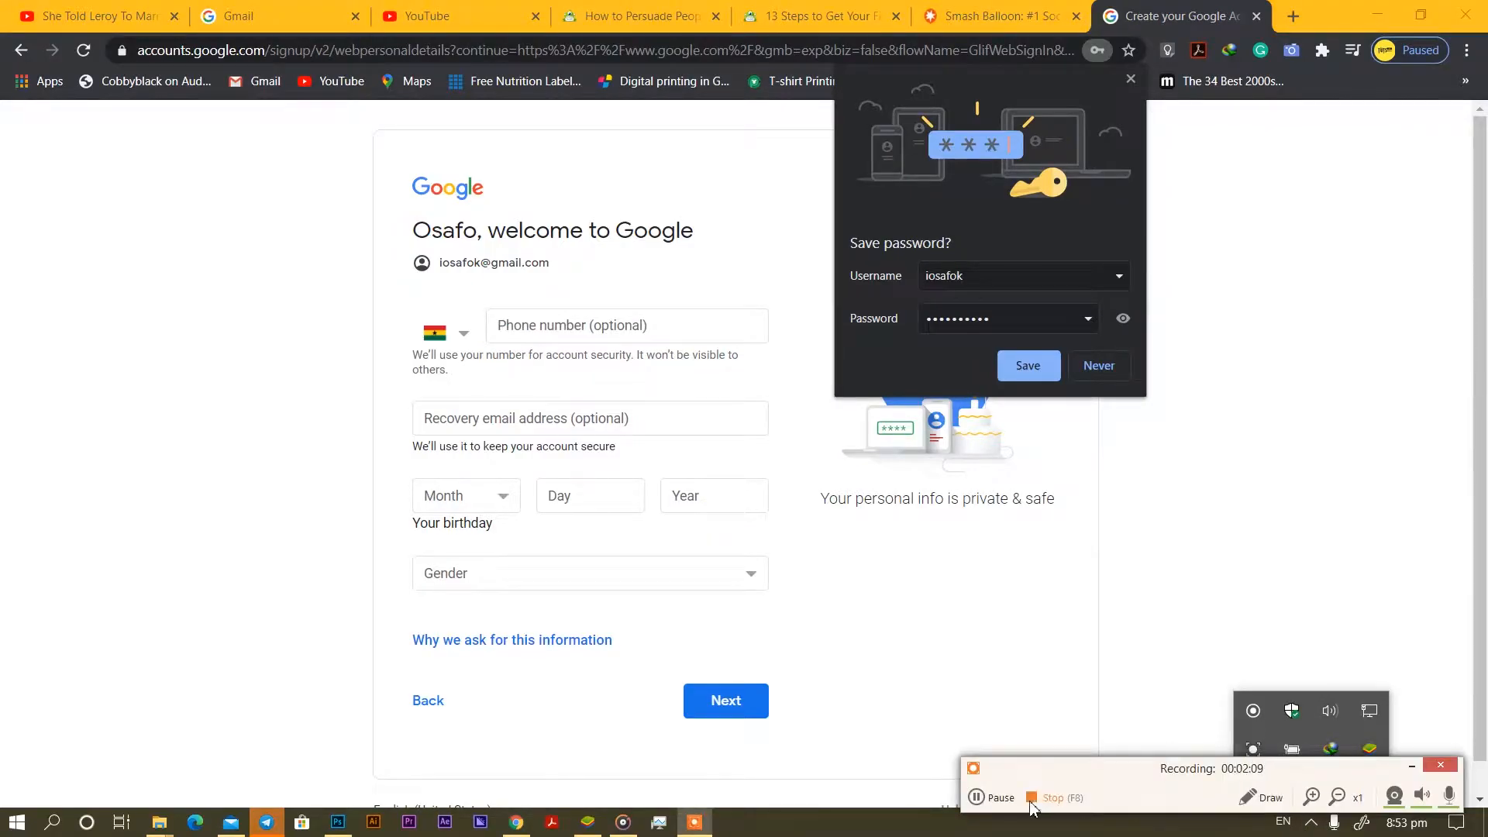
{"action": "left_click", "coordinate": [1000, 802]}
{"action": "key", "text": "F7"}
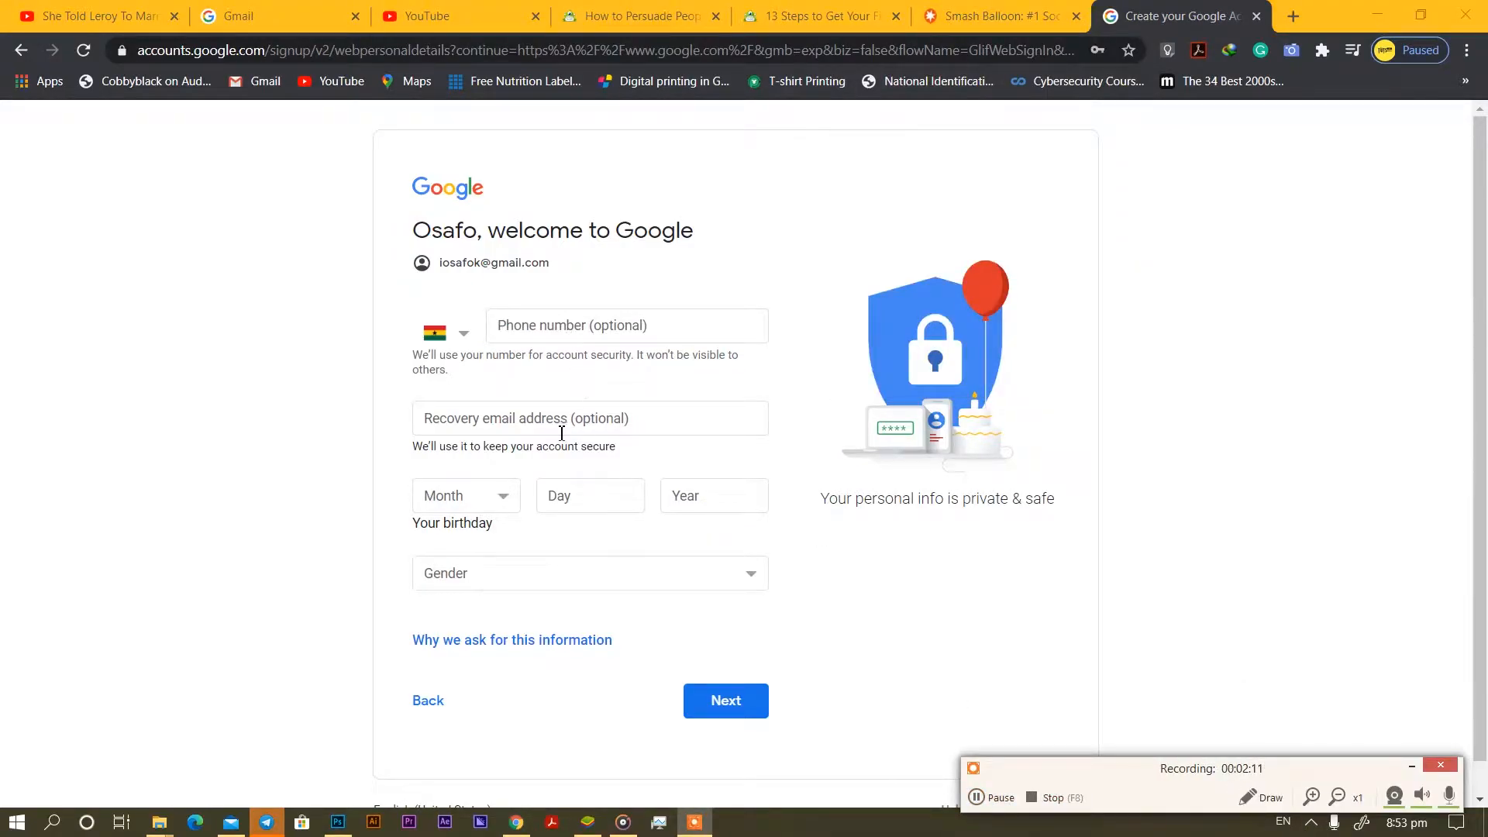
{"action": "left_click", "coordinate": [502, 502]}
{"action": "left_click", "coordinate": [467, 589]}
{"action": "left_click", "coordinate": [620, 495]}
{"action": "type", "text": "03"}
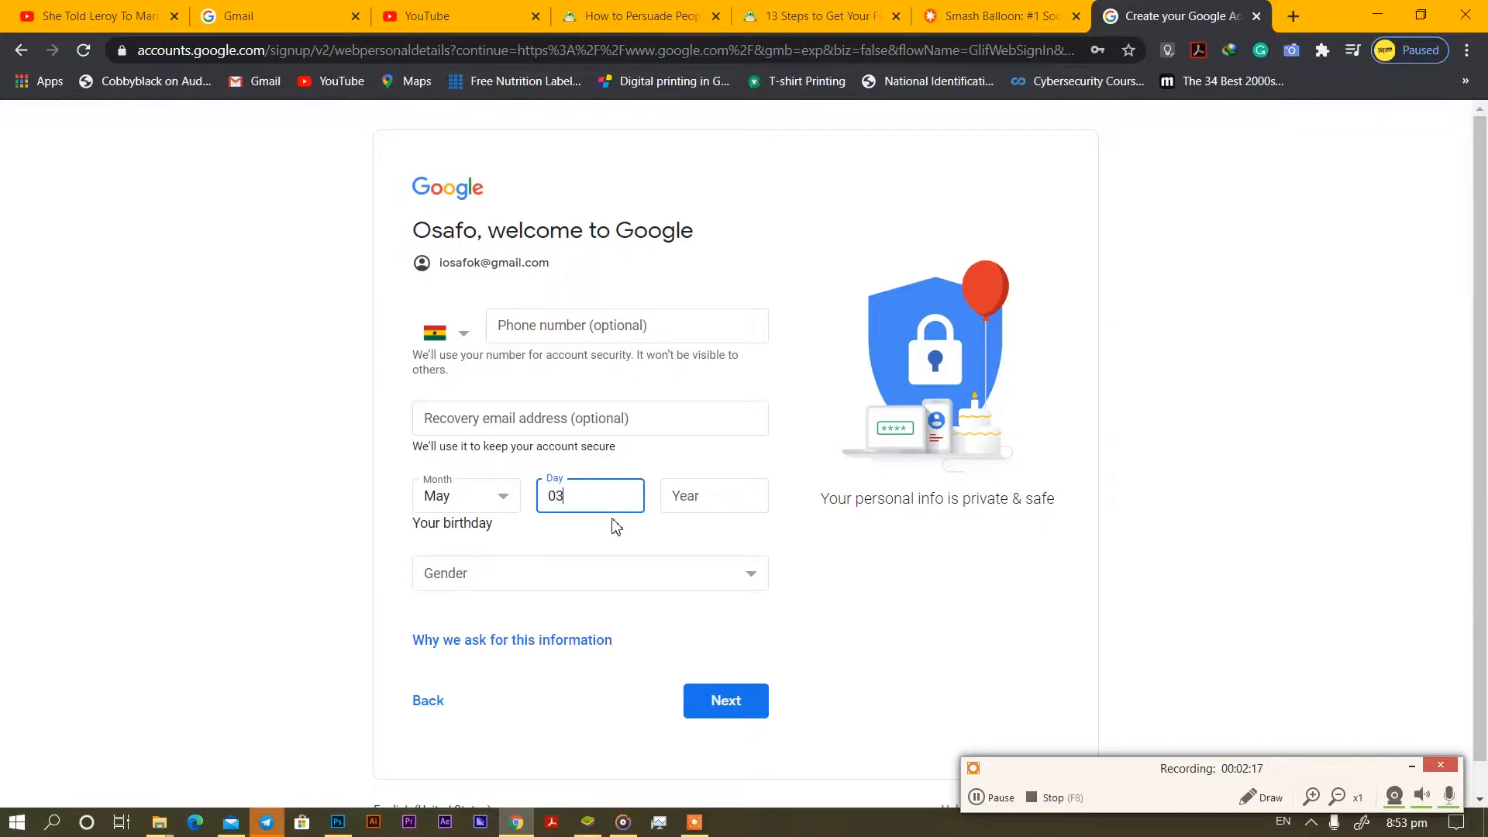
{"action": "left_click", "coordinate": [682, 496]}
{"action": "type", "text": "200"}
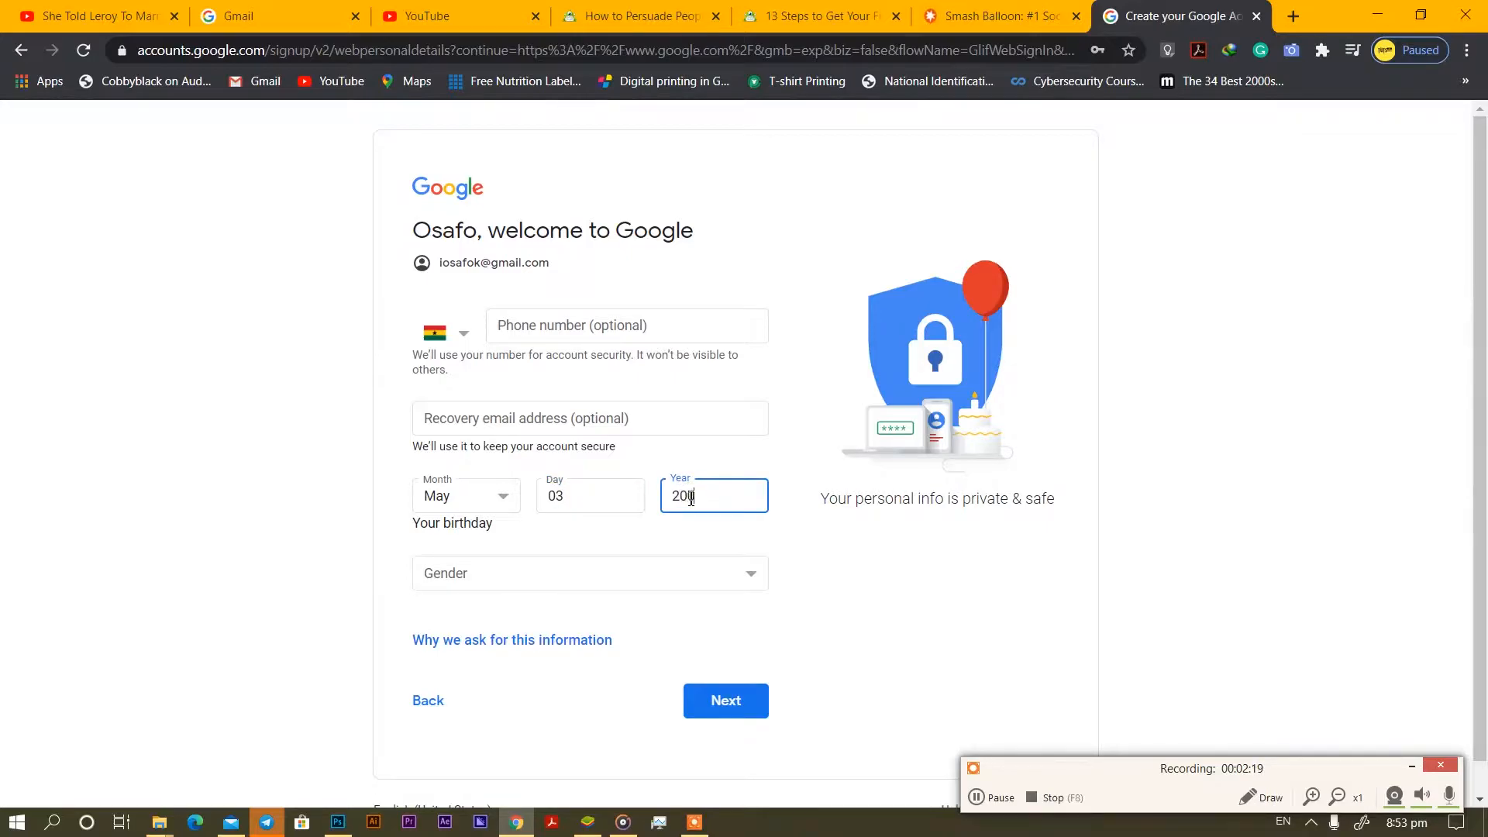
{"action": "type", "text": "0"}
{"action": "left_click", "coordinate": [758, 575]}
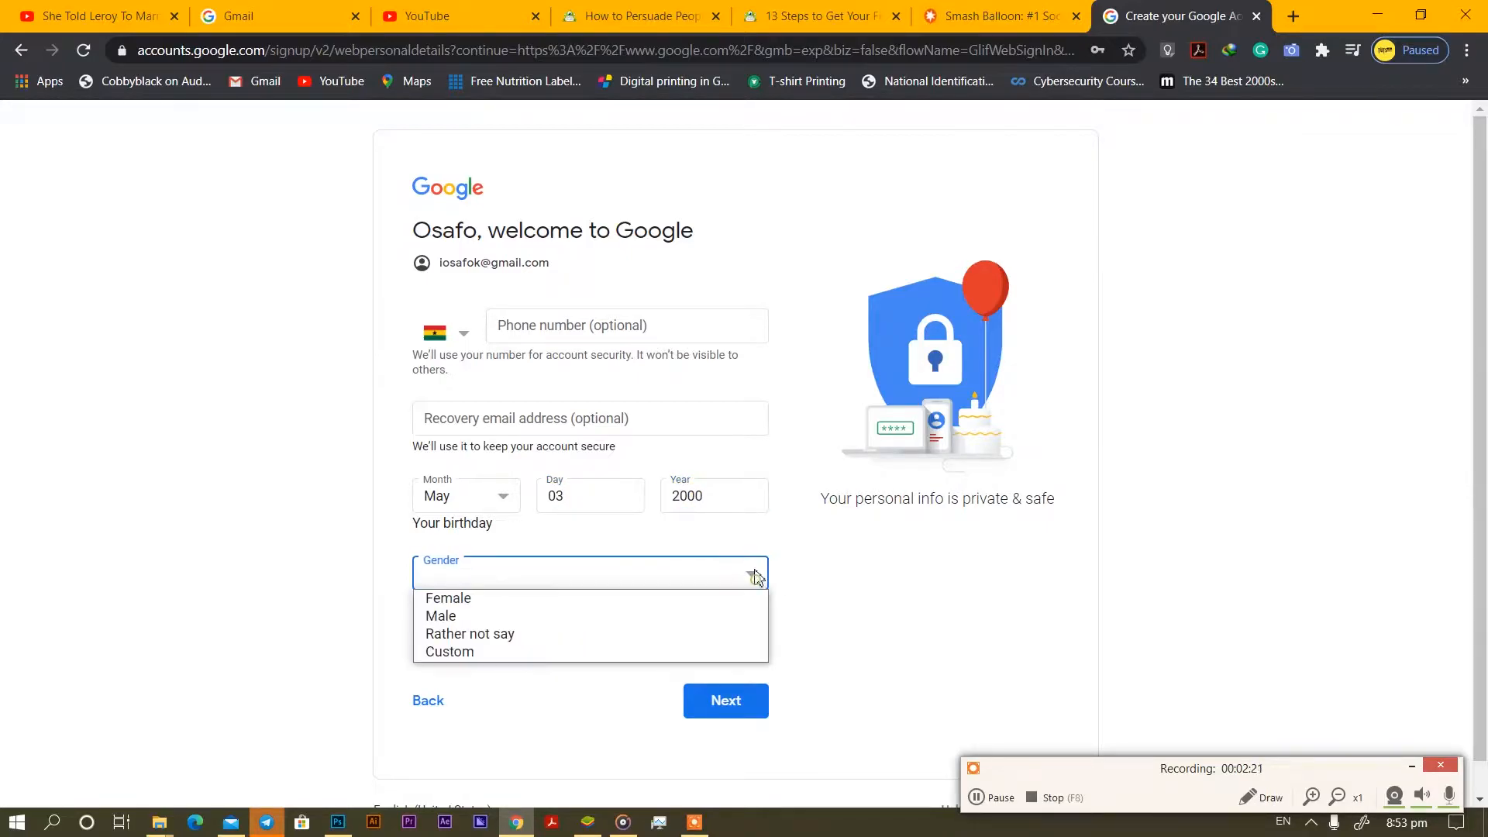
{"action": "left_click", "coordinate": [621, 619]}
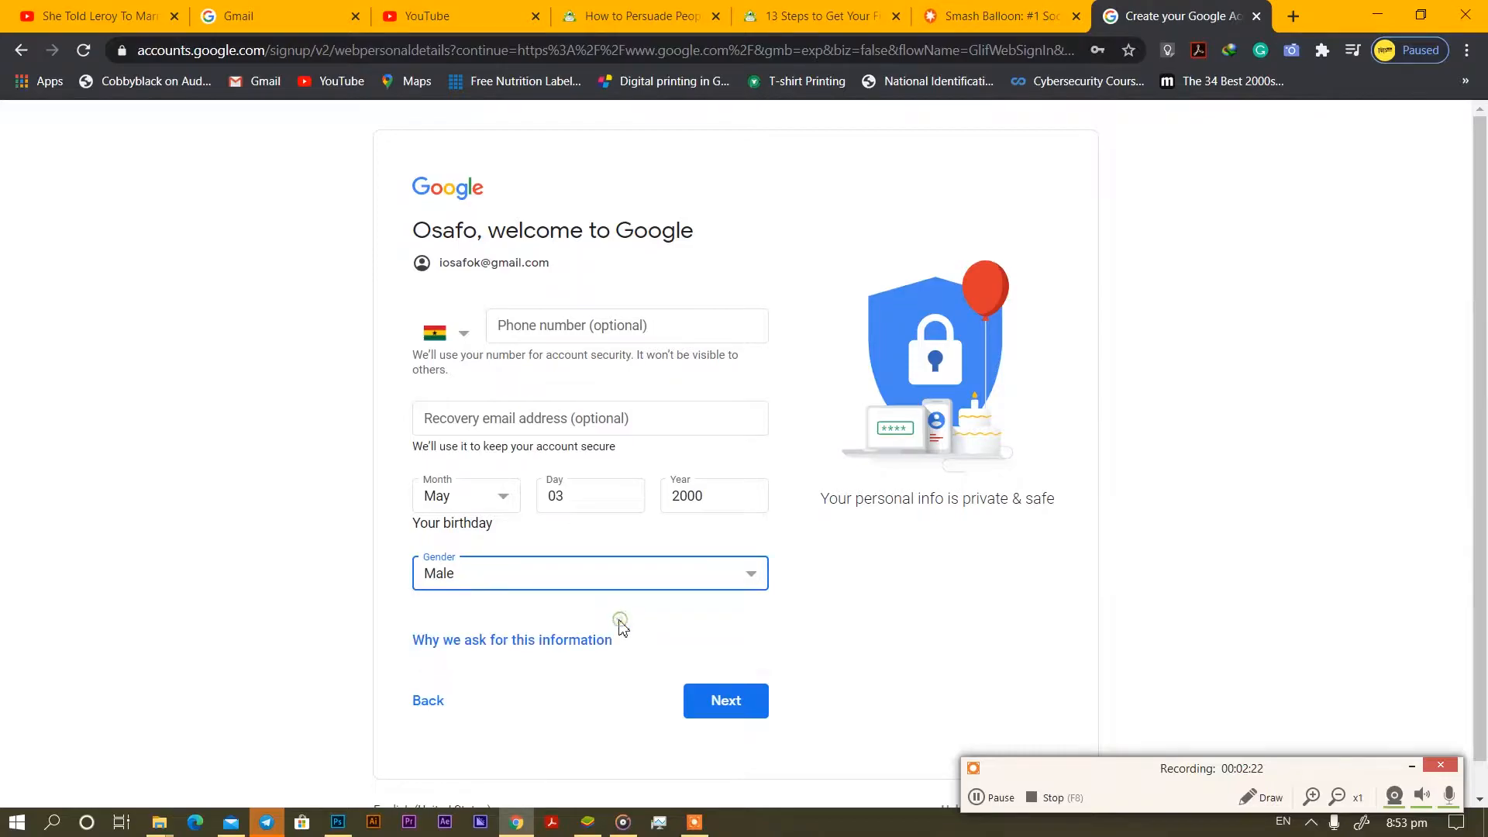
{"action": "left_click", "coordinate": [710, 698]}
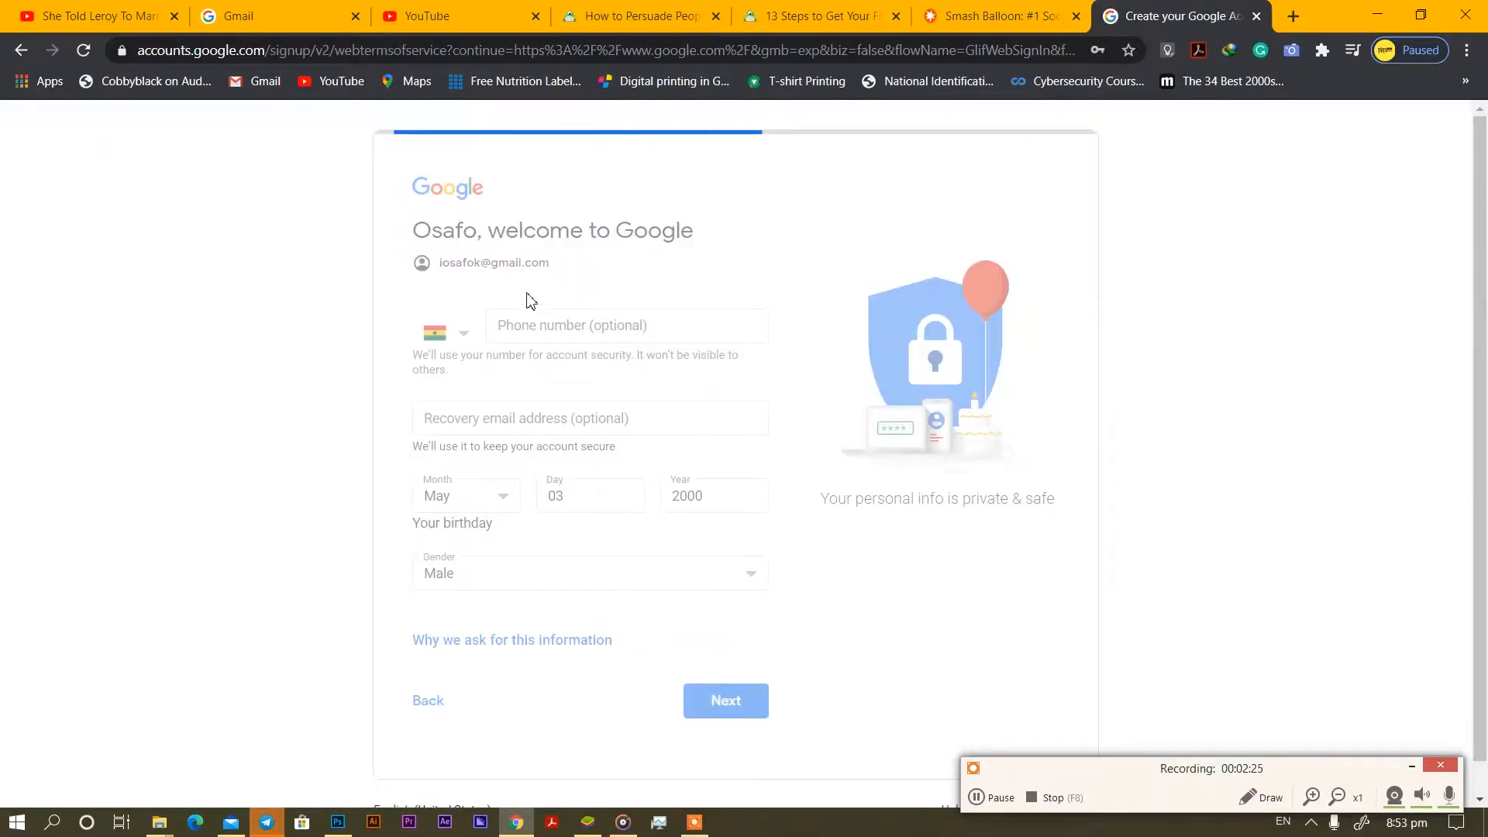
Accept the privacy terms, open Manage your Google Account, and start a new browser tab.
{"action": "scroll", "coordinate": [601, 479], "scroll_direction": "down", "scroll_amount": 10}
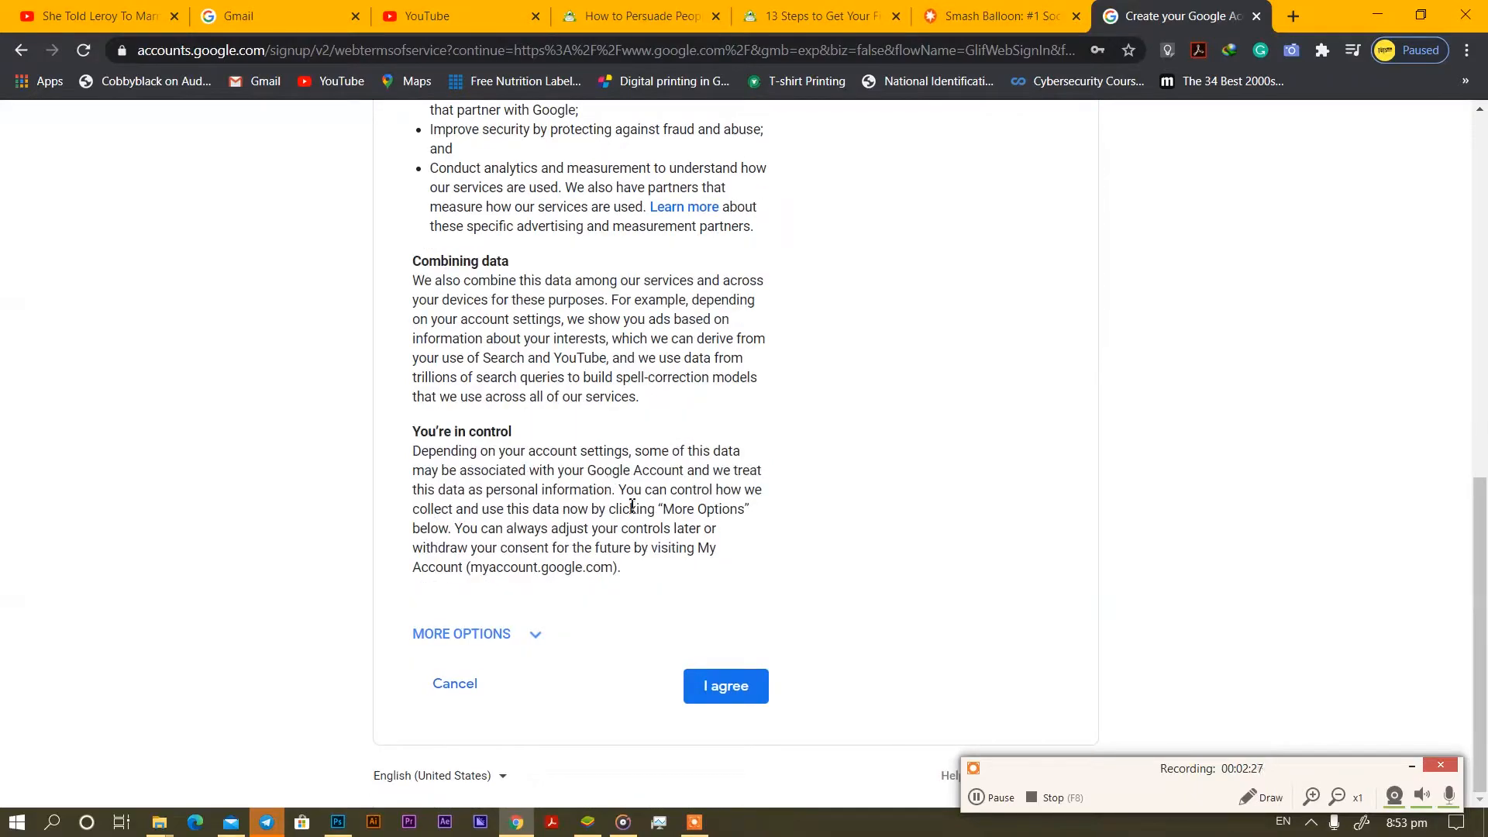
{"action": "left_click", "coordinate": [729, 691]}
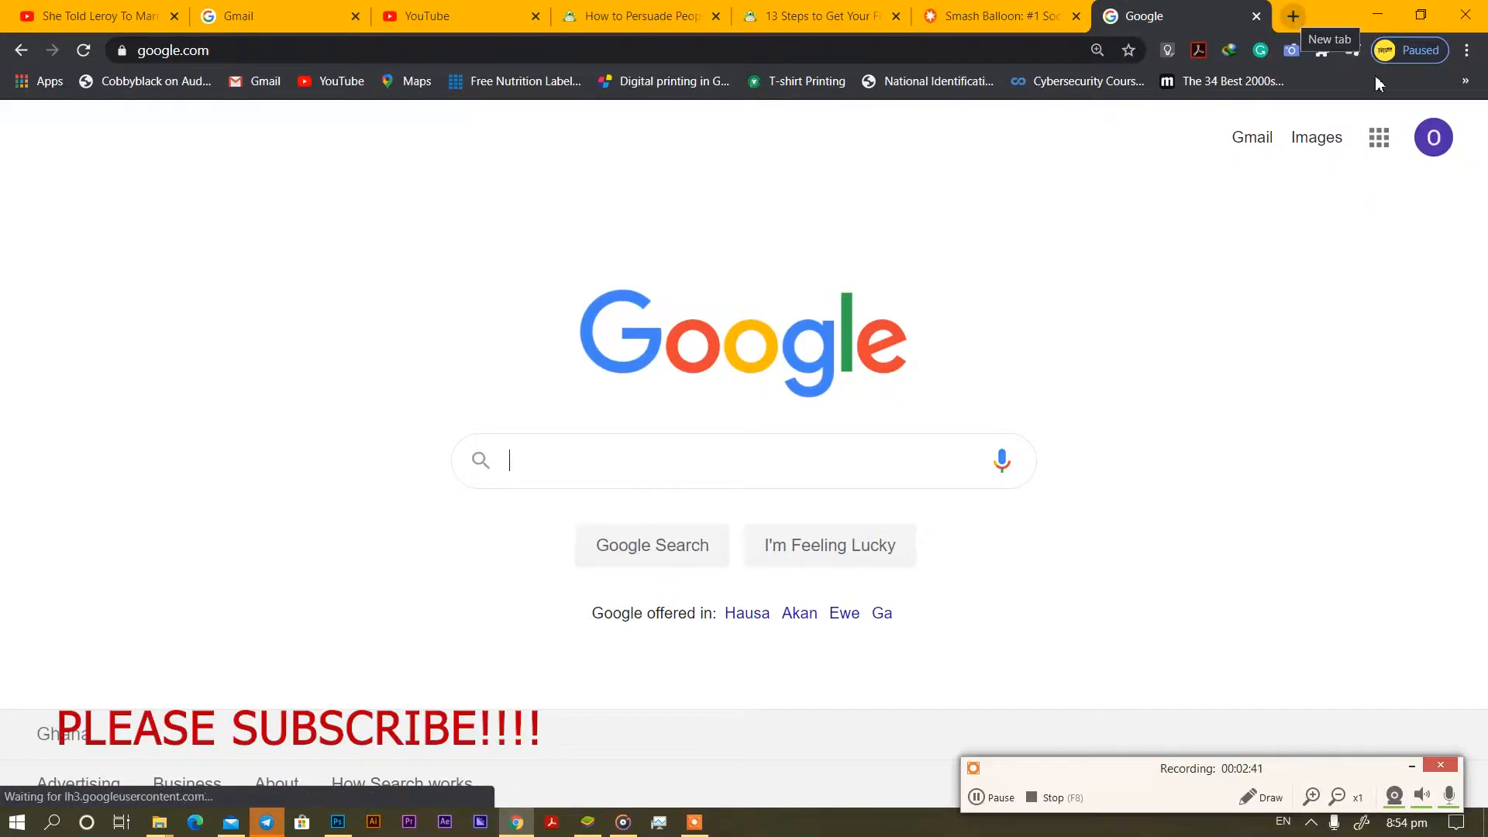
{"action": "left_click", "coordinate": [1434, 138]}
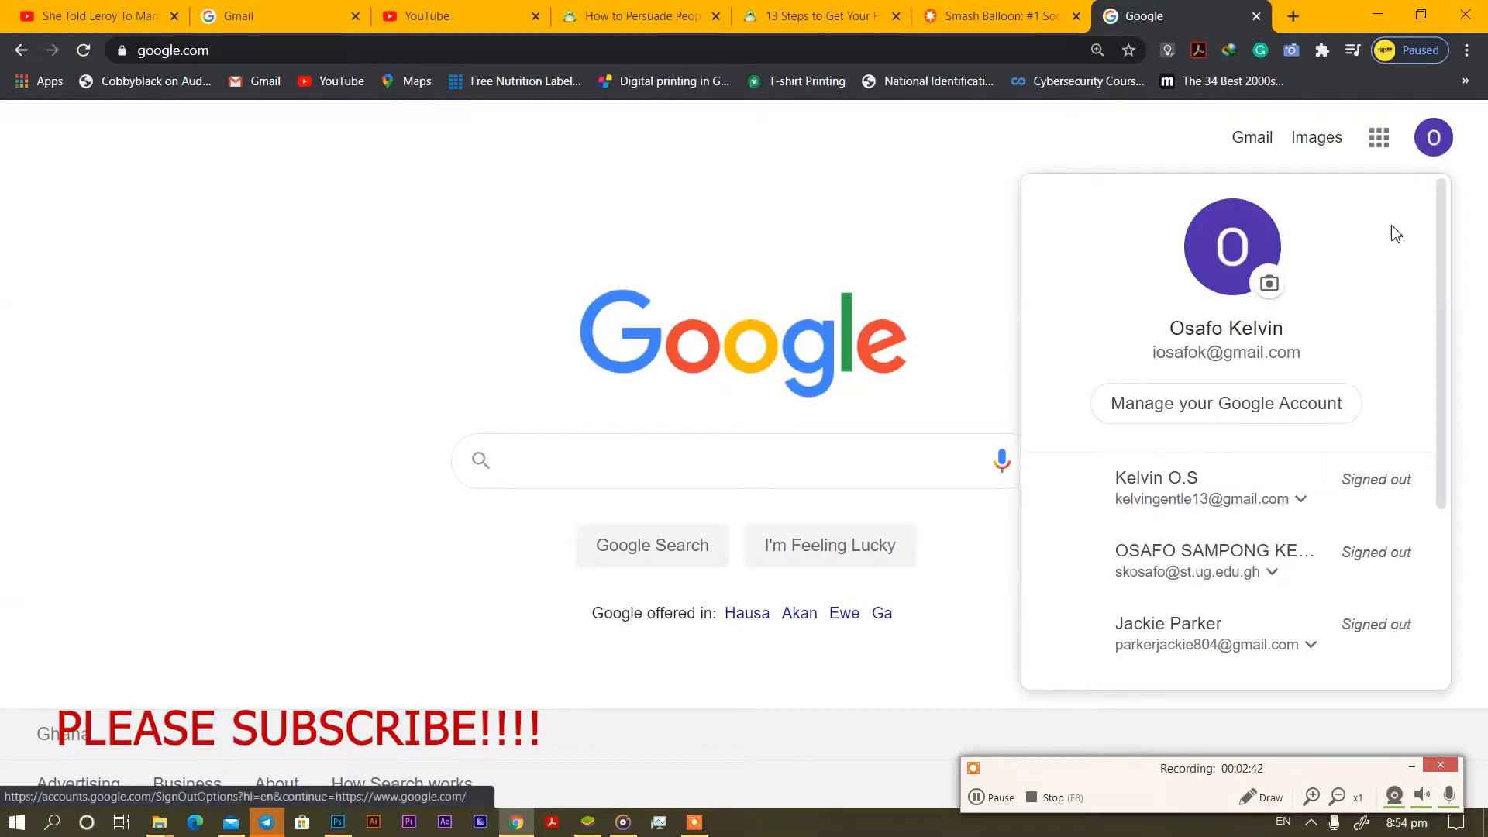
{"action": "left_click", "coordinate": [1203, 418]}
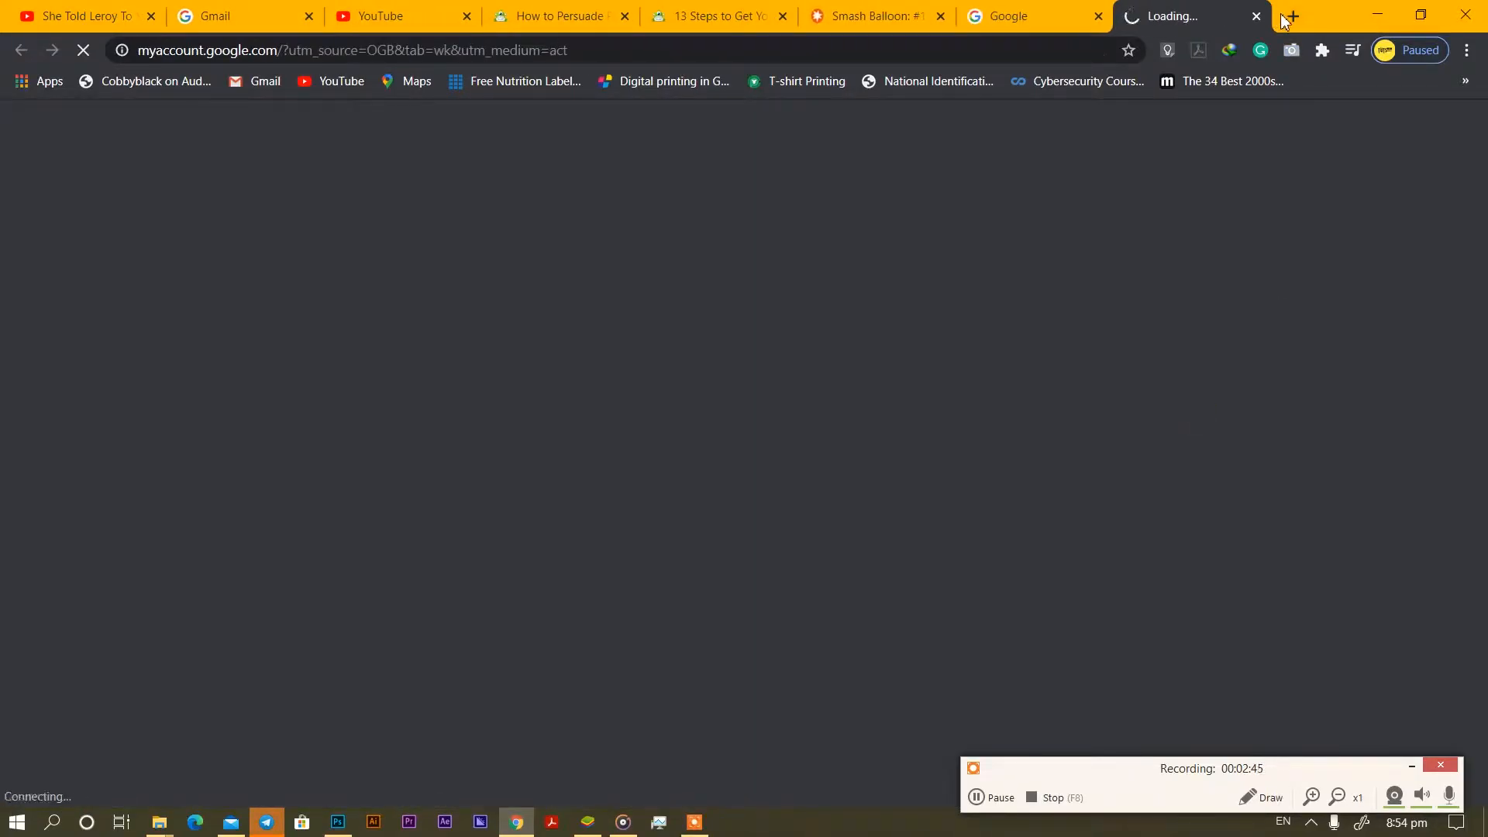
{"action": "left_click", "coordinate": [1287, 19]}
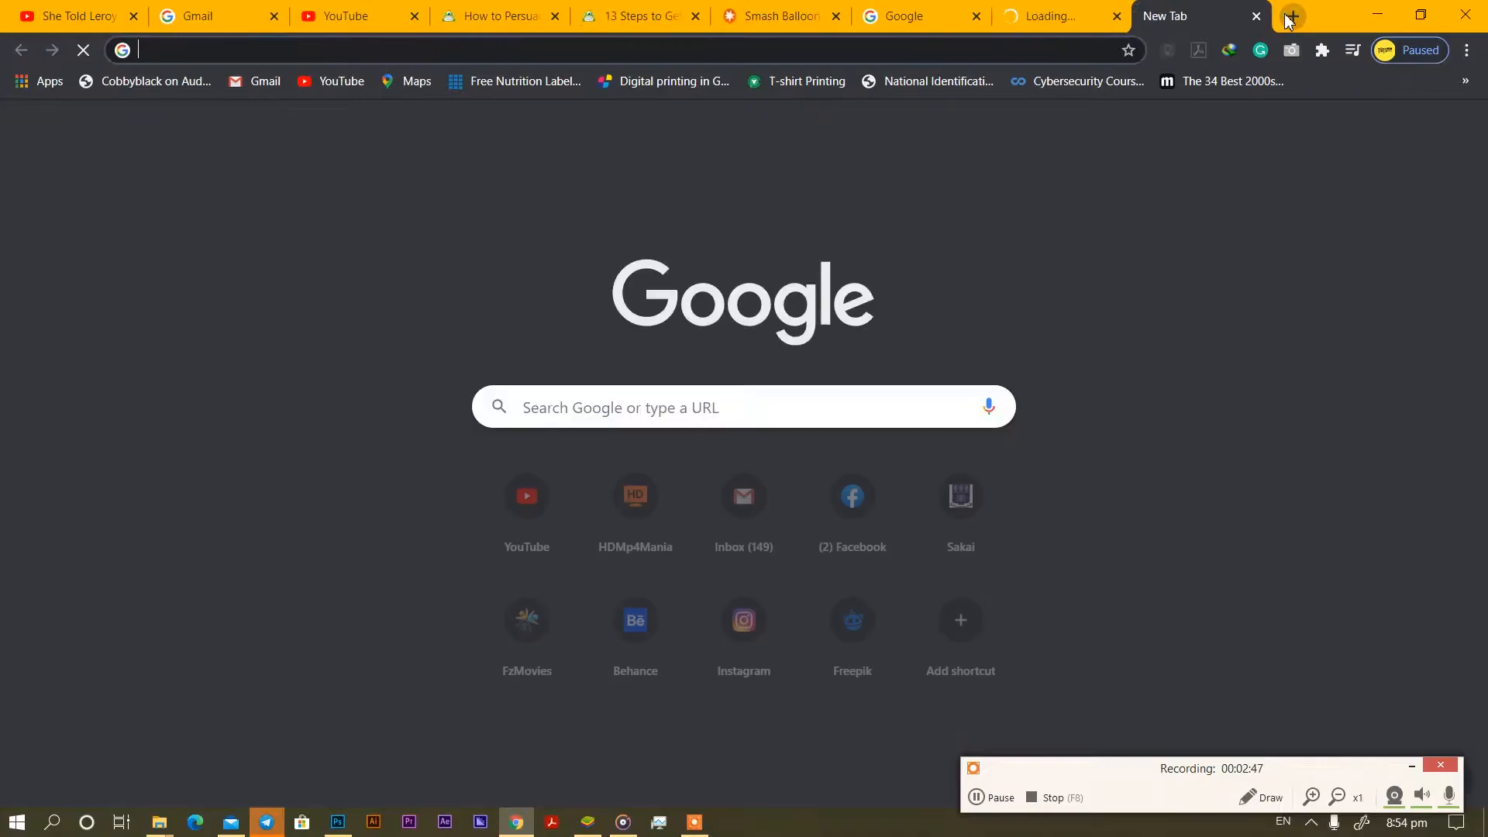
Go to youtube.com and sign in with the new account.
{"action": "type", "text": "youtu"}
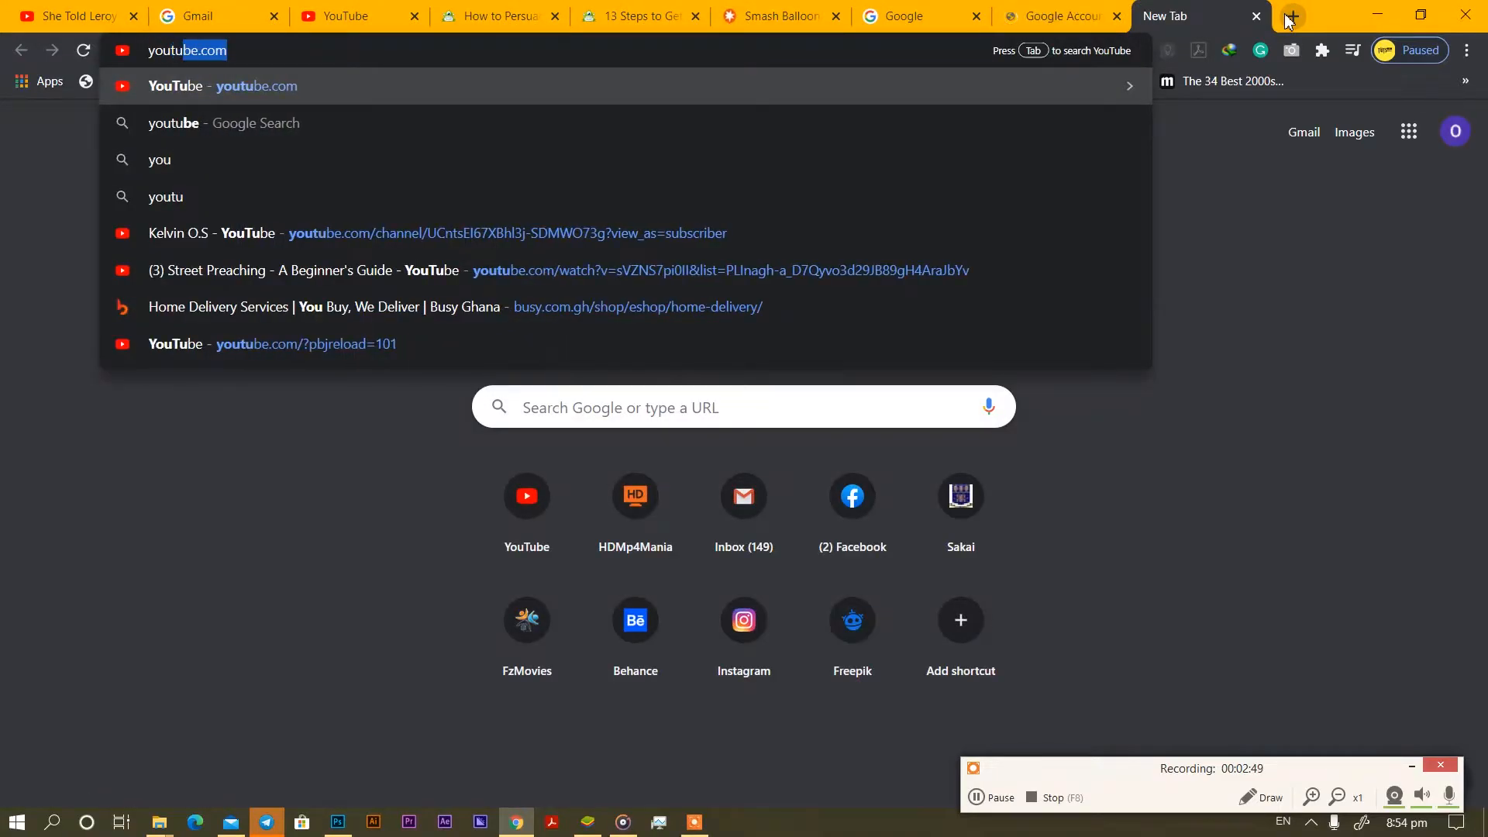
{"action": "type", "text": "be.com"}
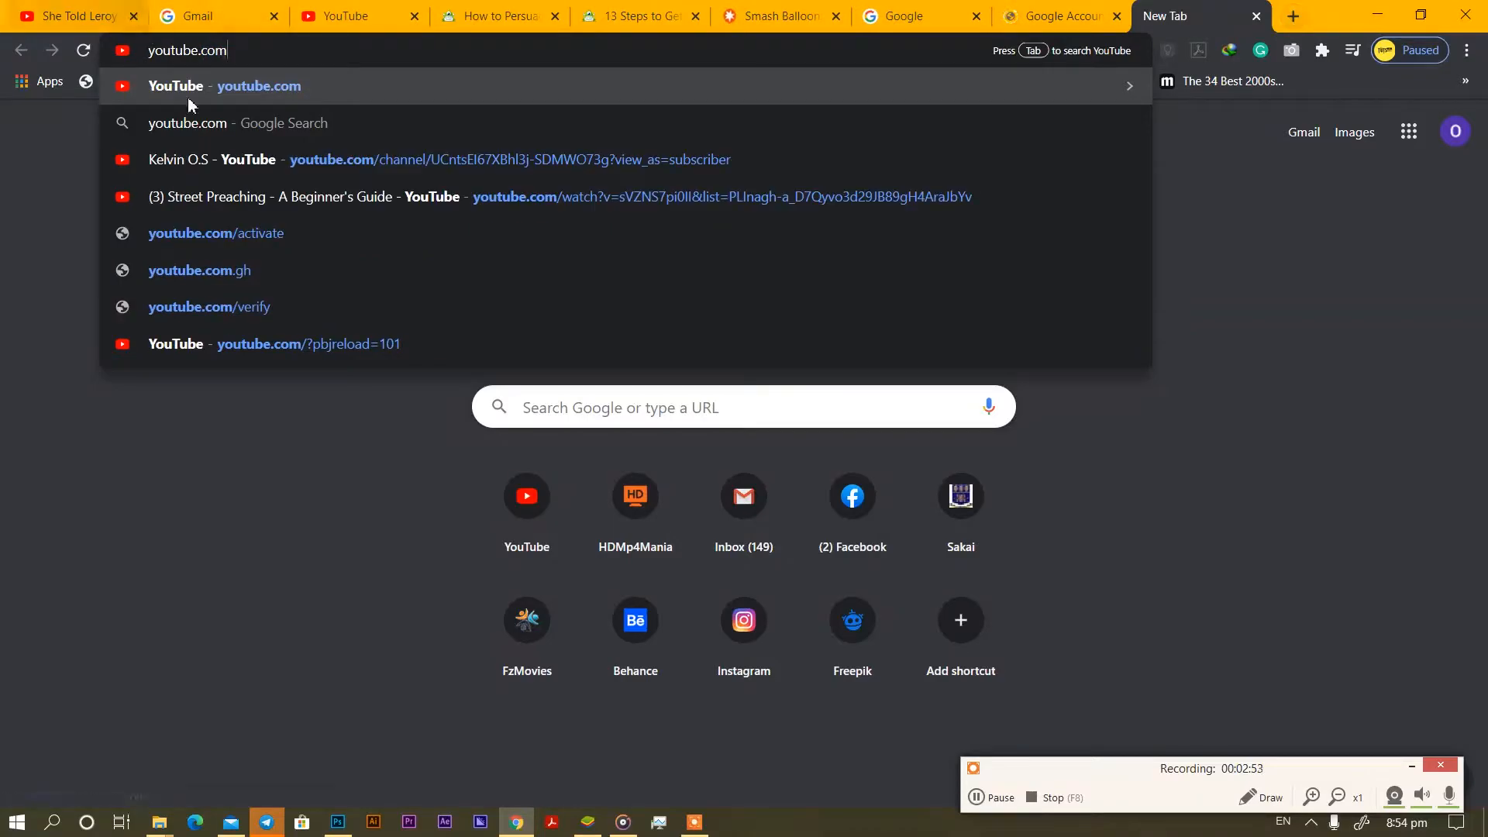
{"action": "left_click", "coordinate": [200, 94]}
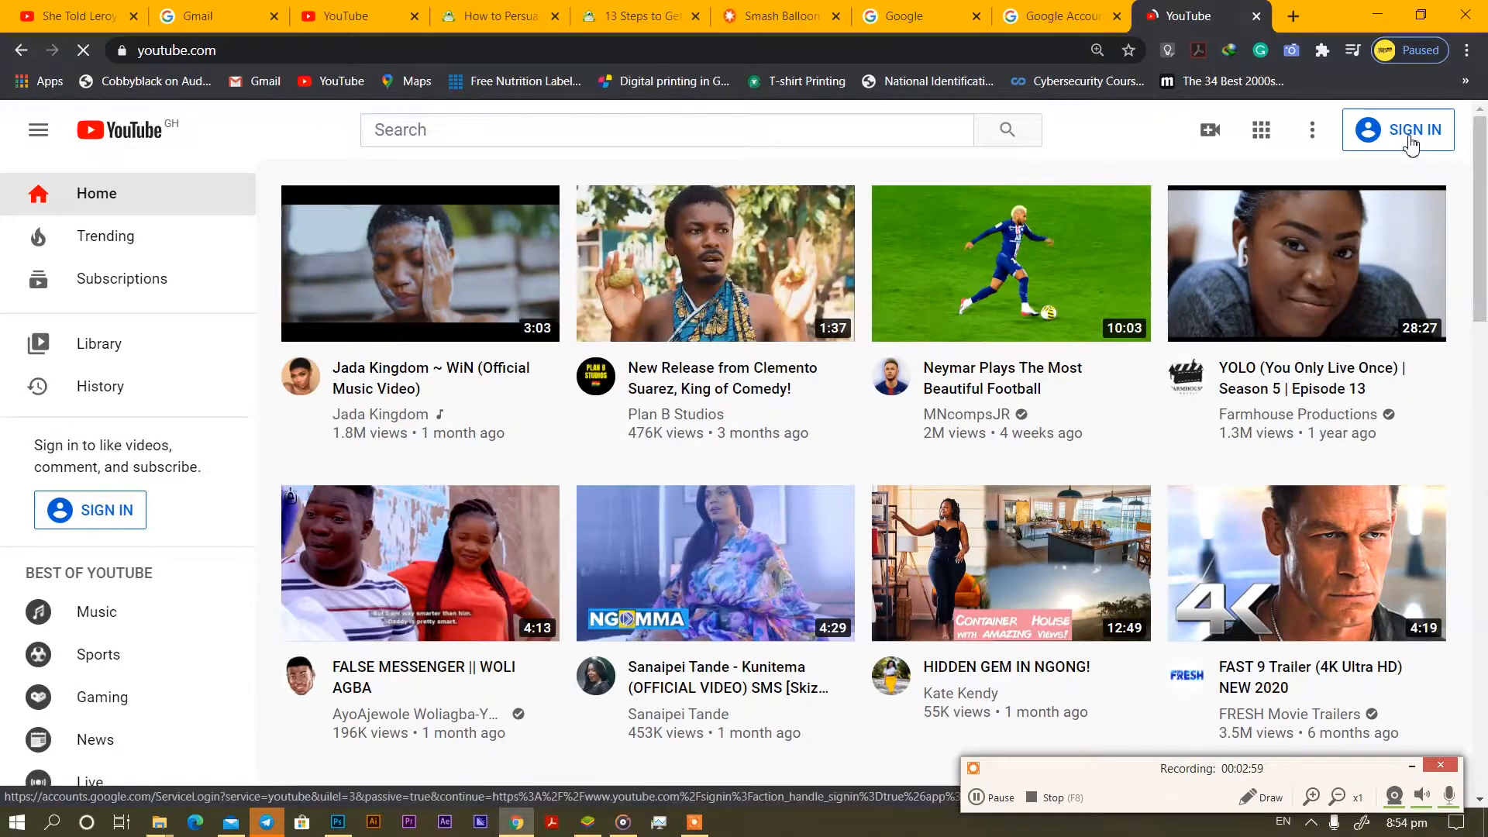
{"action": "left_click", "coordinate": [1411, 145]}
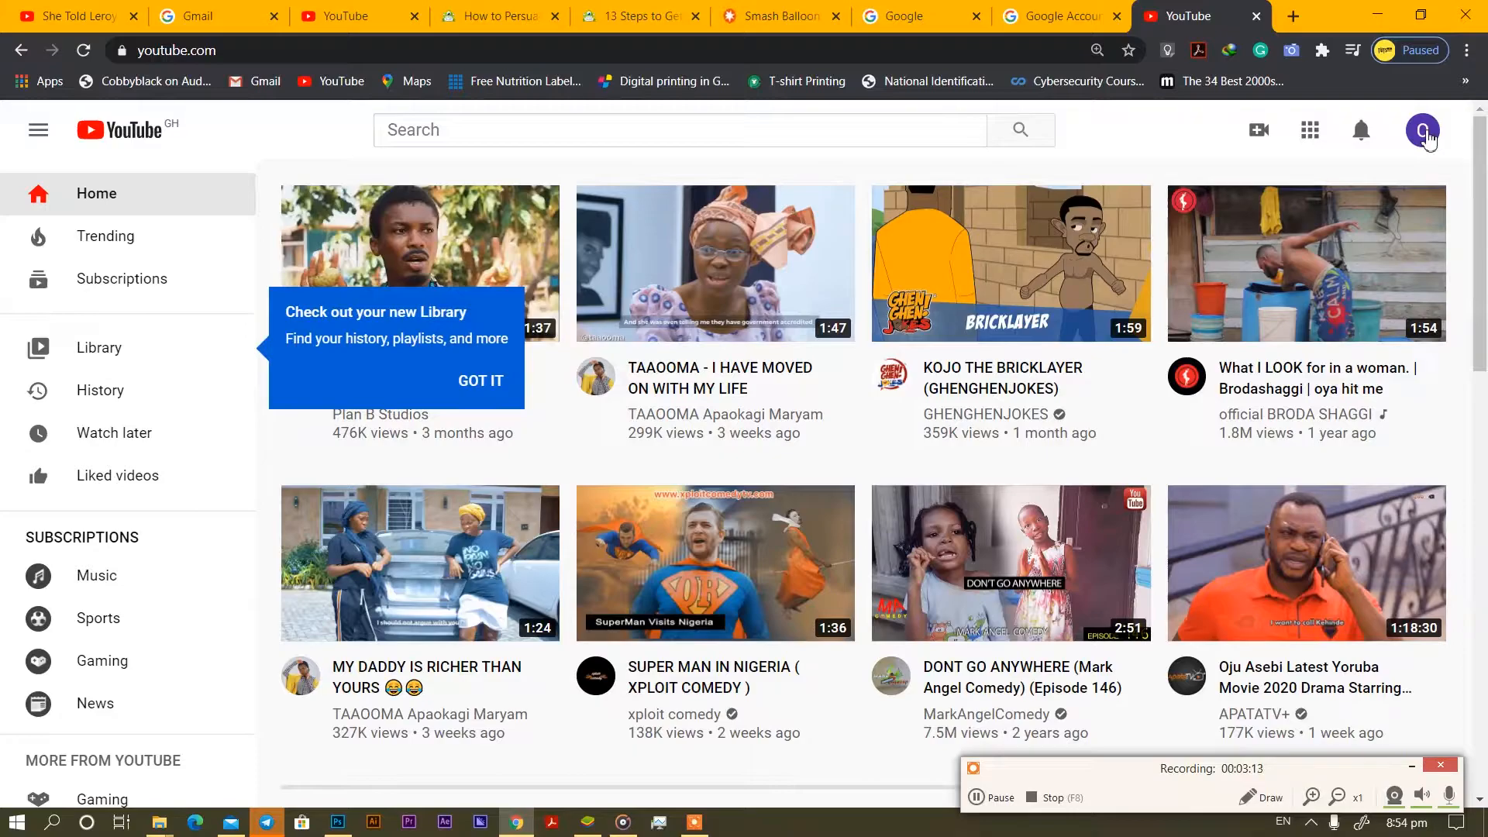
Choose Create a channel from the account menu and press GET STARTED.
{"action": "left_click", "coordinate": [1425, 134]}
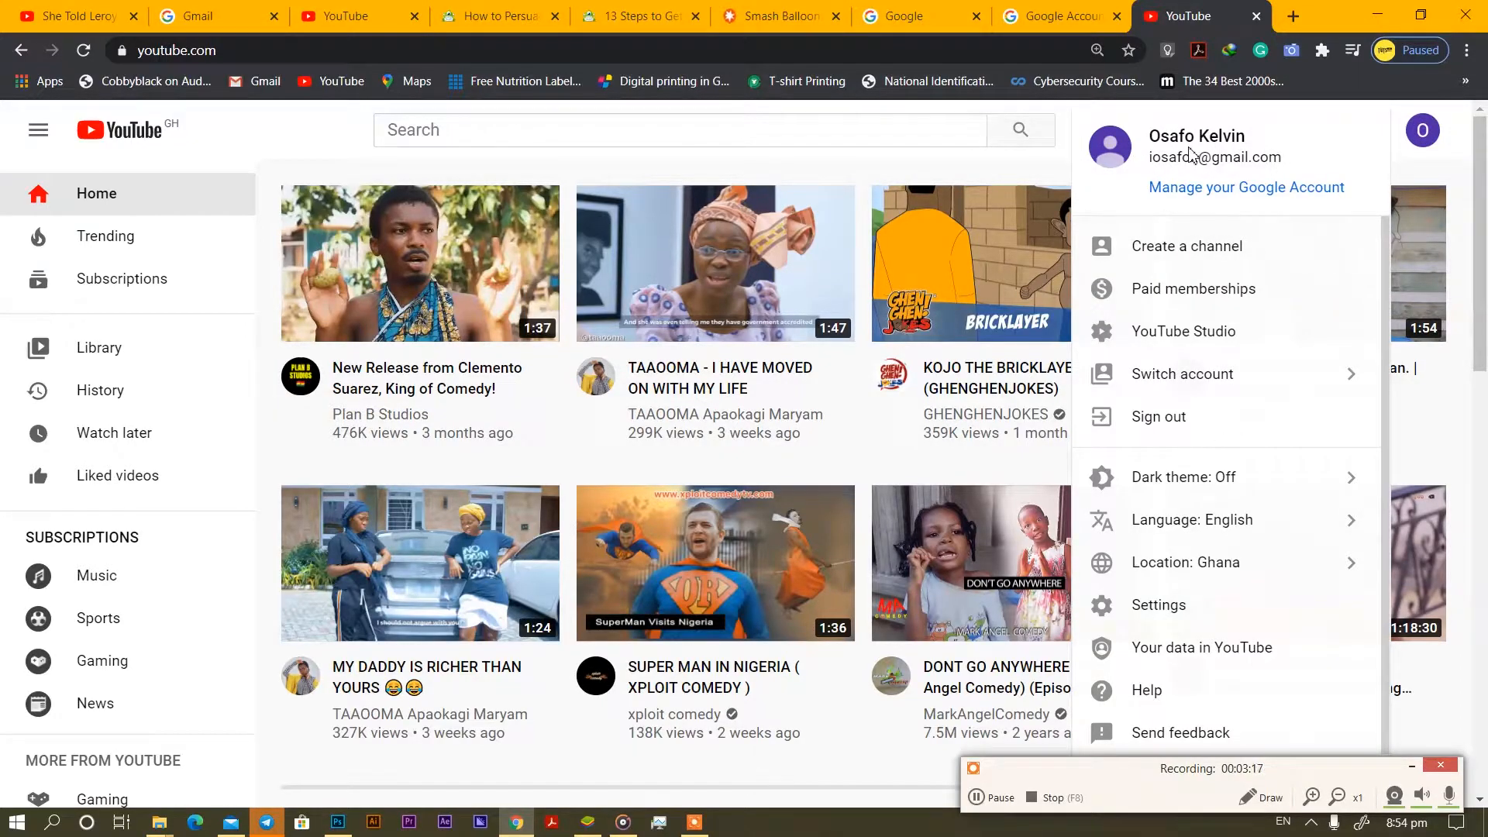
{"action": "left_click", "coordinate": [1226, 248]}
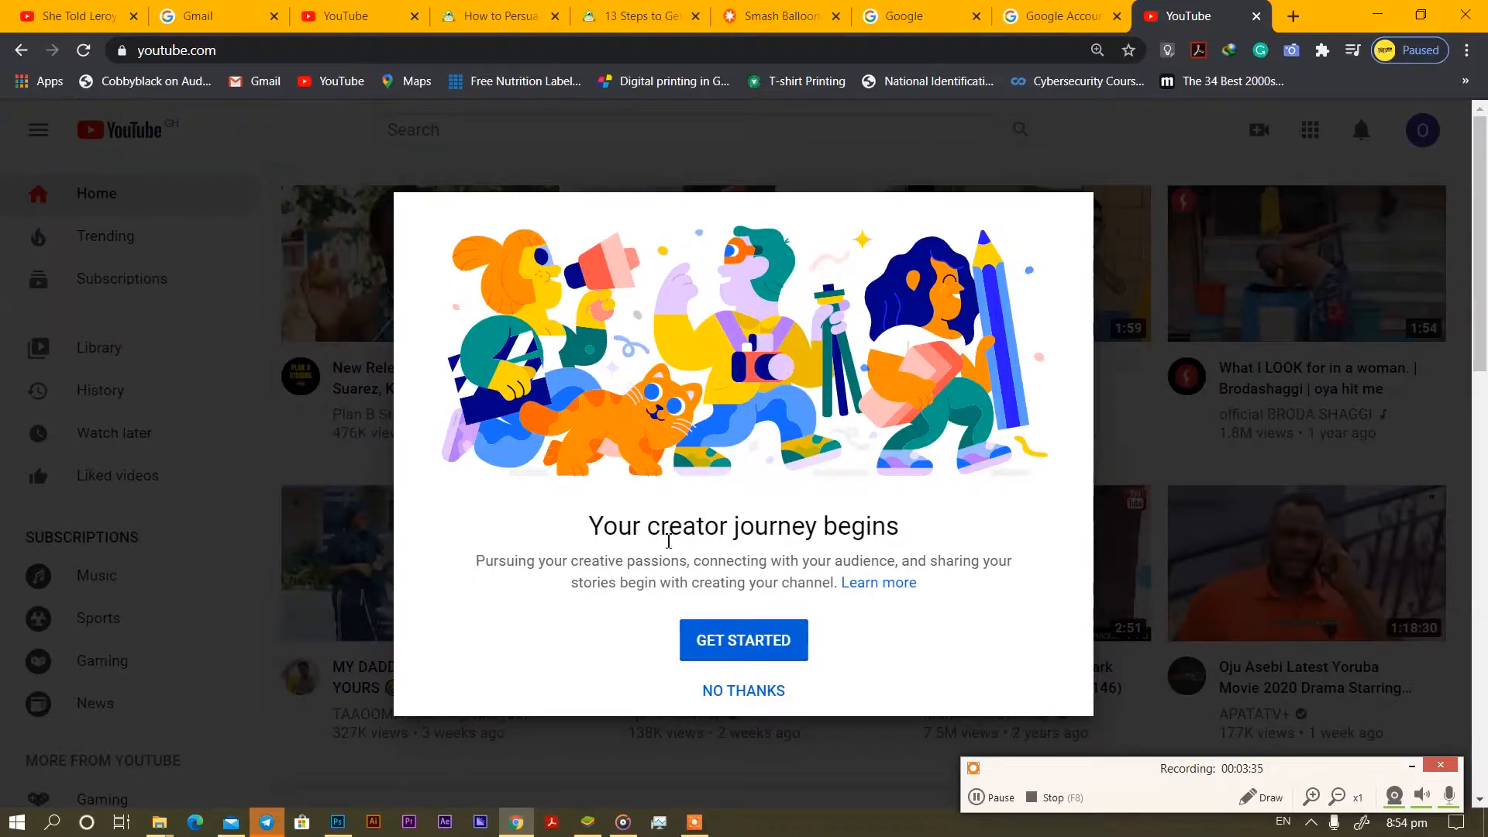
{"action": "left_click", "coordinate": [735, 650]}
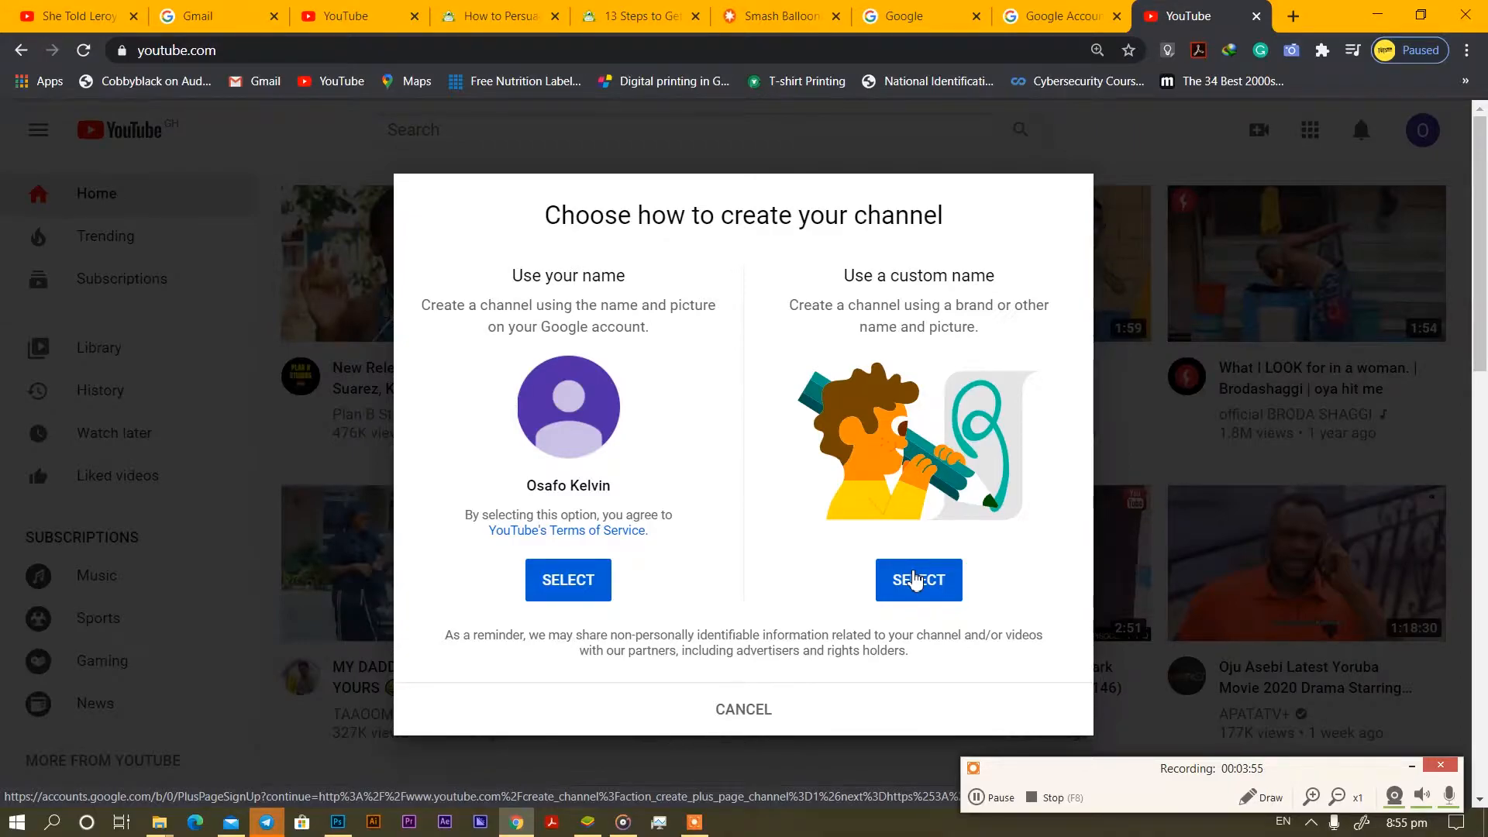
Create a custom-name channel called 'catmagic', acknowledging the new Google Account.
{"action": "left_click", "coordinate": [915, 580]}
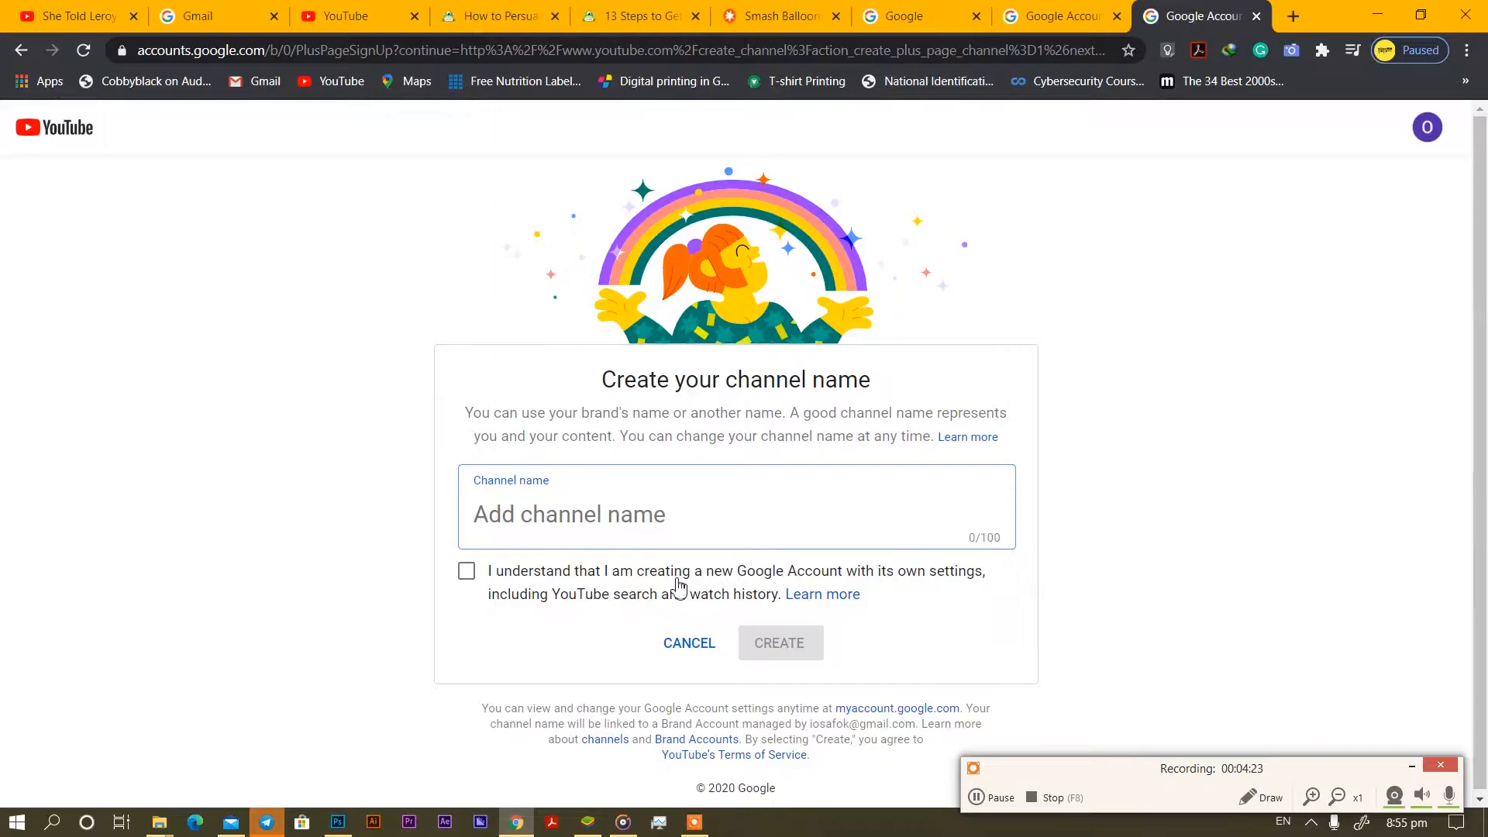
{"action": "type", "text": "gra"}
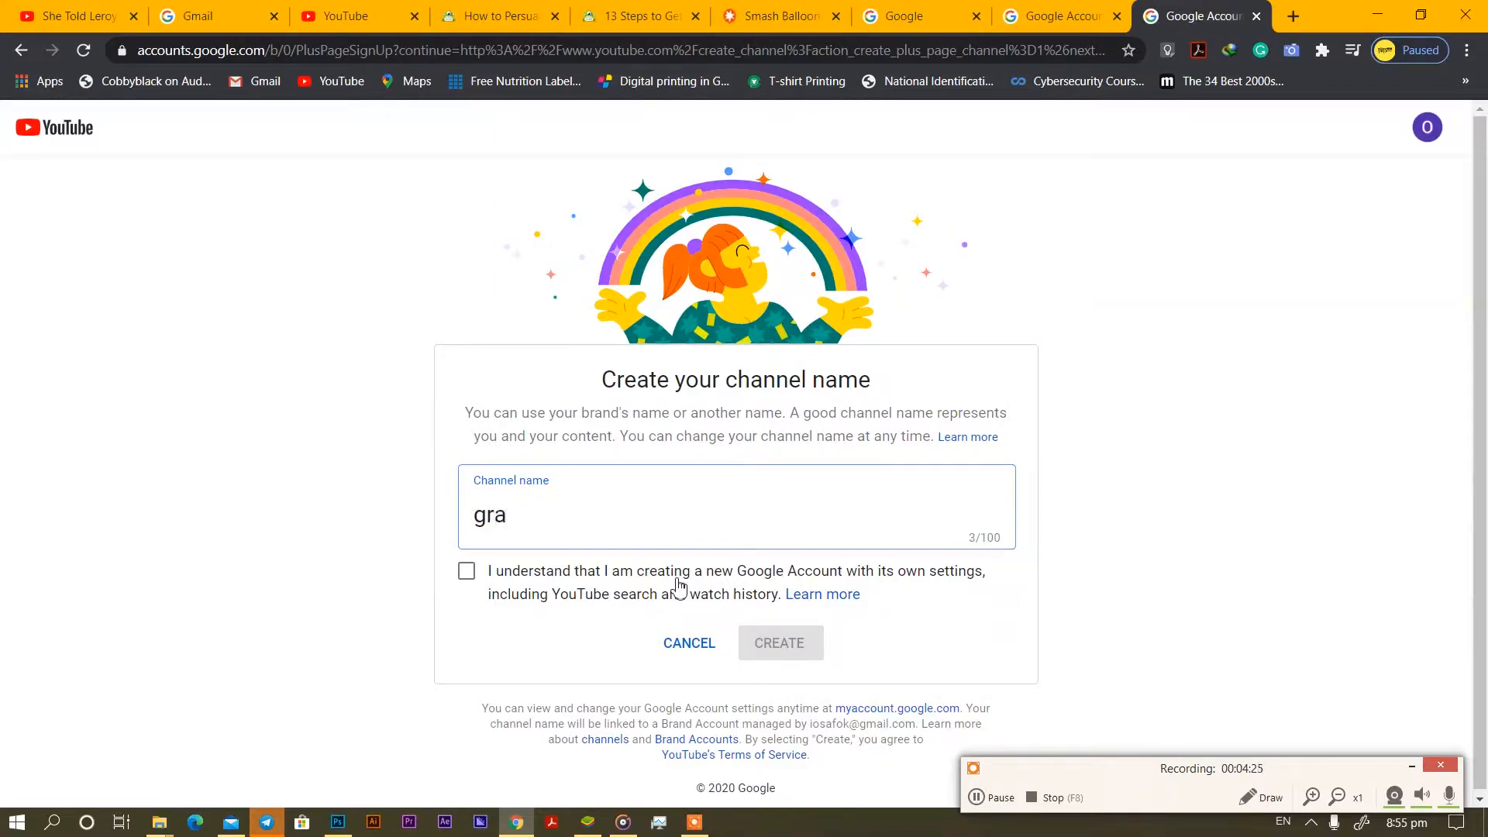
{"action": "type", "text": "ph"}
{"action": "key", "text": "BackSpace"}
{"action": "key", "text": "BackSpace"}
{"action": "key", "text": "BackSpace"}
{"action": "key", "text": "BackSpace"}
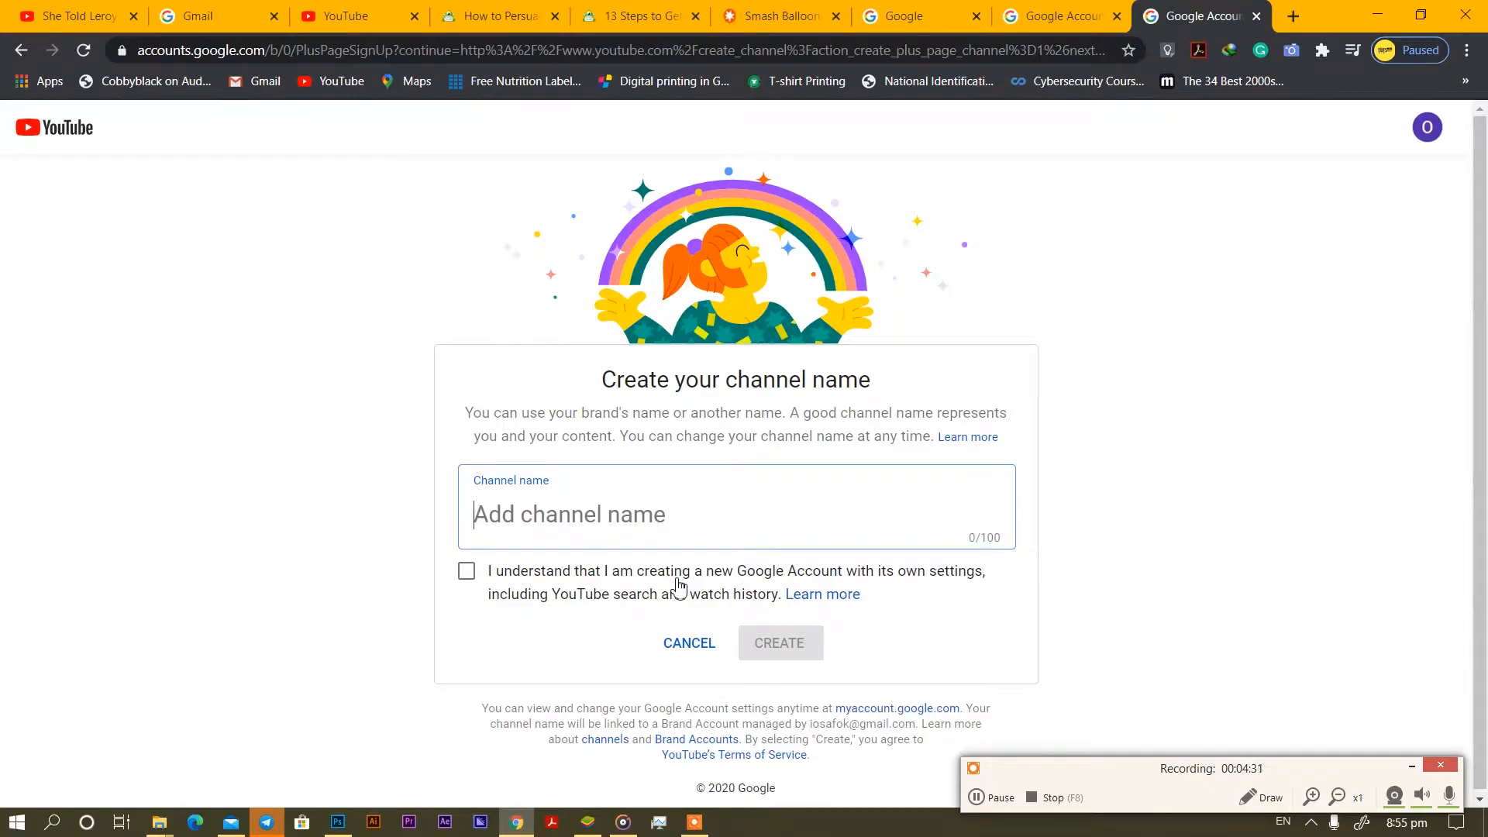
{"action": "type", "text": "p"}
{"action": "key", "text": "BackSpace"}
{"action": "type", "text": "g"}
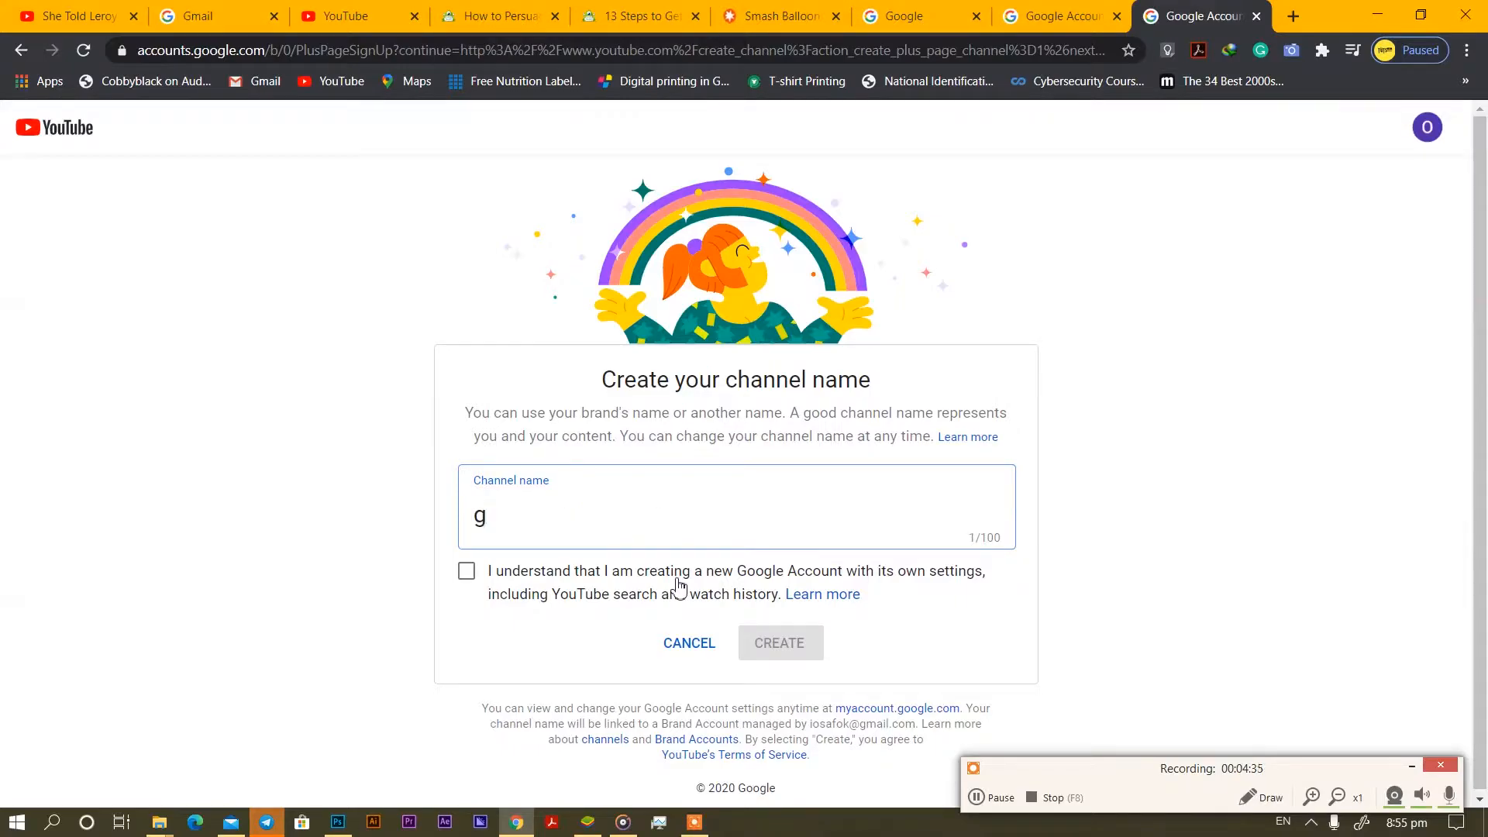
{"action": "key", "text": "BackSpace"}
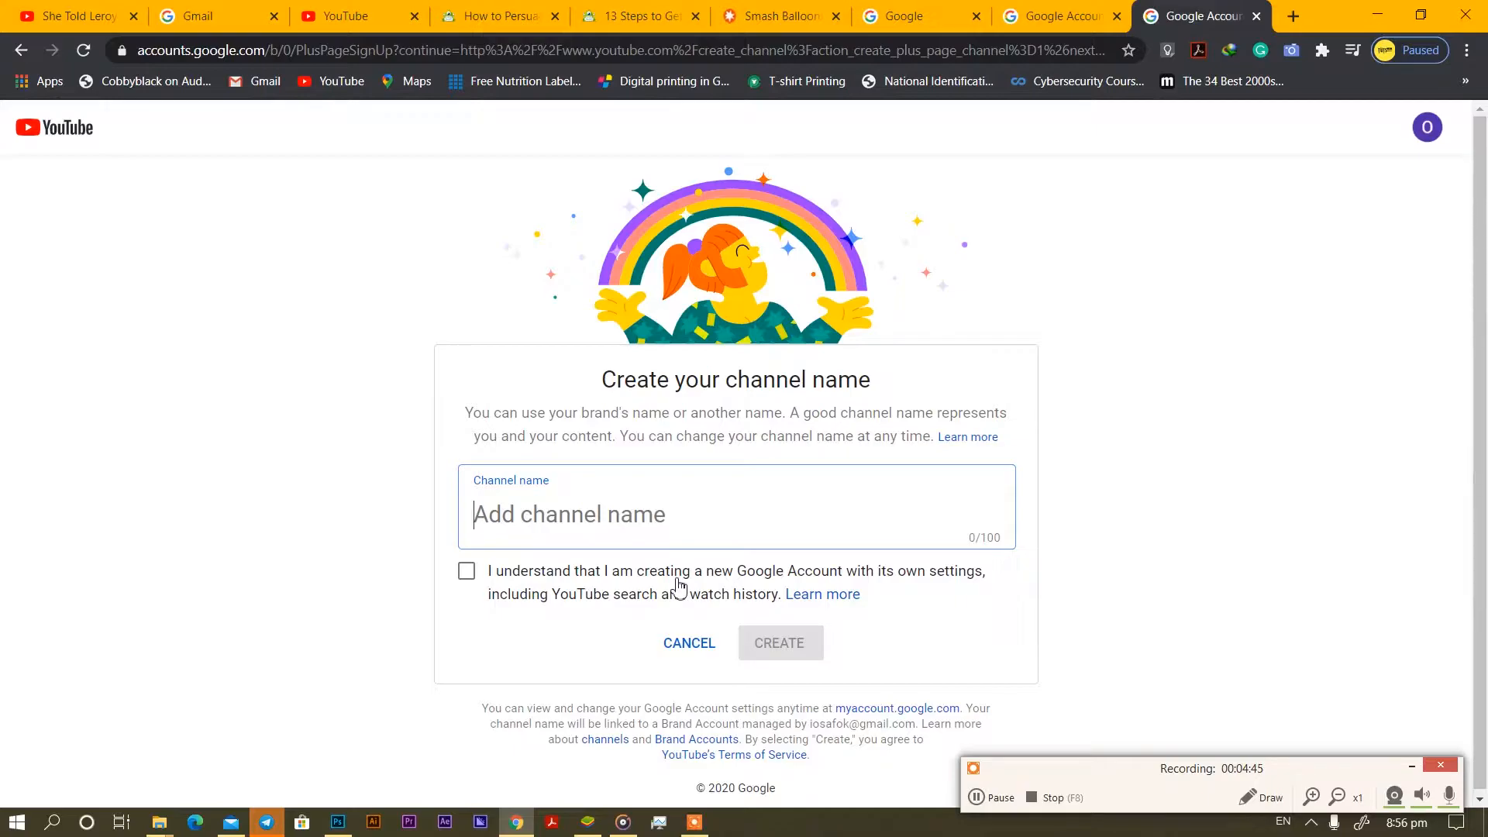
{"action": "type", "text": "catm"}
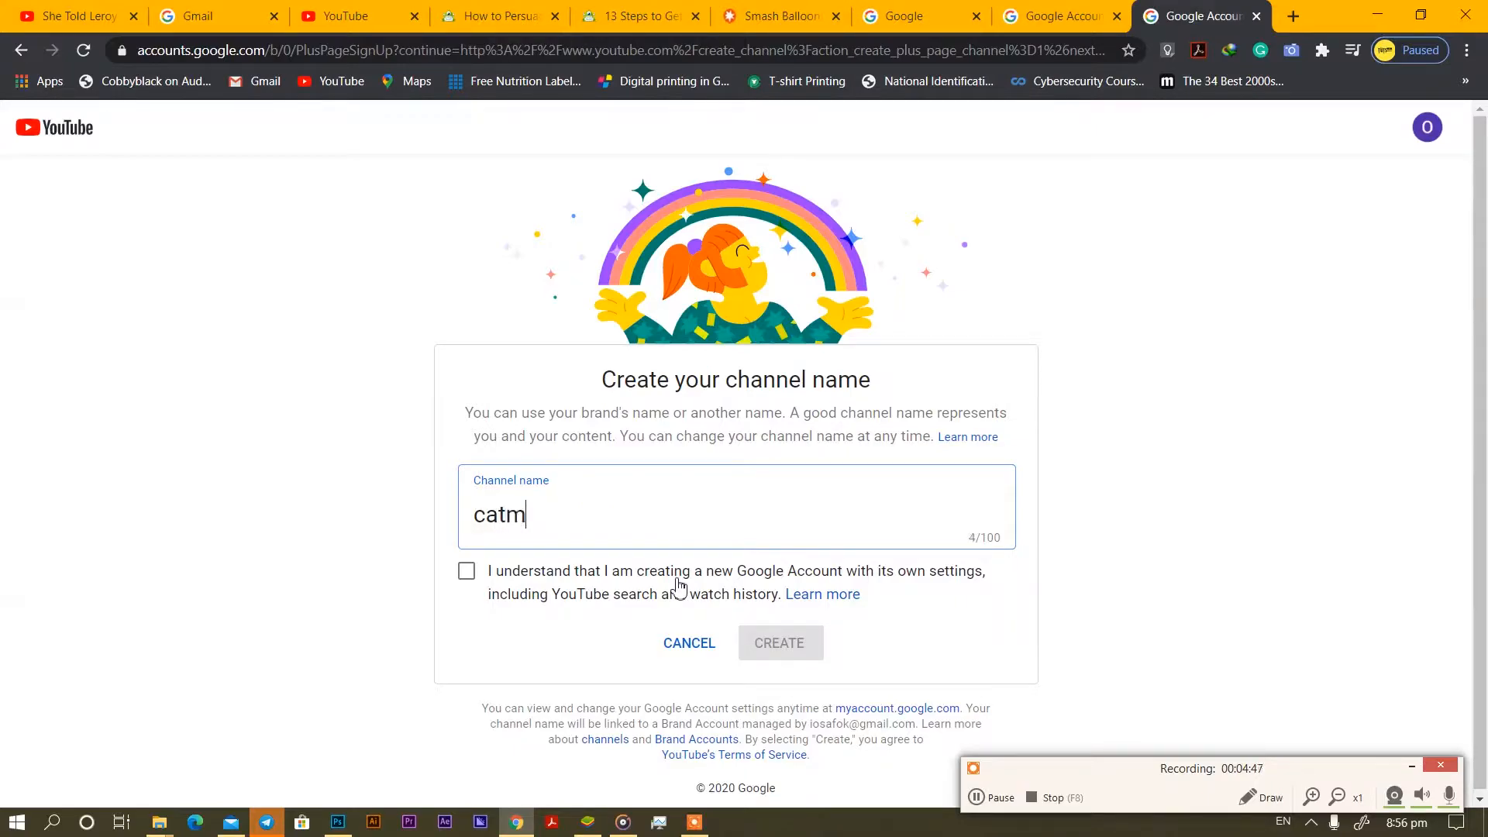
{"action": "type", "text": "agic"}
{"action": "left_click", "coordinate": [467, 571]}
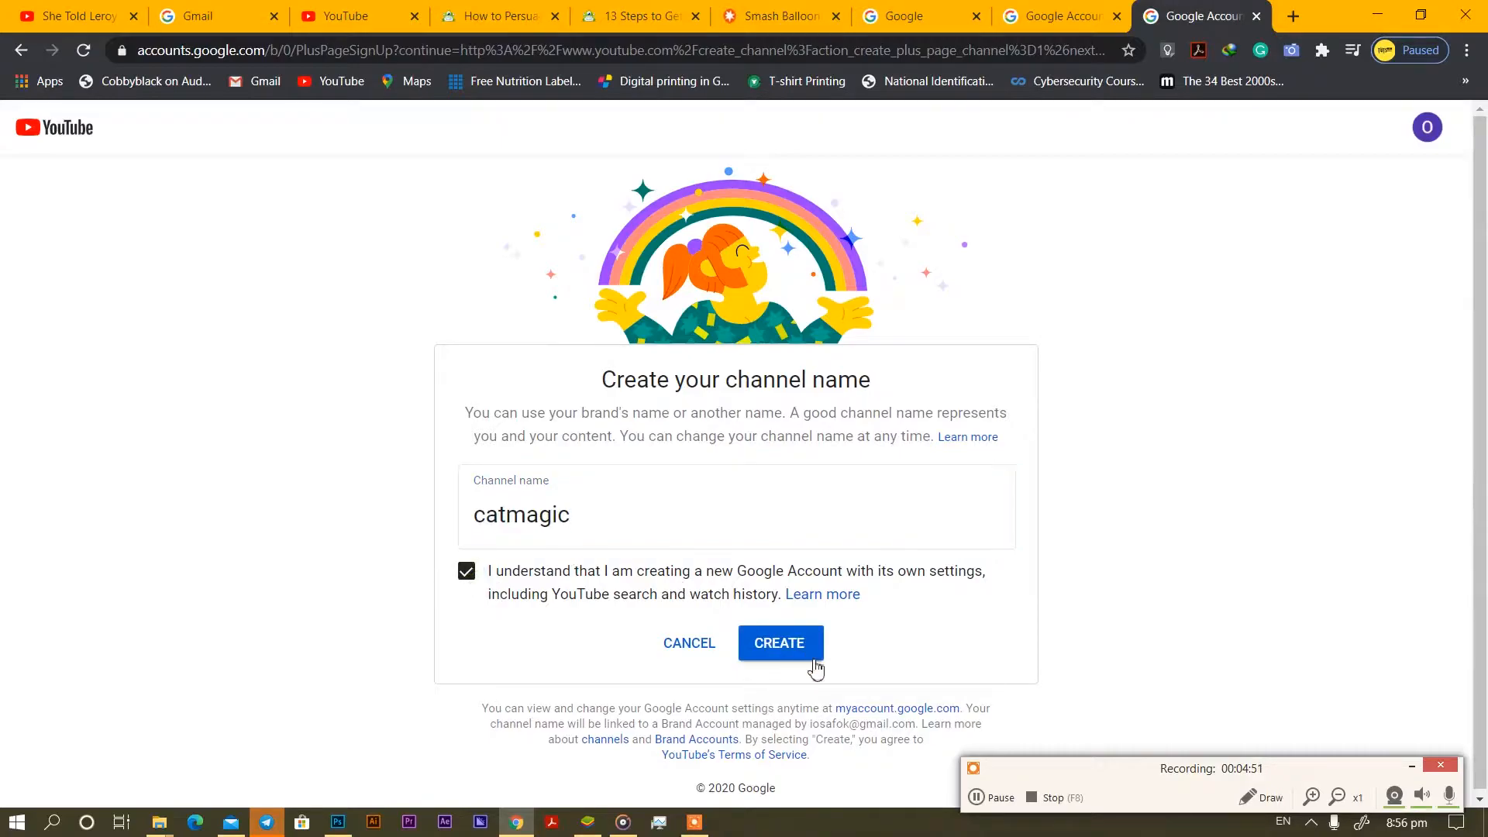
{"action": "left_click", "coordinate": [802, 658]}
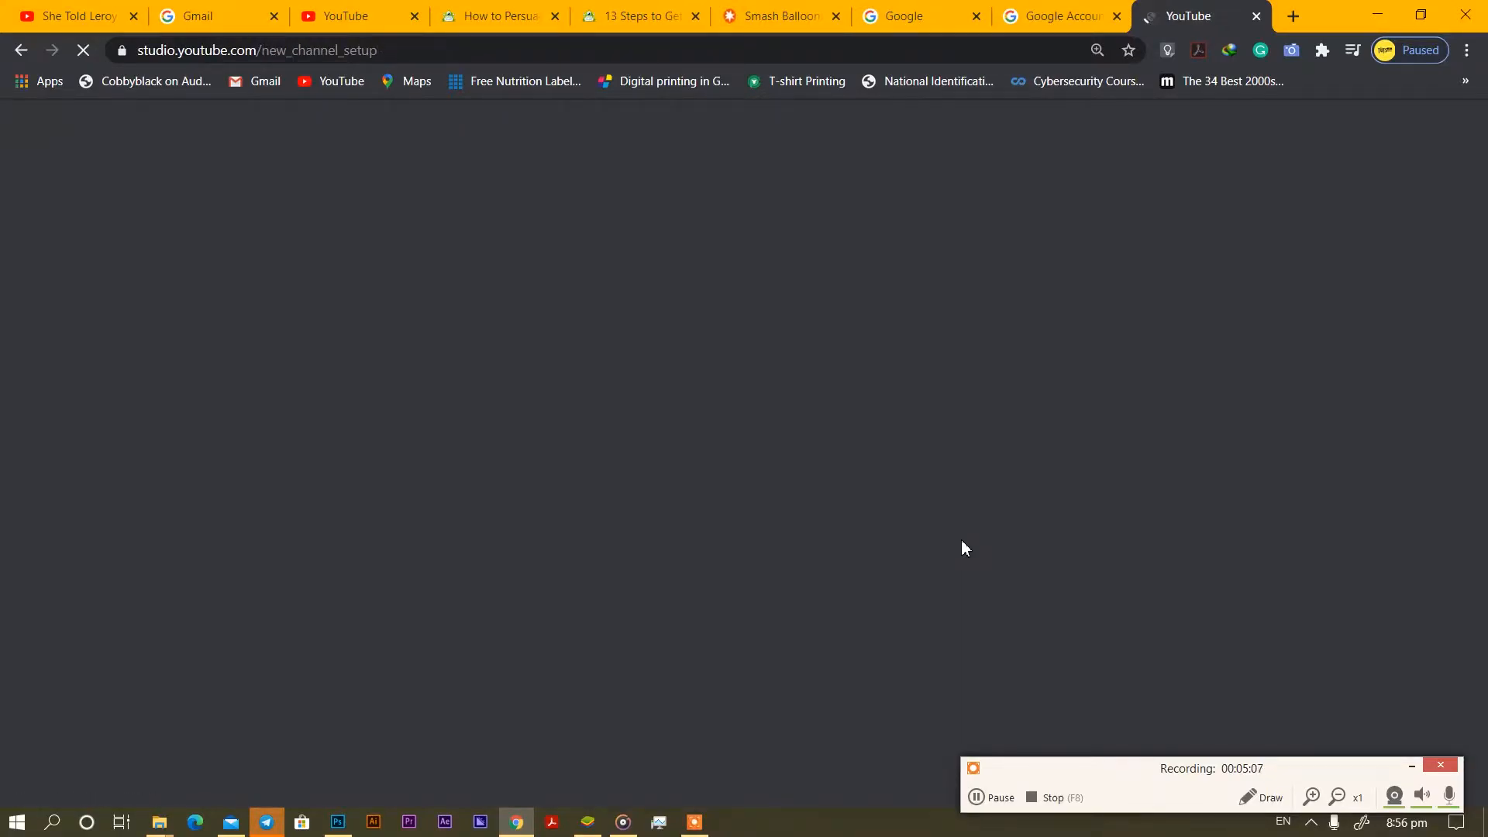
Upload the LA image from the PRO folder as the channel profile picture.
{"action": "scroll", "coordinate": [956, 587], "scroll_direction": "down", "scroll_amount": 5}
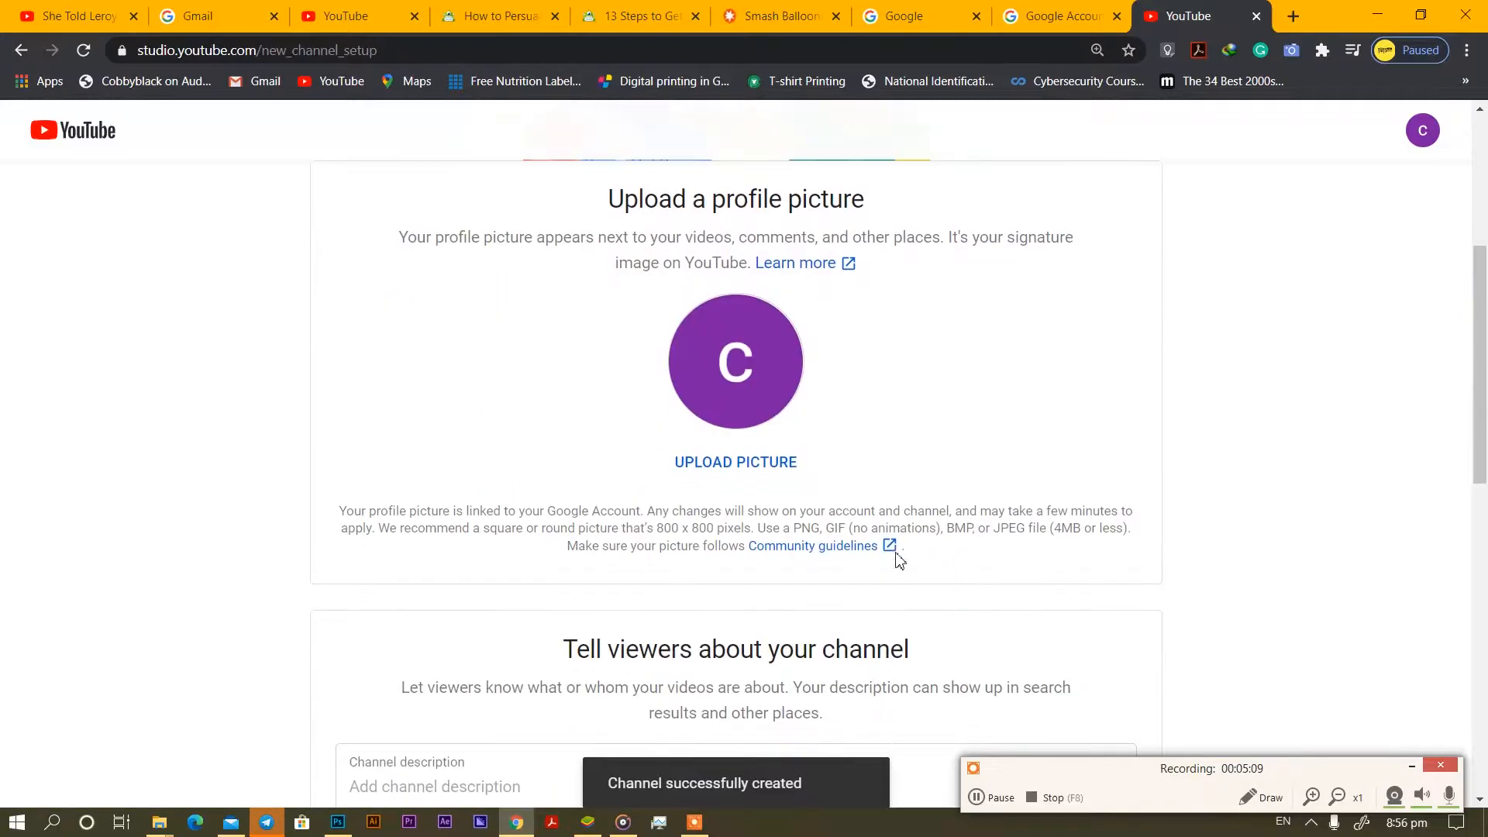
{"action": "left_click", "coordinate": [761, 462]}
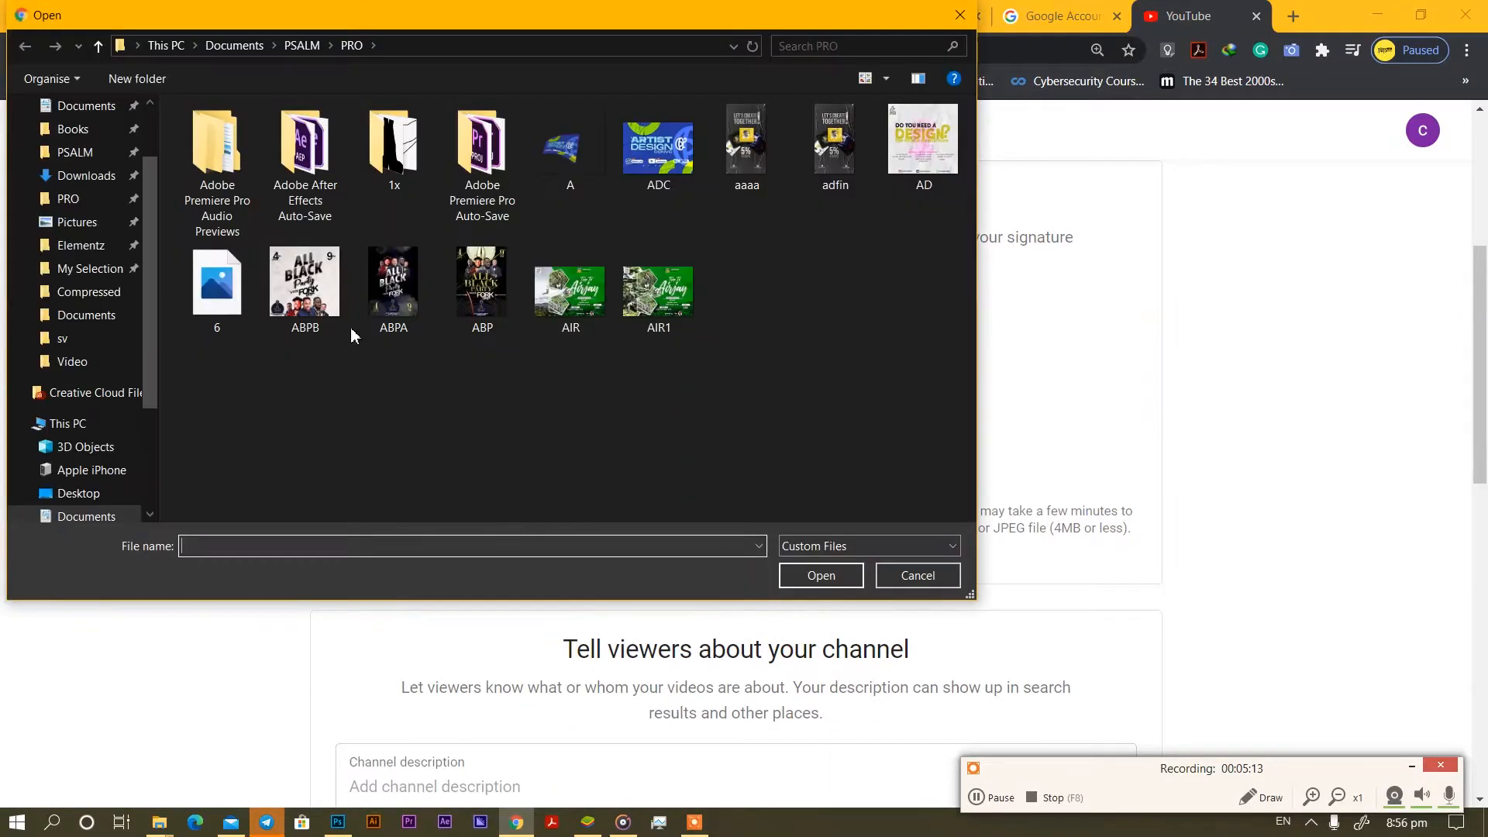
{"action": "left_click", "coordinate": [69, 198]}
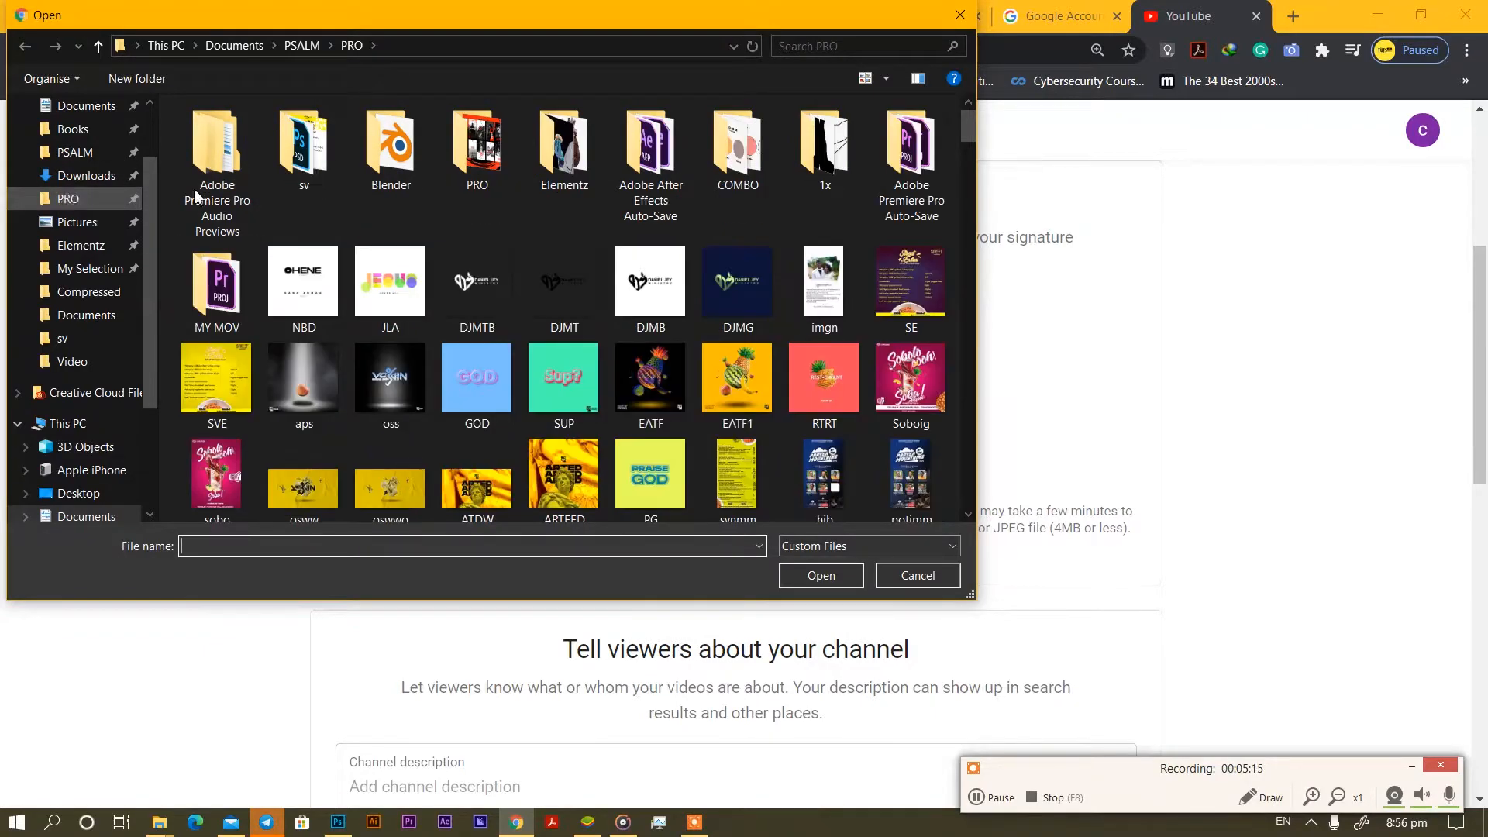
{"action": "scroll", "coordinate": [519, 321], "scroll_direction": "down", "scroll_amount": 2}
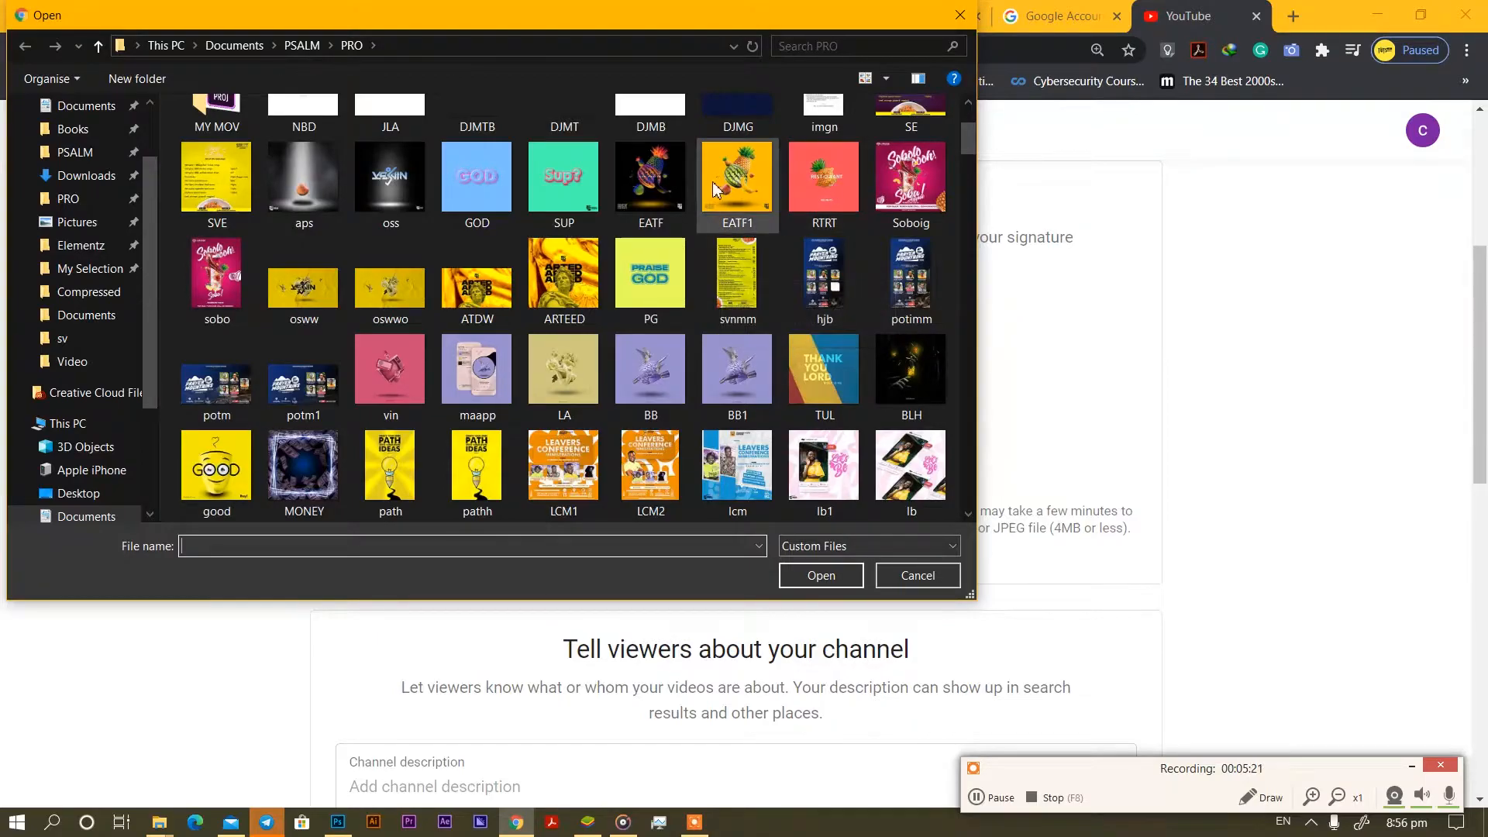
{"action": "scroll", "coordinate": [839, 296], "scroll_direction": "down", "scroll_amount": 4}
{"action": "scroll", "coordinate": [839, 296], "scroll_direction": "up", "scroll_amount": 3}
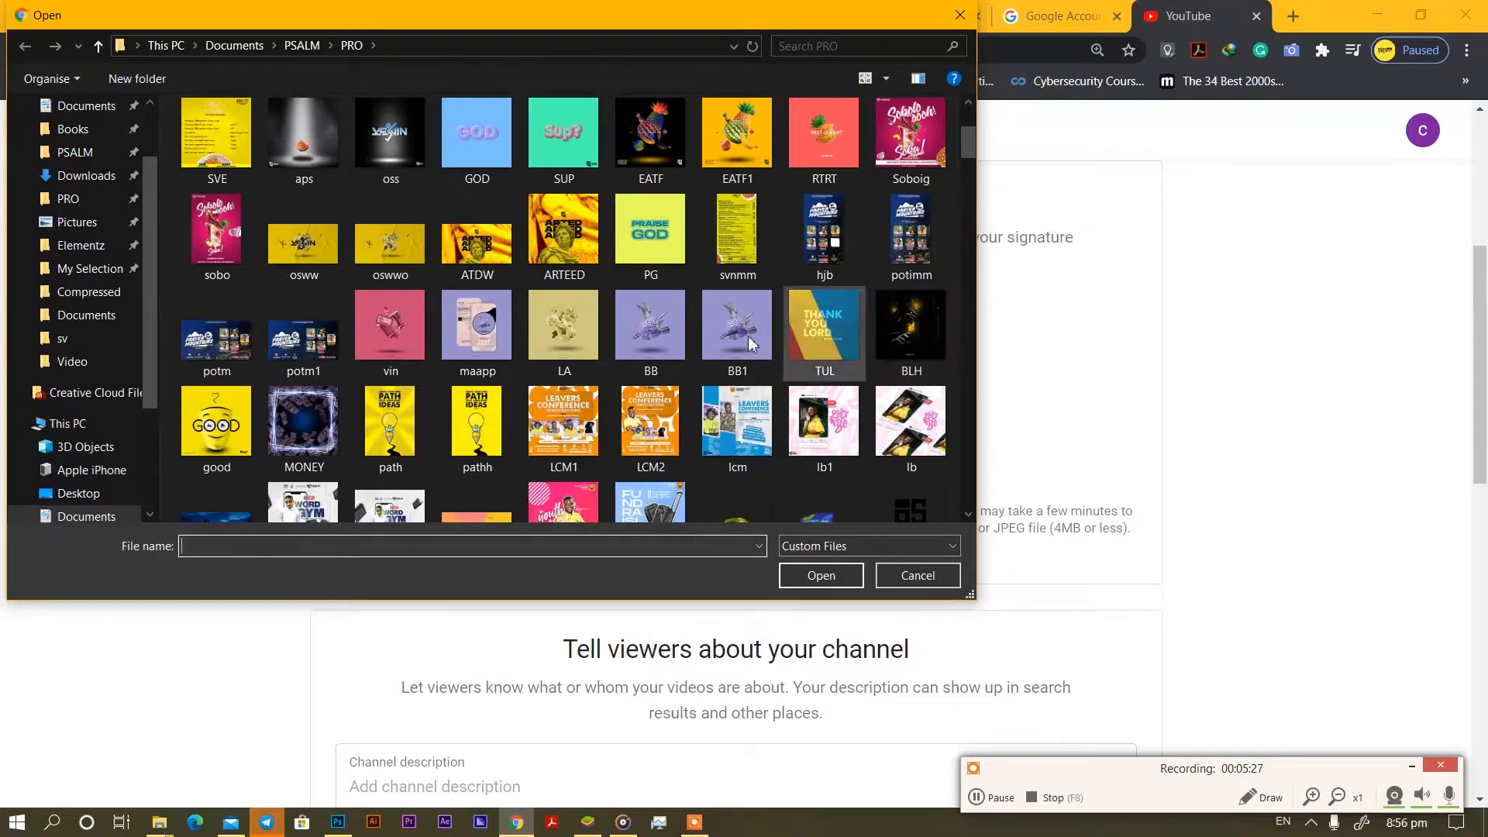
{"action": "left_click", "coordinate": [579, 344]}
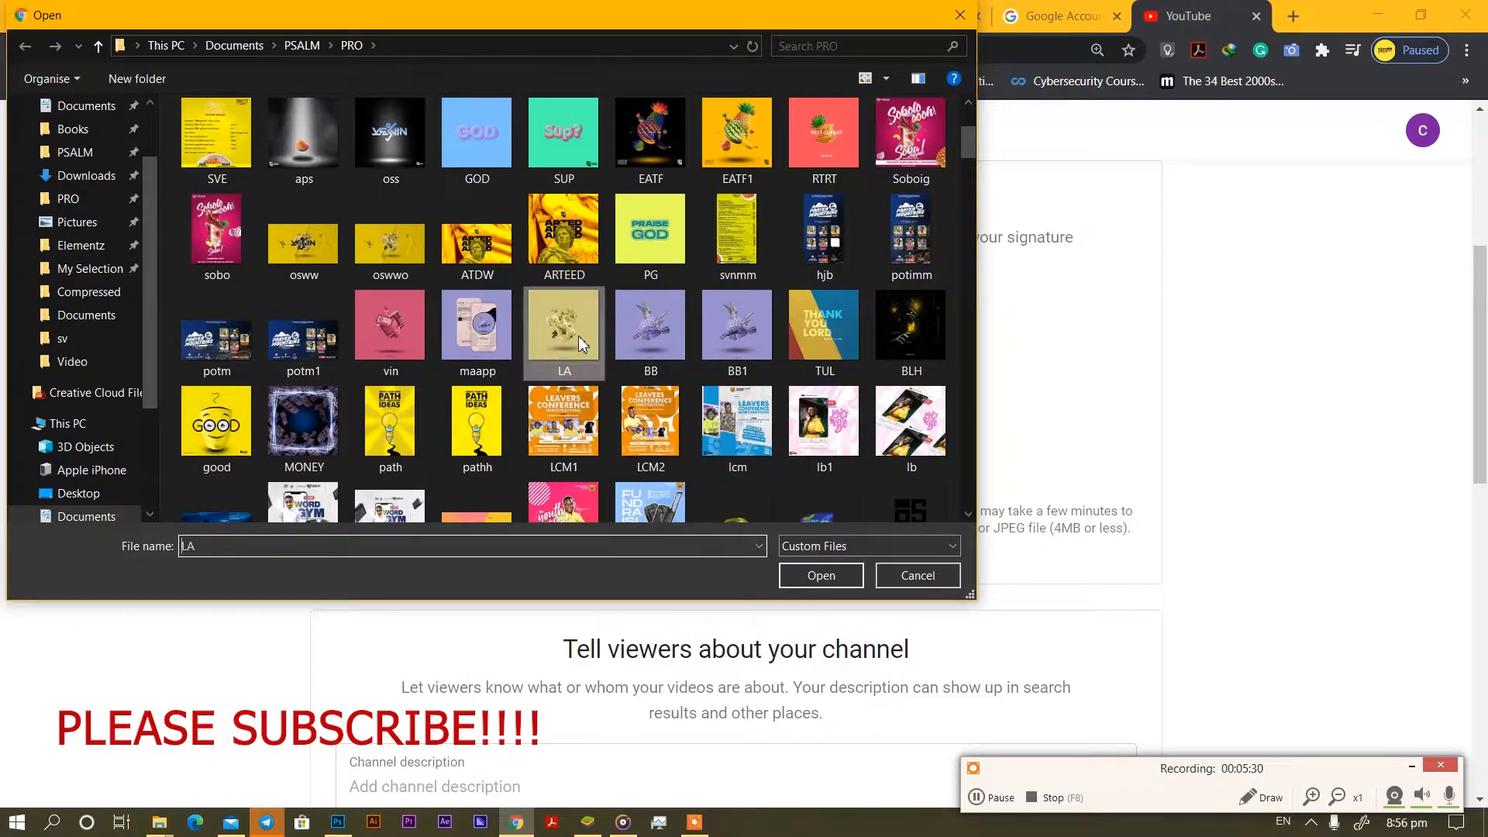
{"action": "left_click", "coordinate": [818, 575]}
{"action": "scroll", "coordinate": [914, 459], "scroll_direction": "down", "scroll_amount": 3}
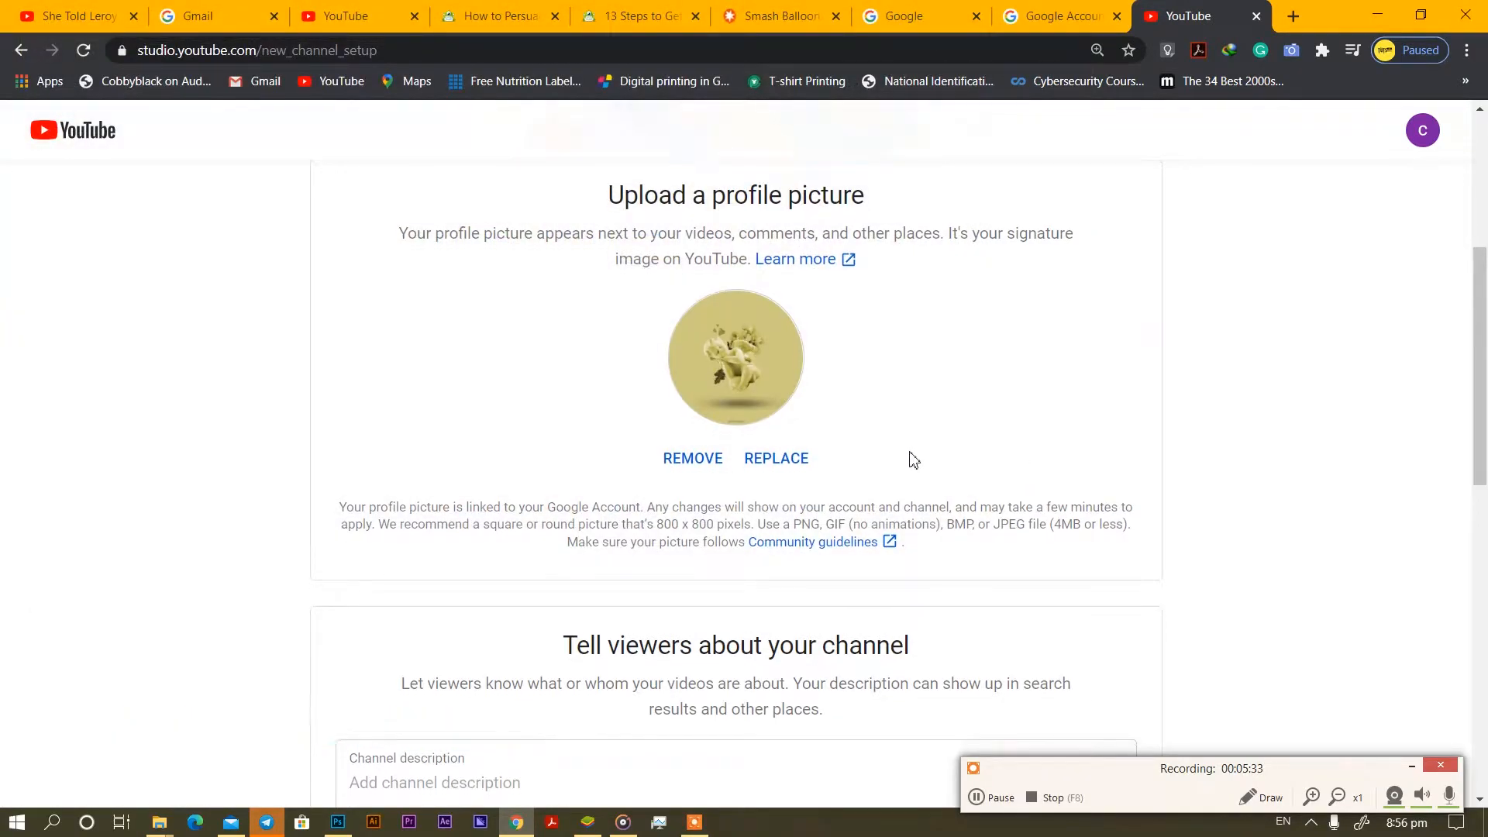
{"action": "scroll", "coordinate": [915, 459], "scroll_direction": "down", "scroll_amount": 5}
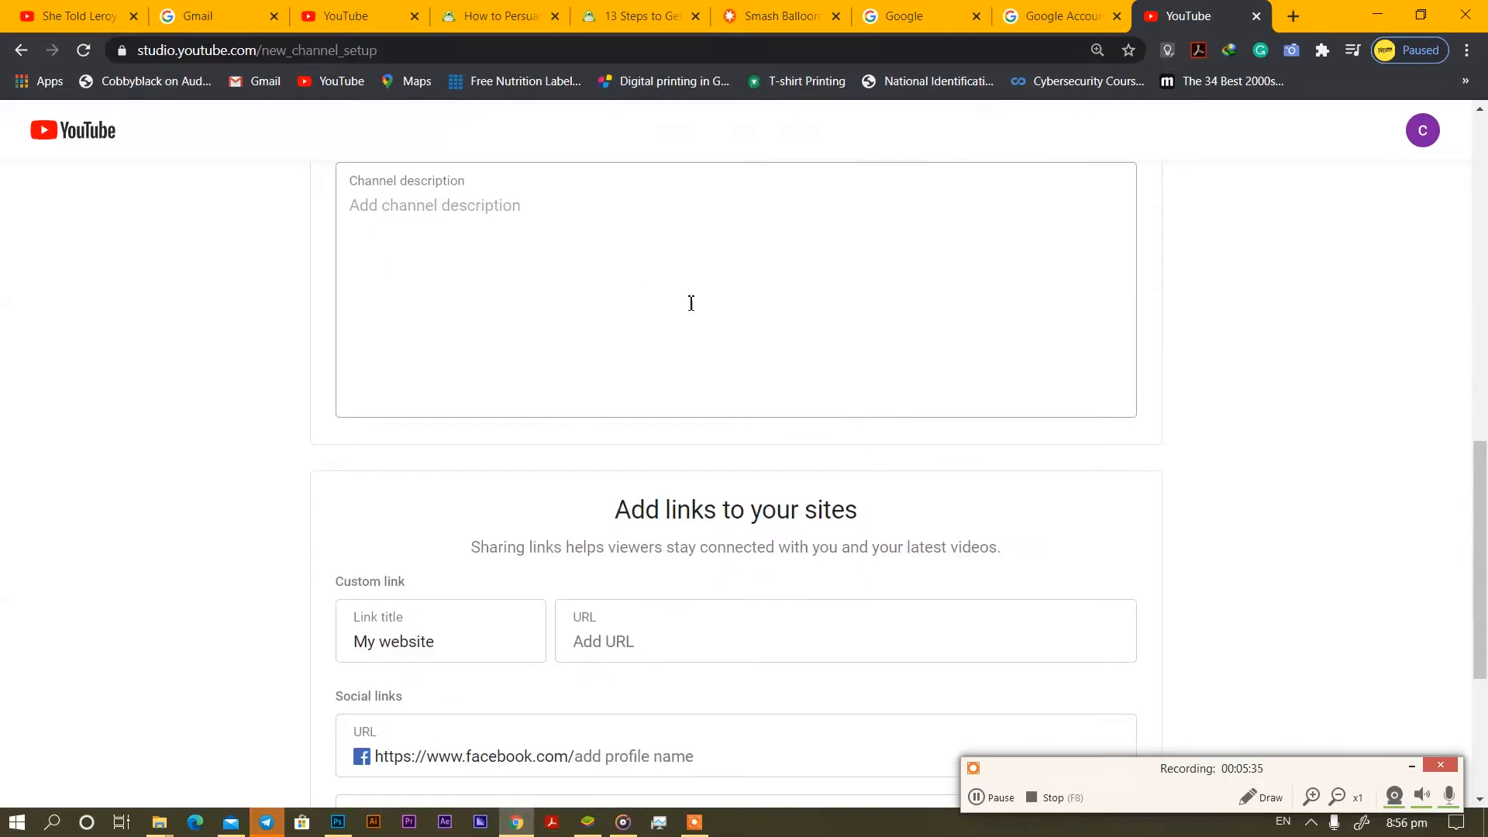
Type 'i upload daily videos of cats' into the Channel description box.
{"action": "left_click", "coordinate": [552, 230]}
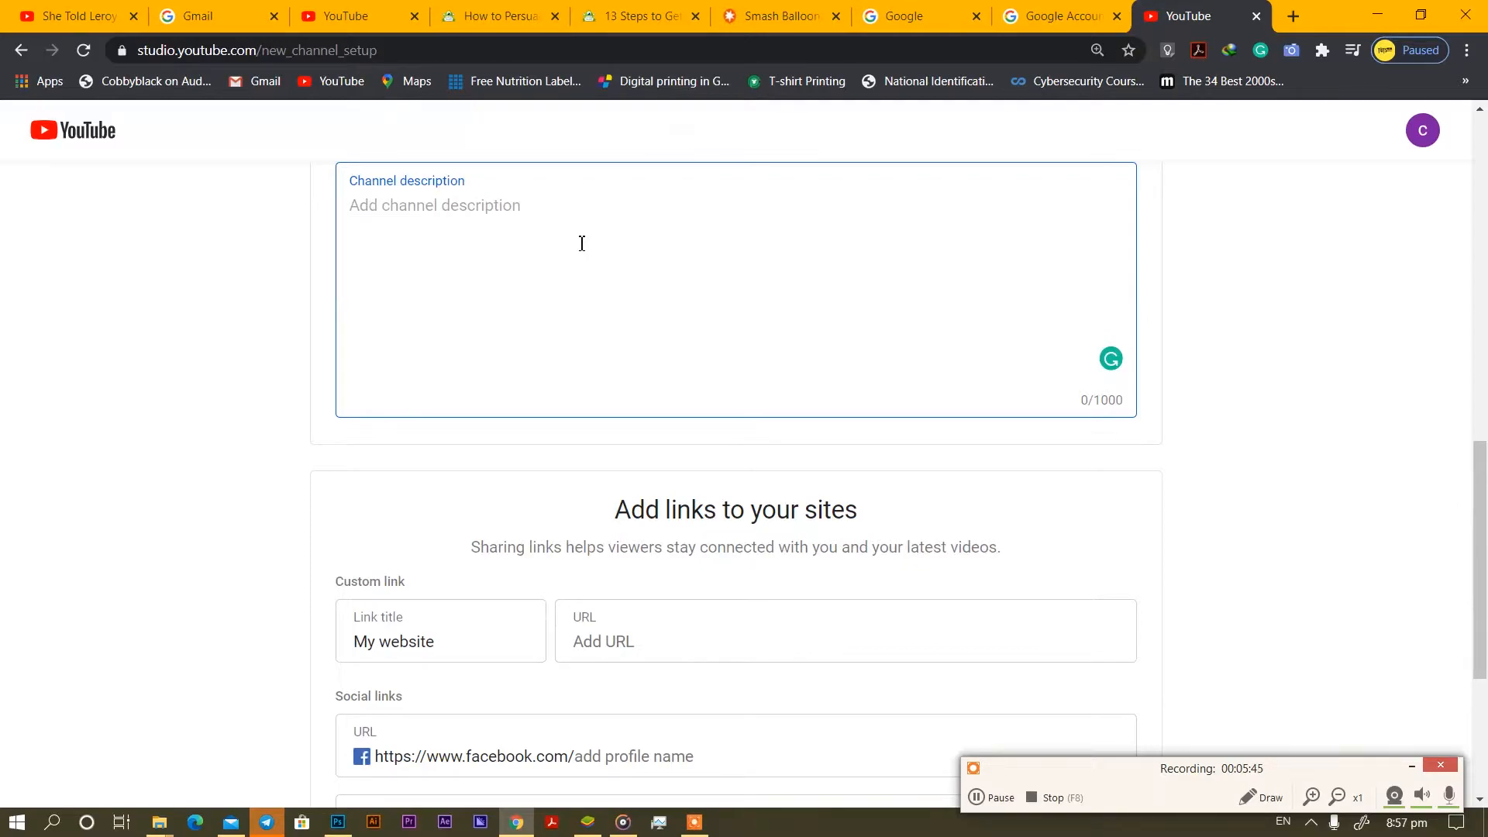
{"action": "type", "text": "i "}
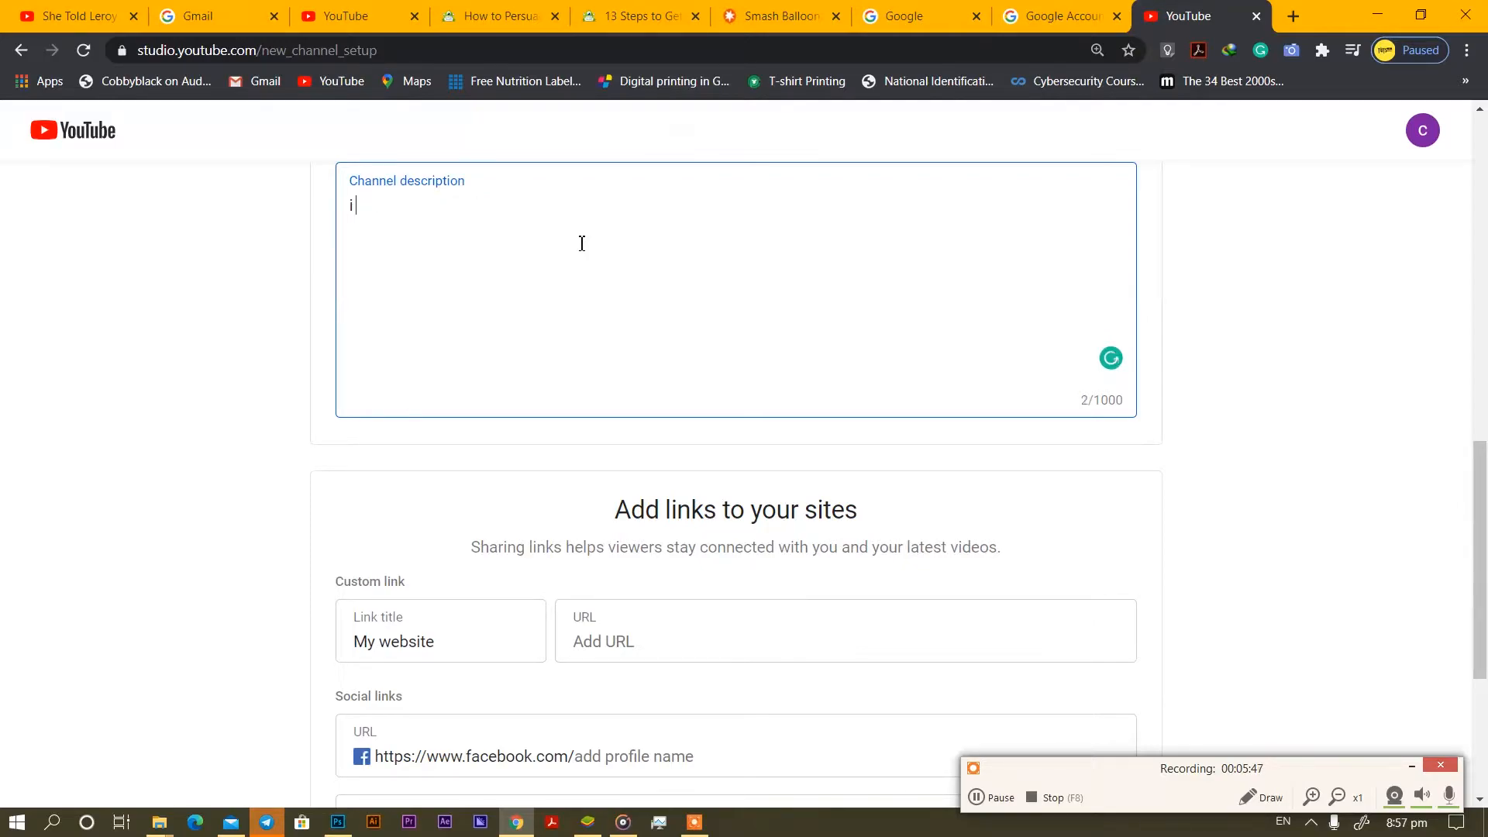
{"action": "type", "text": "upload daily vi"}
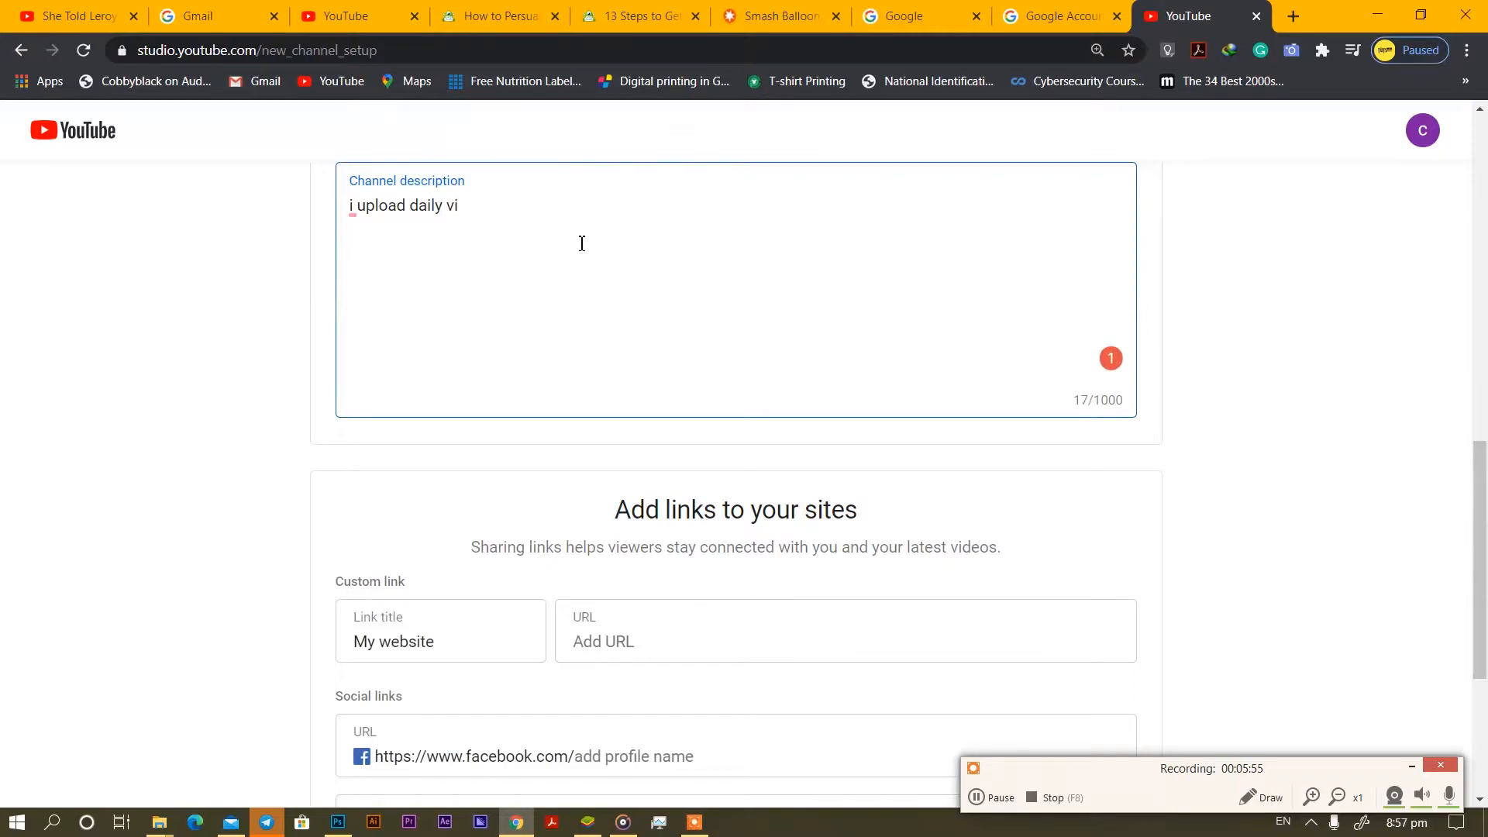
{"action": "type", "text": "deos of cats"}
{"action": "scroll", "coordinate": [621, 281], "scroll_direction": "down", "scroll_amount": 2}
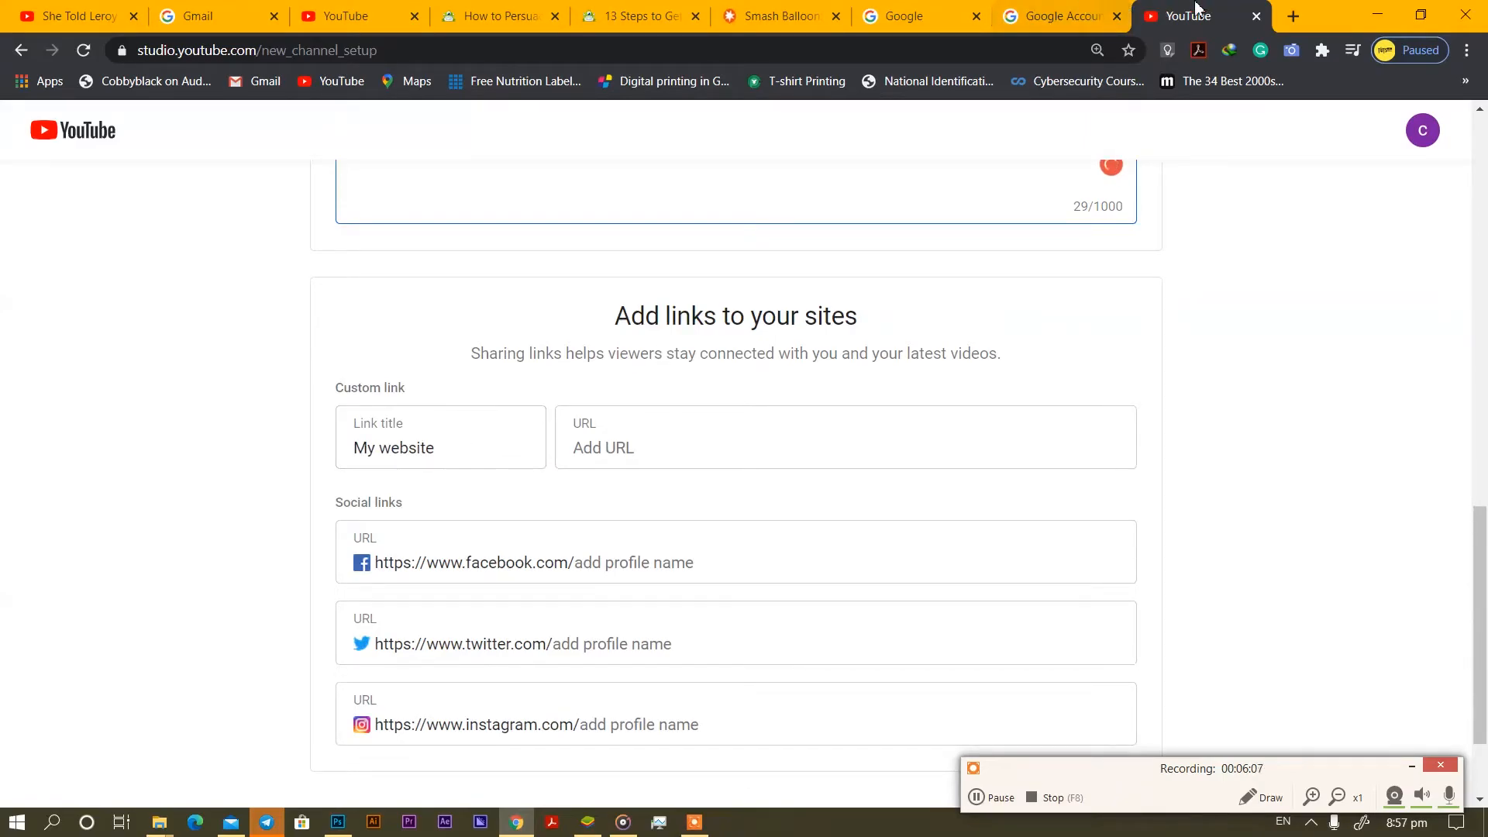
In a new tab, log in to Linktree admin with the saved login and copy the profile URL.
{"action": "left_click", "coordinate": [1293, 17]}
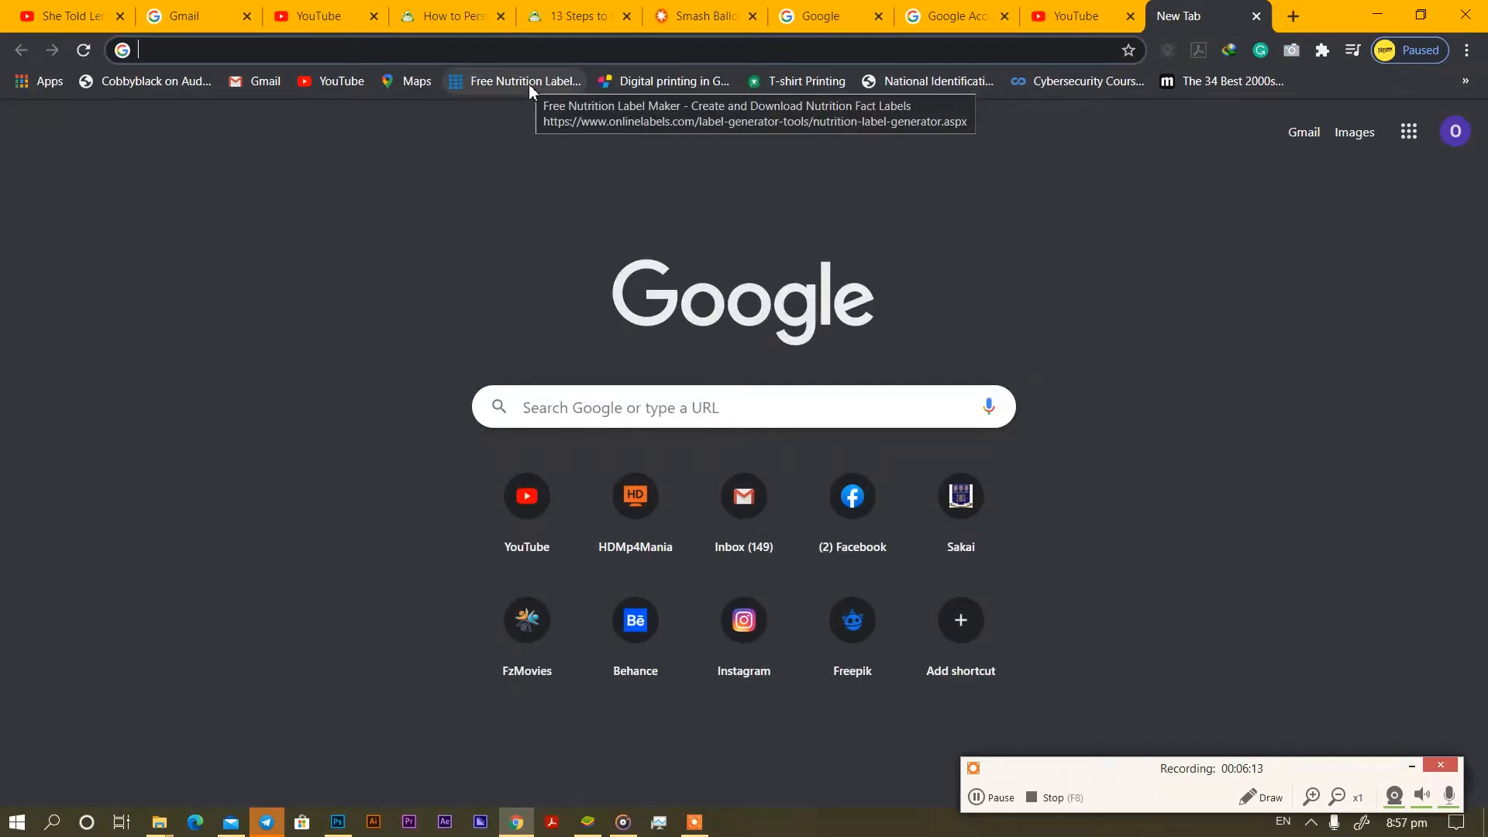
{"action": "type", "text": "lin"}
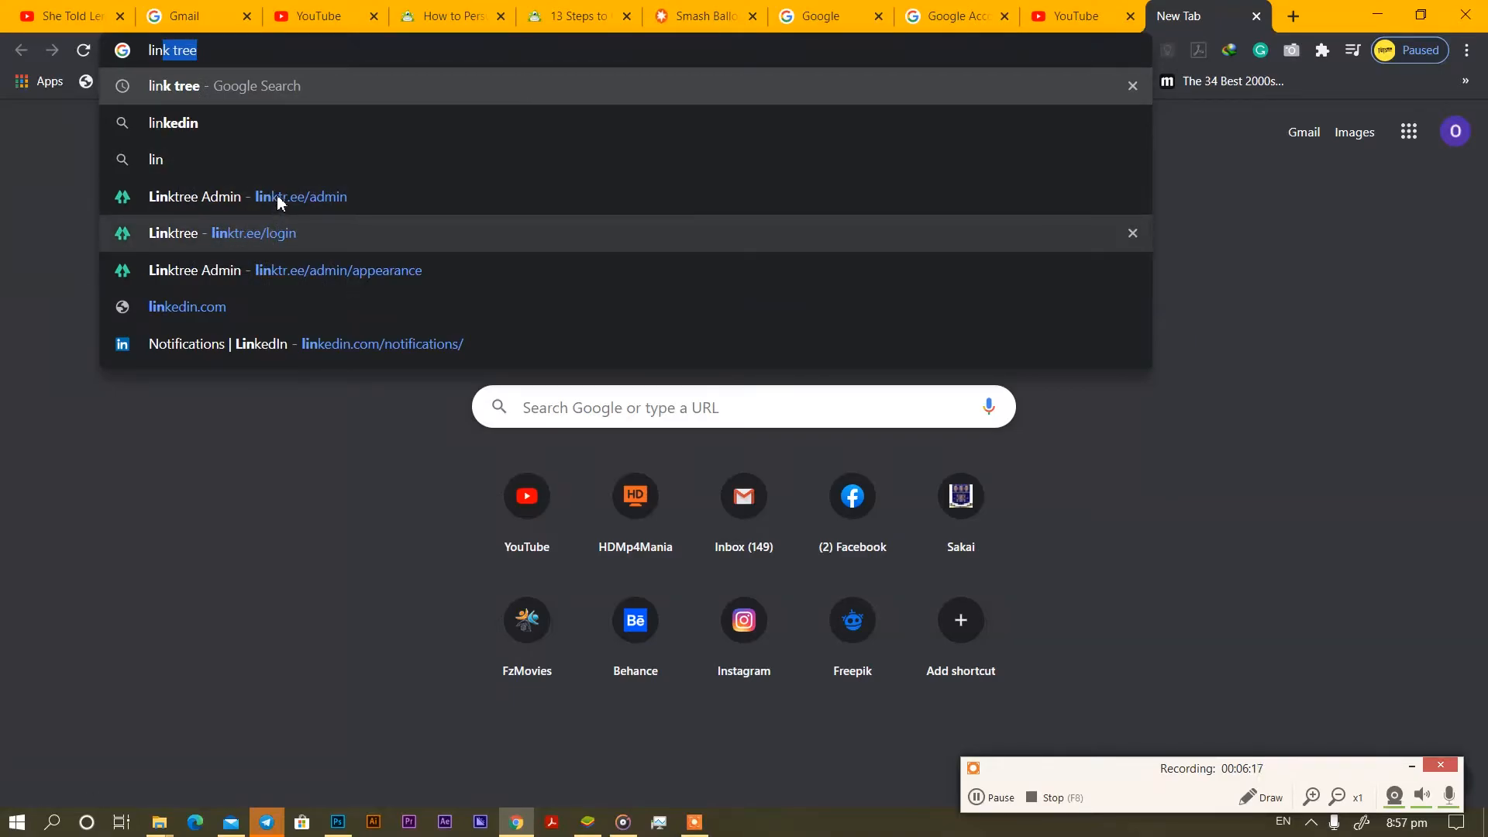
{"action": "left_click", "coordinate": [311, 190]}
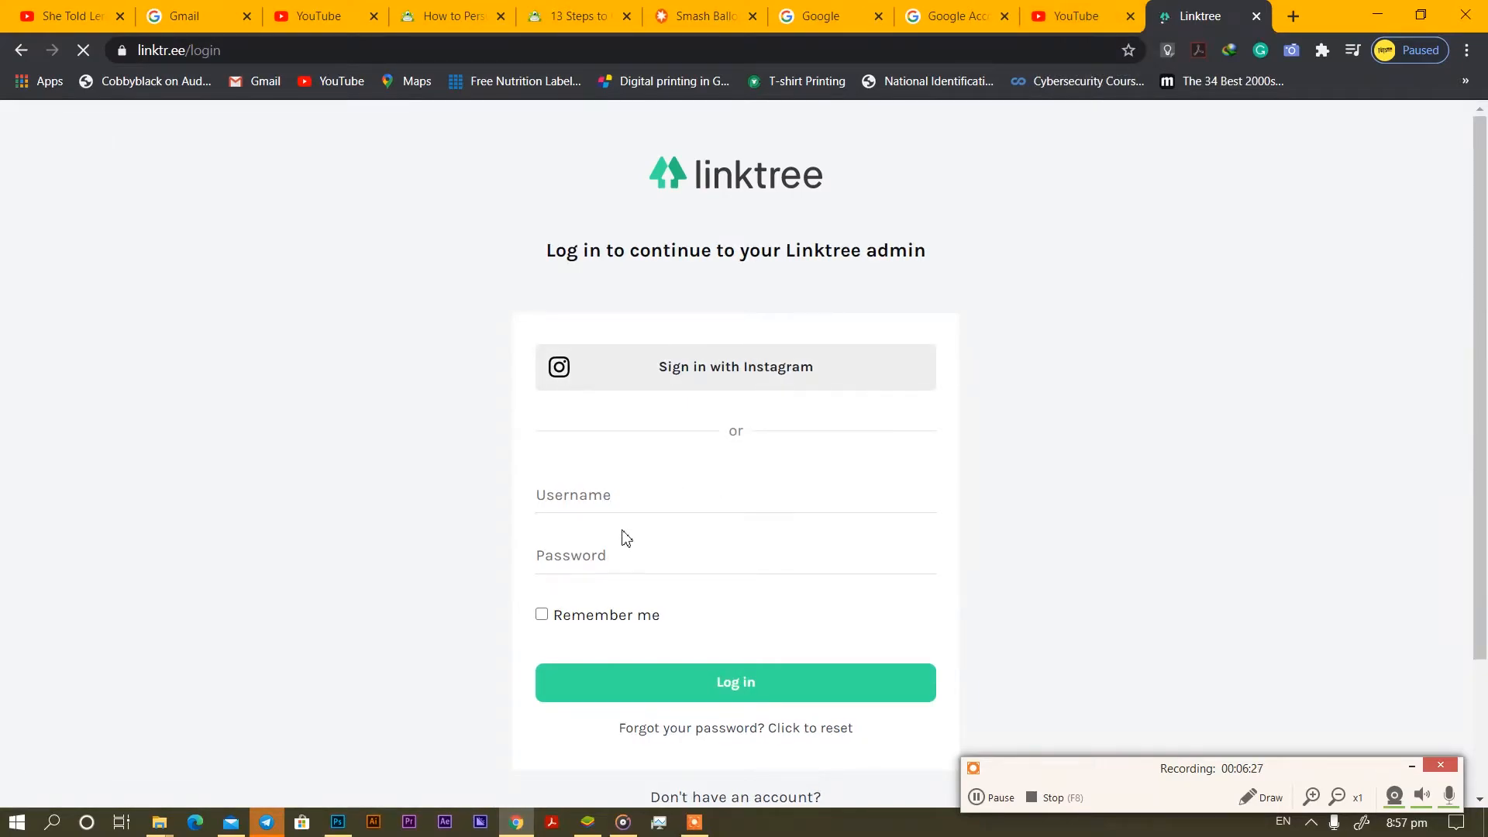
{"action": "left_click", "coordinate": [642, 494]}
{"action": "left_click", "coordinate": [640, 515]}
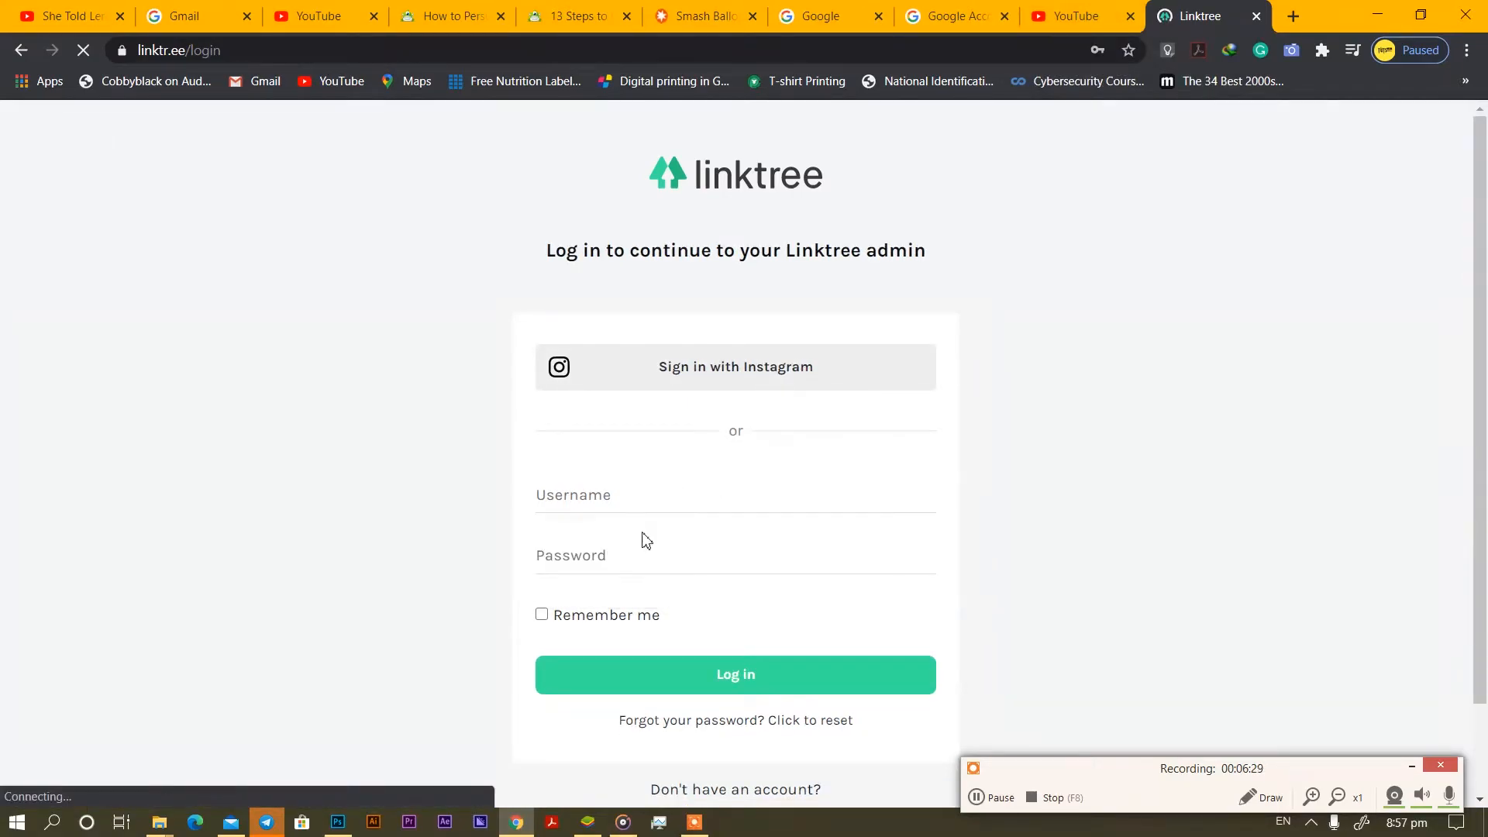
{"action": "left_click", "coordinate": [558, 617]}
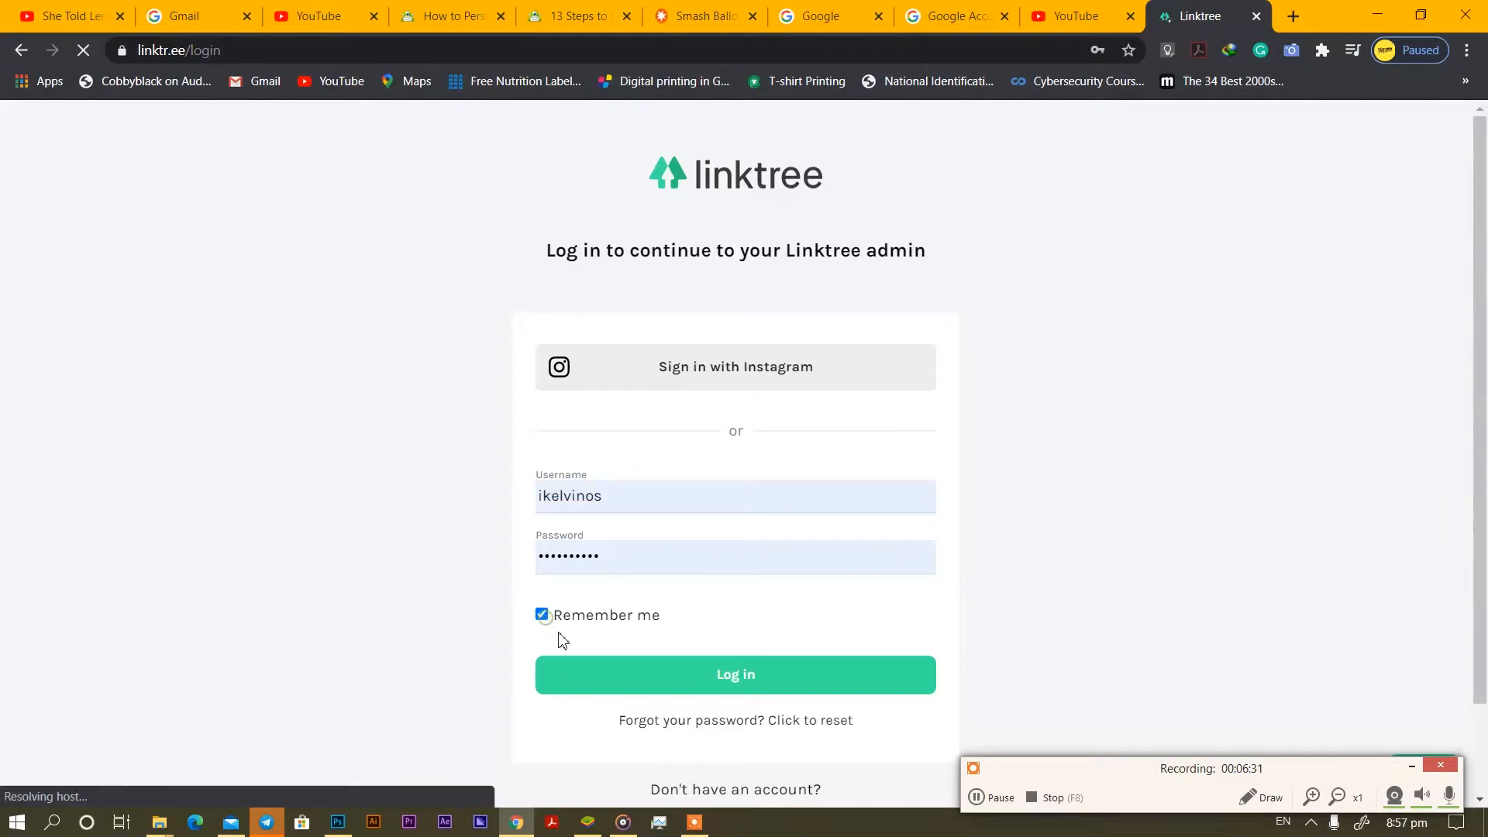
{"action": "left_click", "coordinate": [705, 688]}
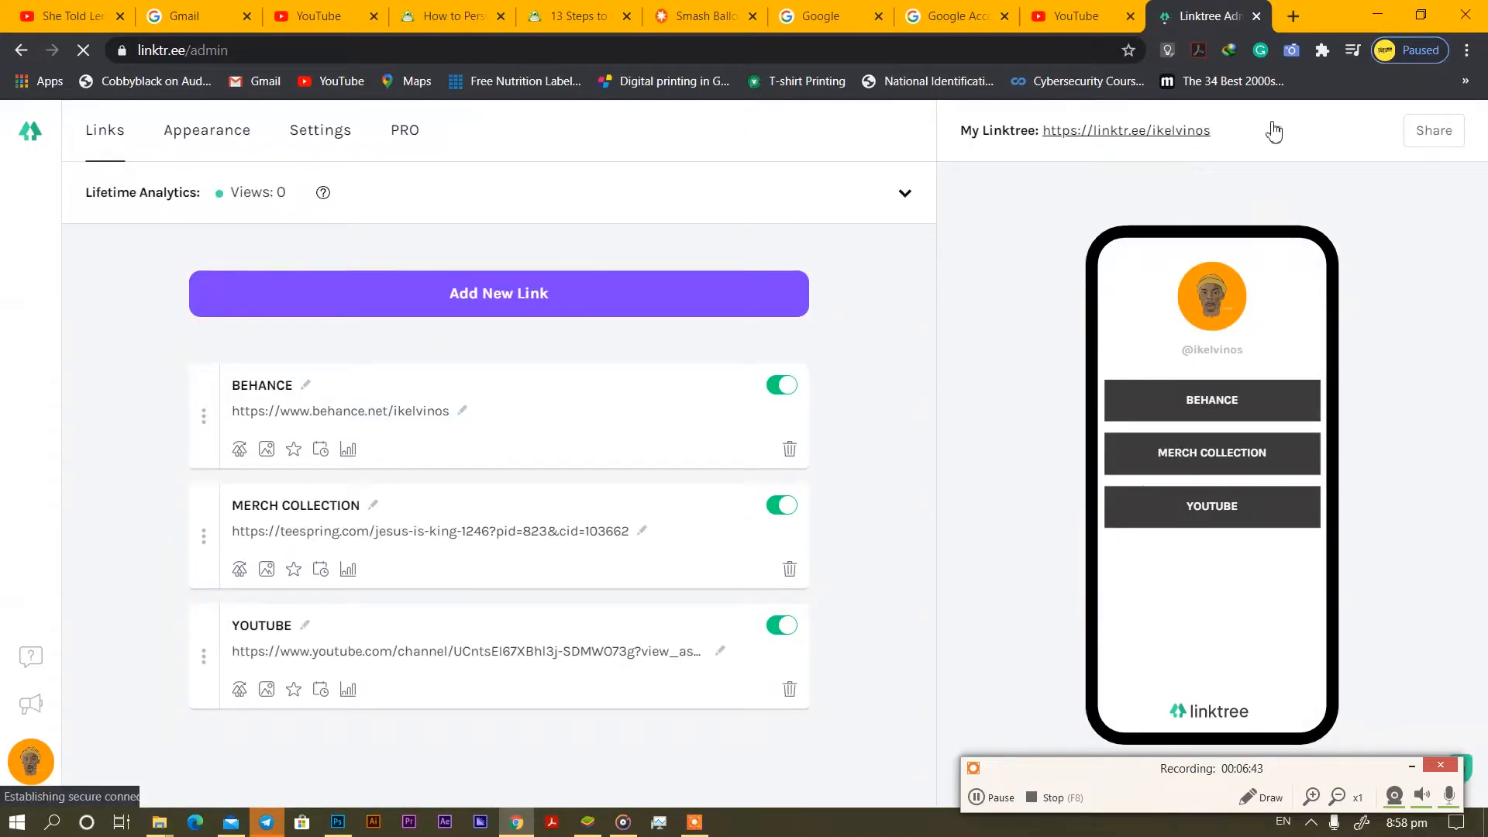
{"action": "left_click", "coordinate": [1346, 183]}
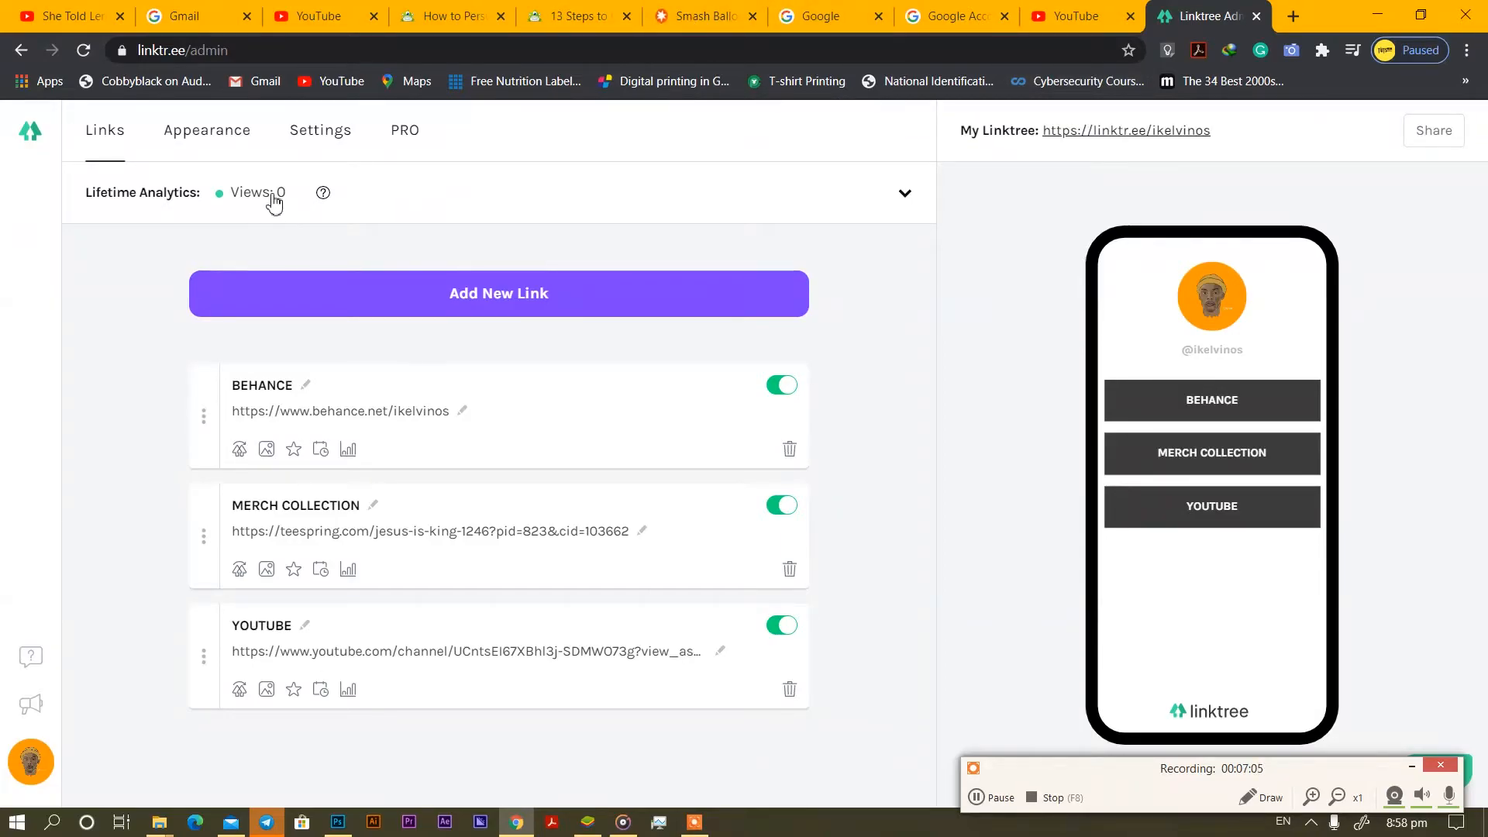
Add a custom link titled 'link tree' using the pasted Linktree URL, then begin entering the Instagram handle.
{"action": "left_click", "coordinate": [1076, 18]}
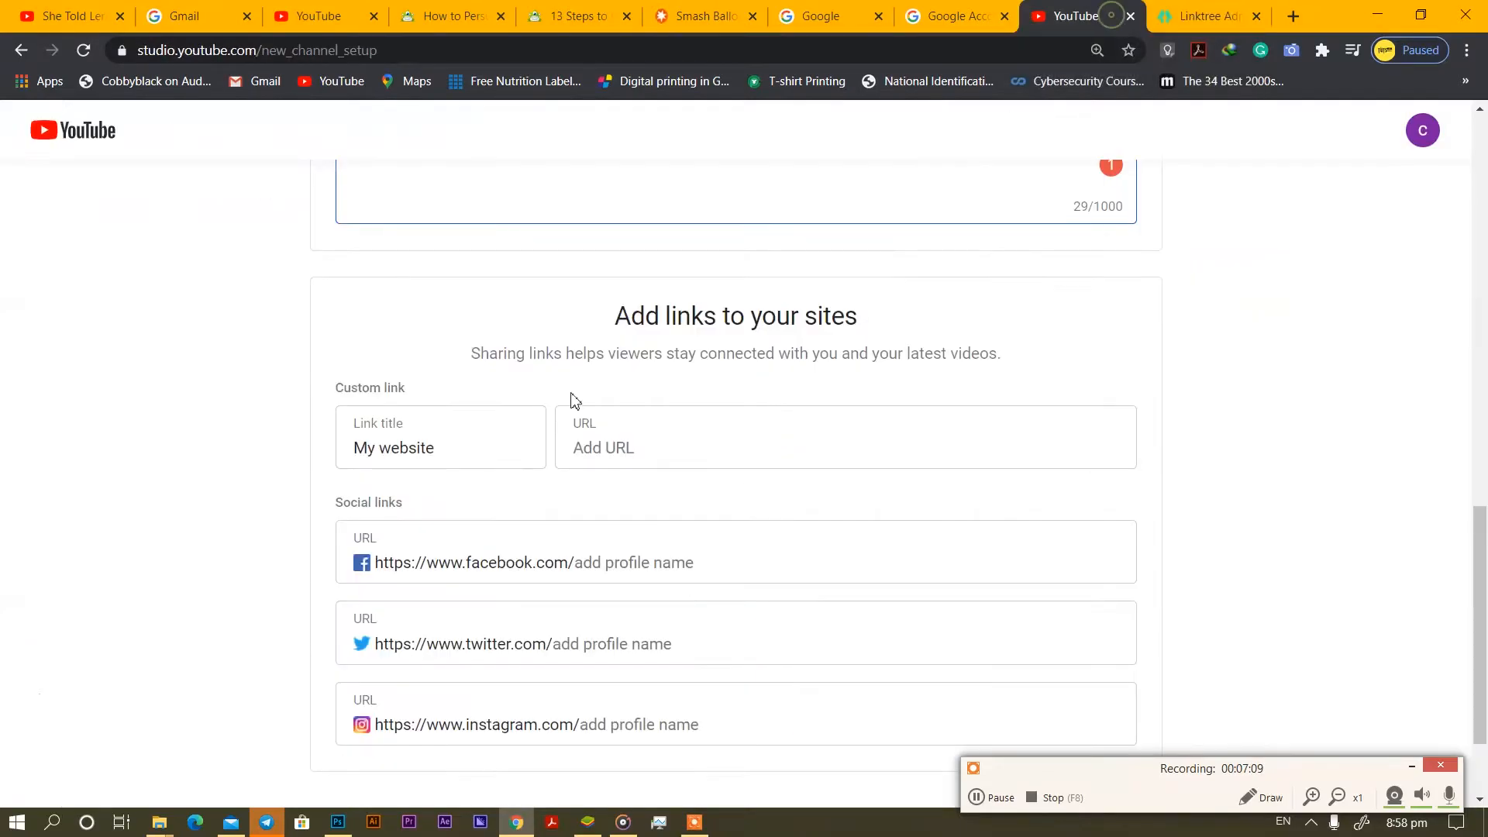
{"action": "left_click", "coordinate": [429, 448]}
{"action": "left_click", "coordinate": [607, 445]}
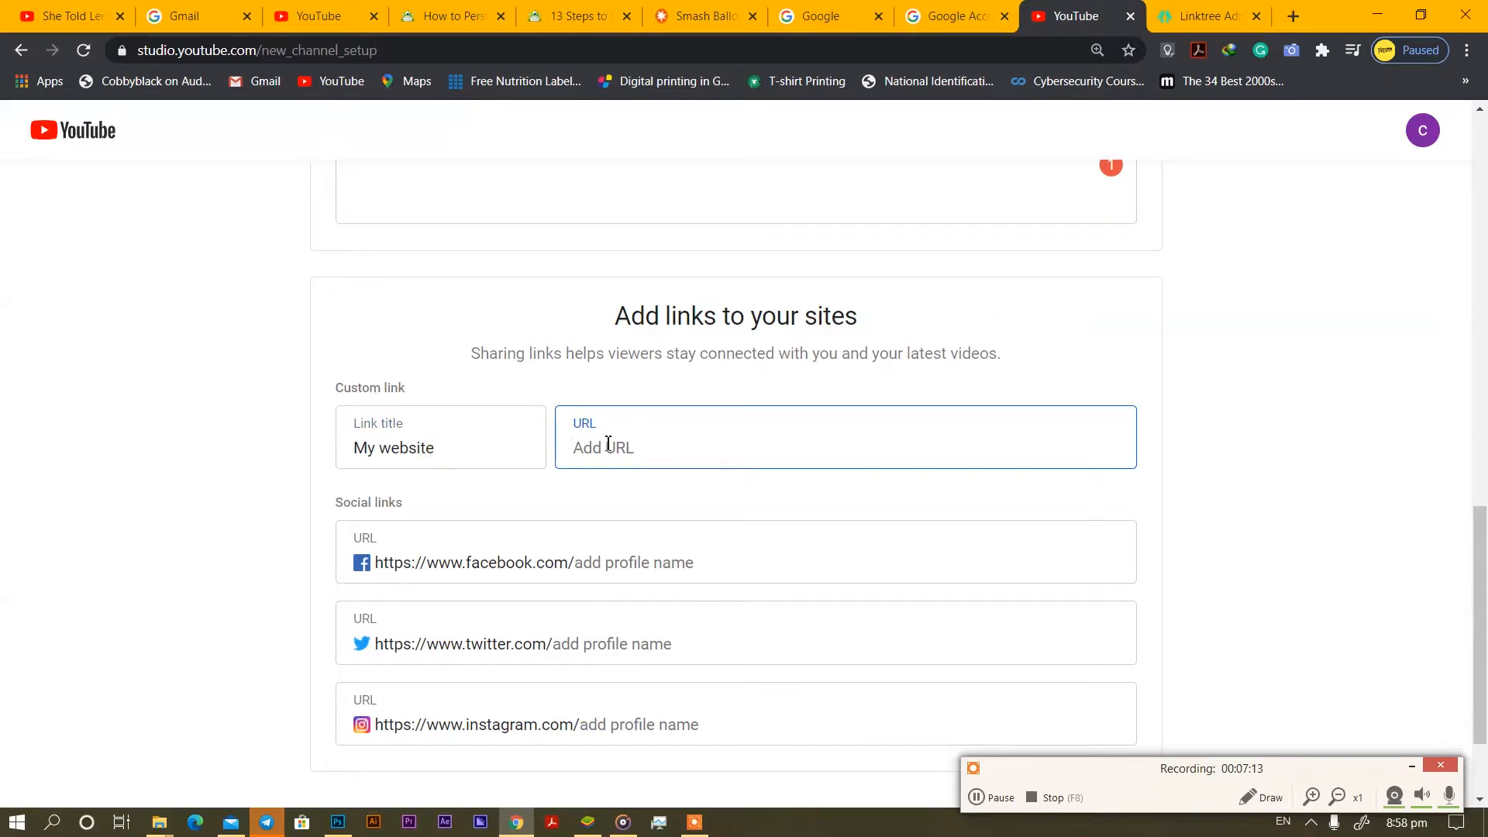
{"action": "key", "text": "ctrl+v"}
{"action": "left_click_drag", "start_coordinate": [478, 462], "coordinate": [253, 462]}
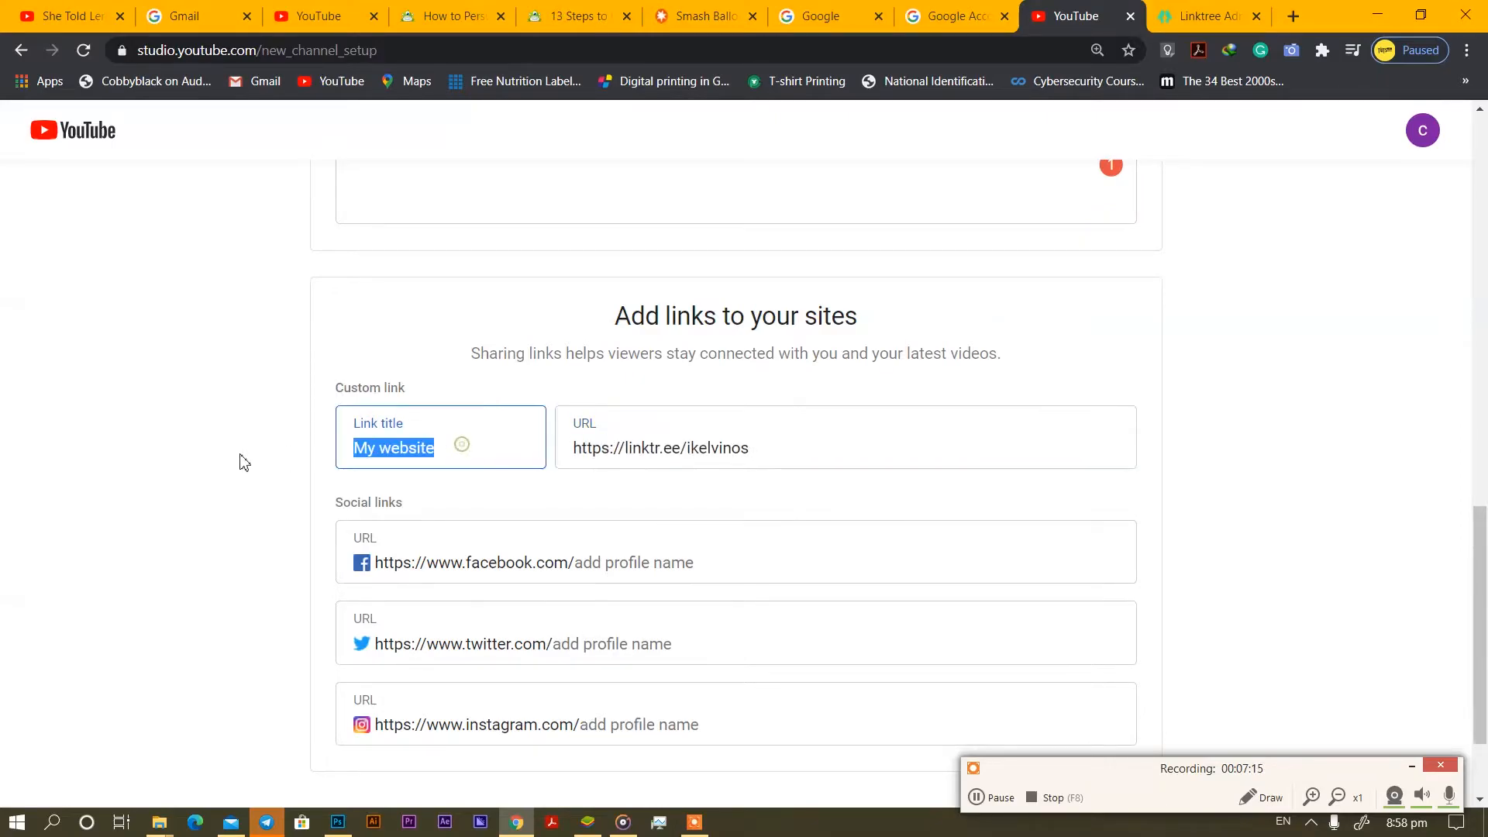
{"action": "type", "text": "link tree"}
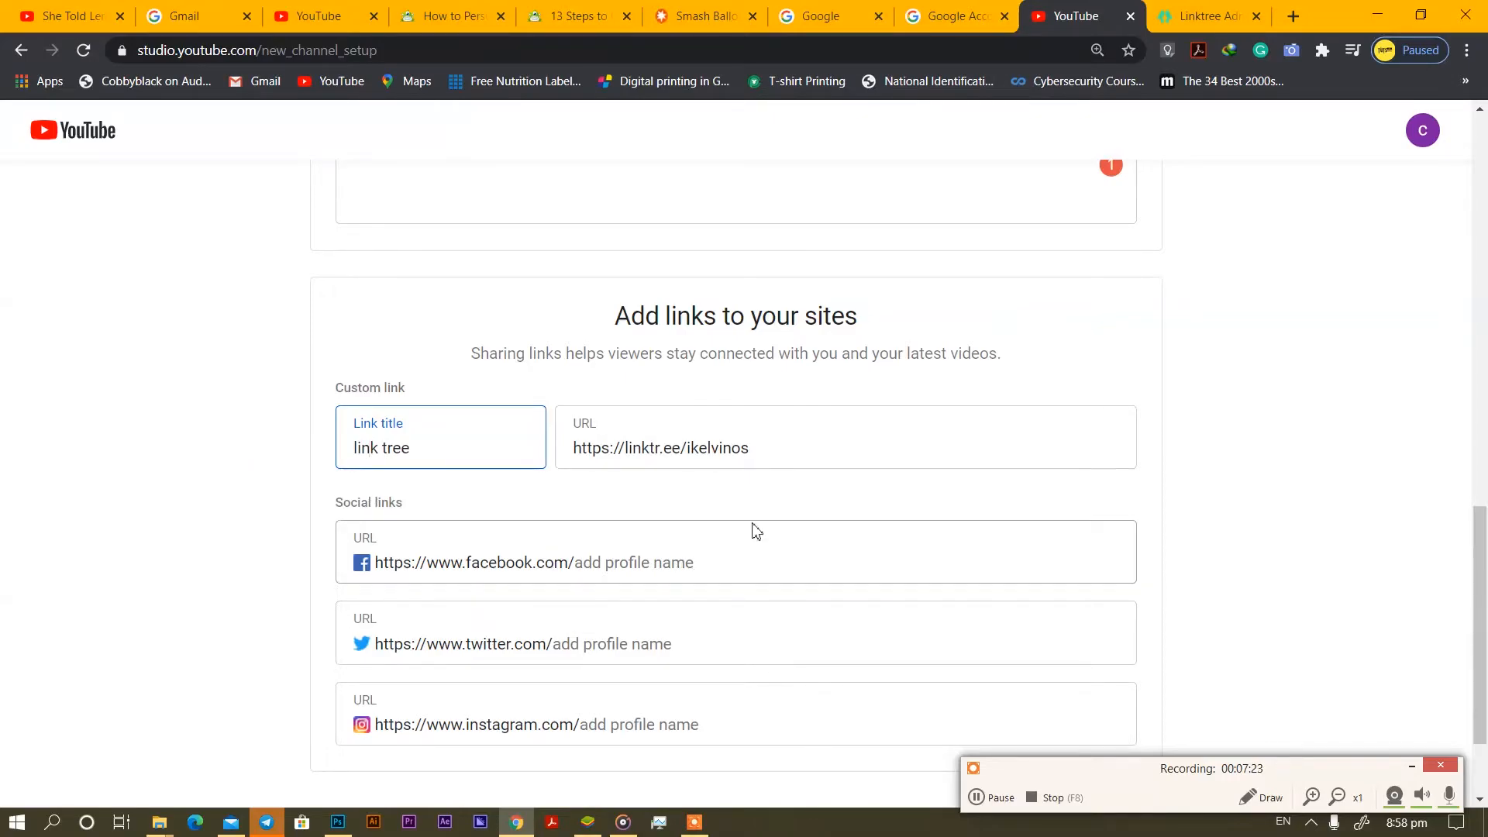
{"action": "scroll", "coordinate": [755, 531], "scroll_direction": "down", "scroll_amount": 2}
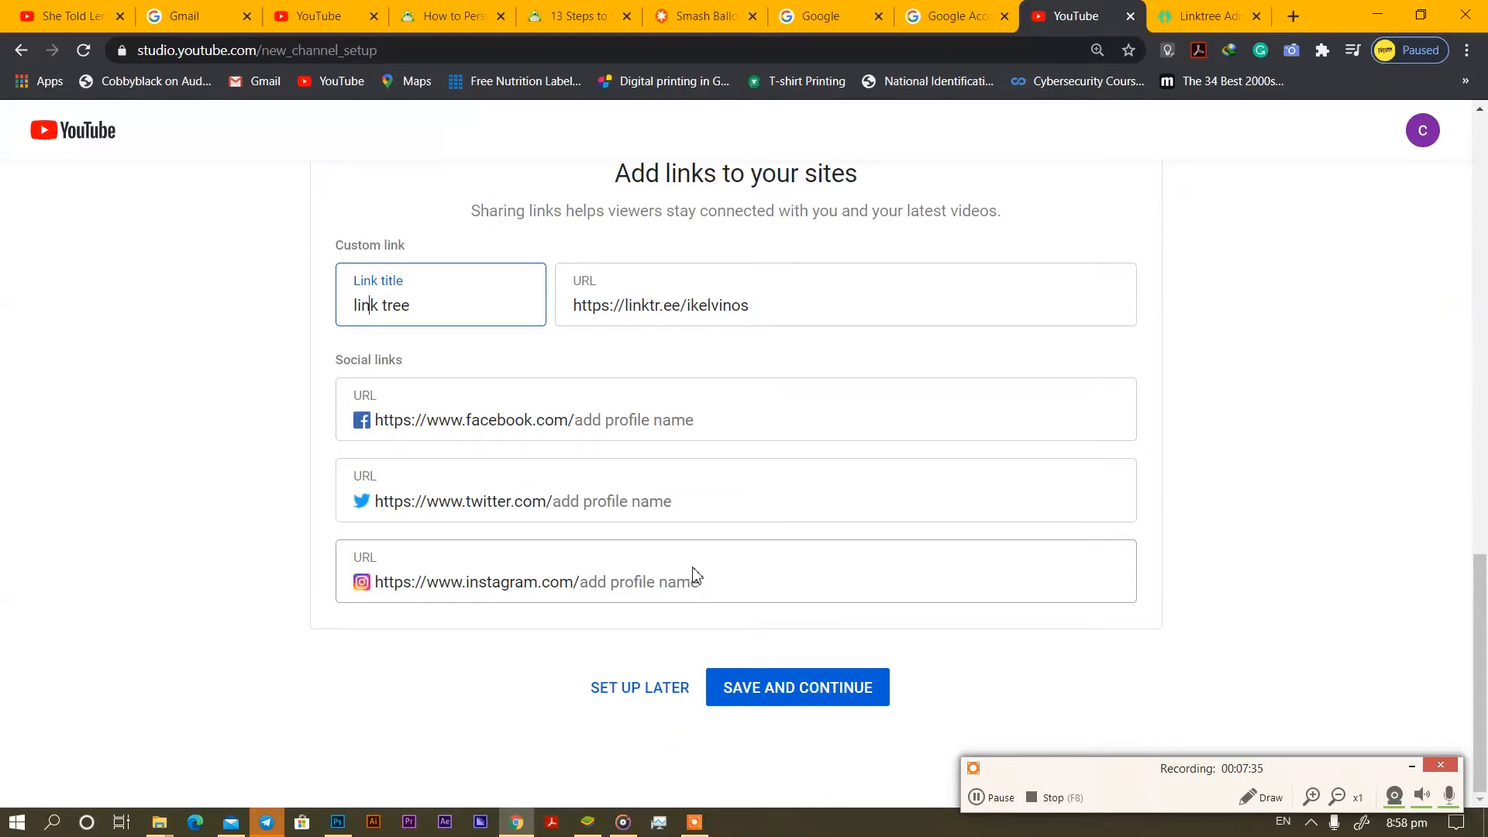
{"action": "left_click", "coordinate": [715, 590]}
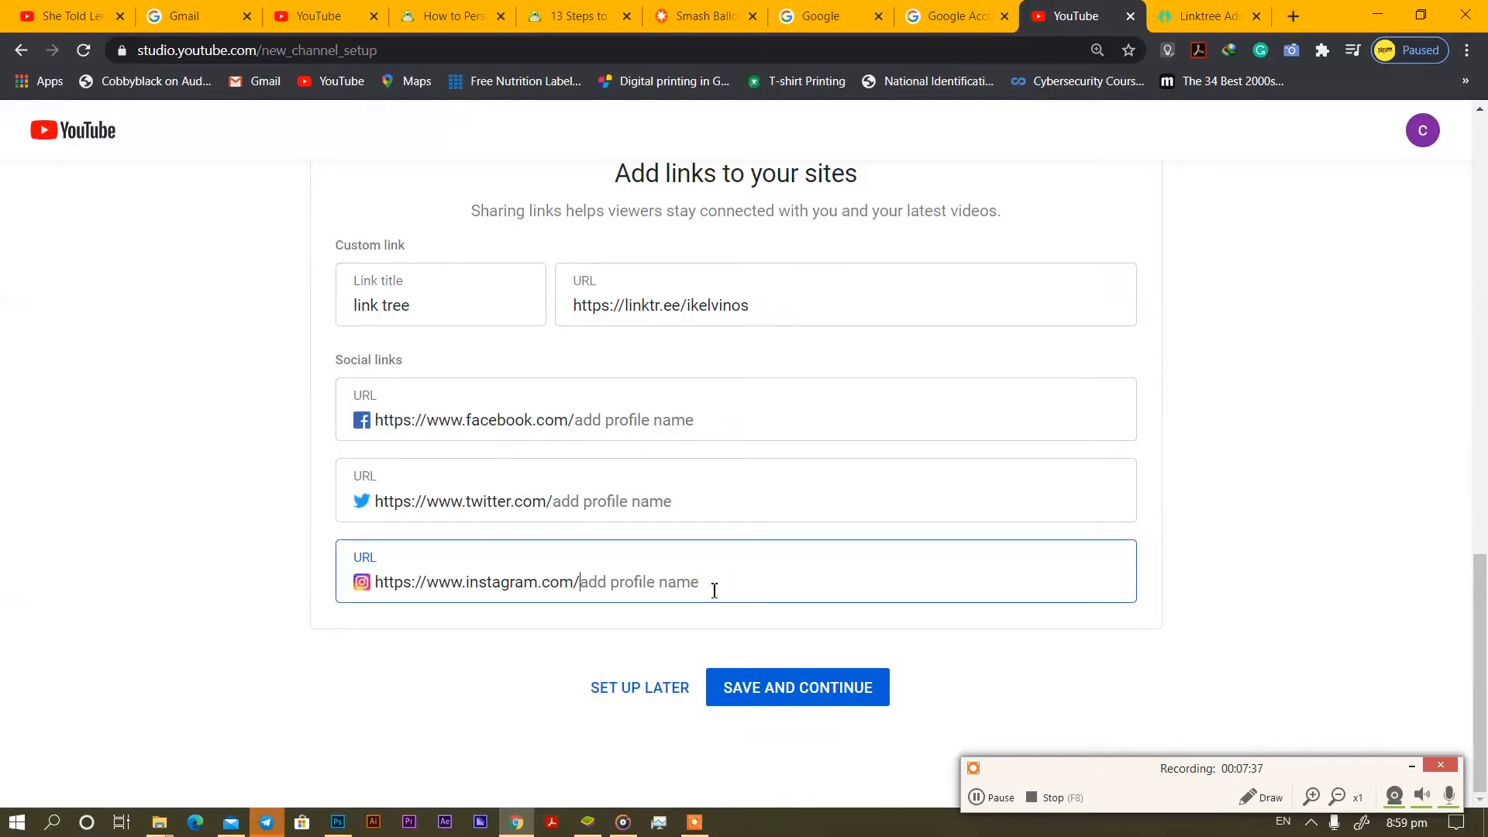
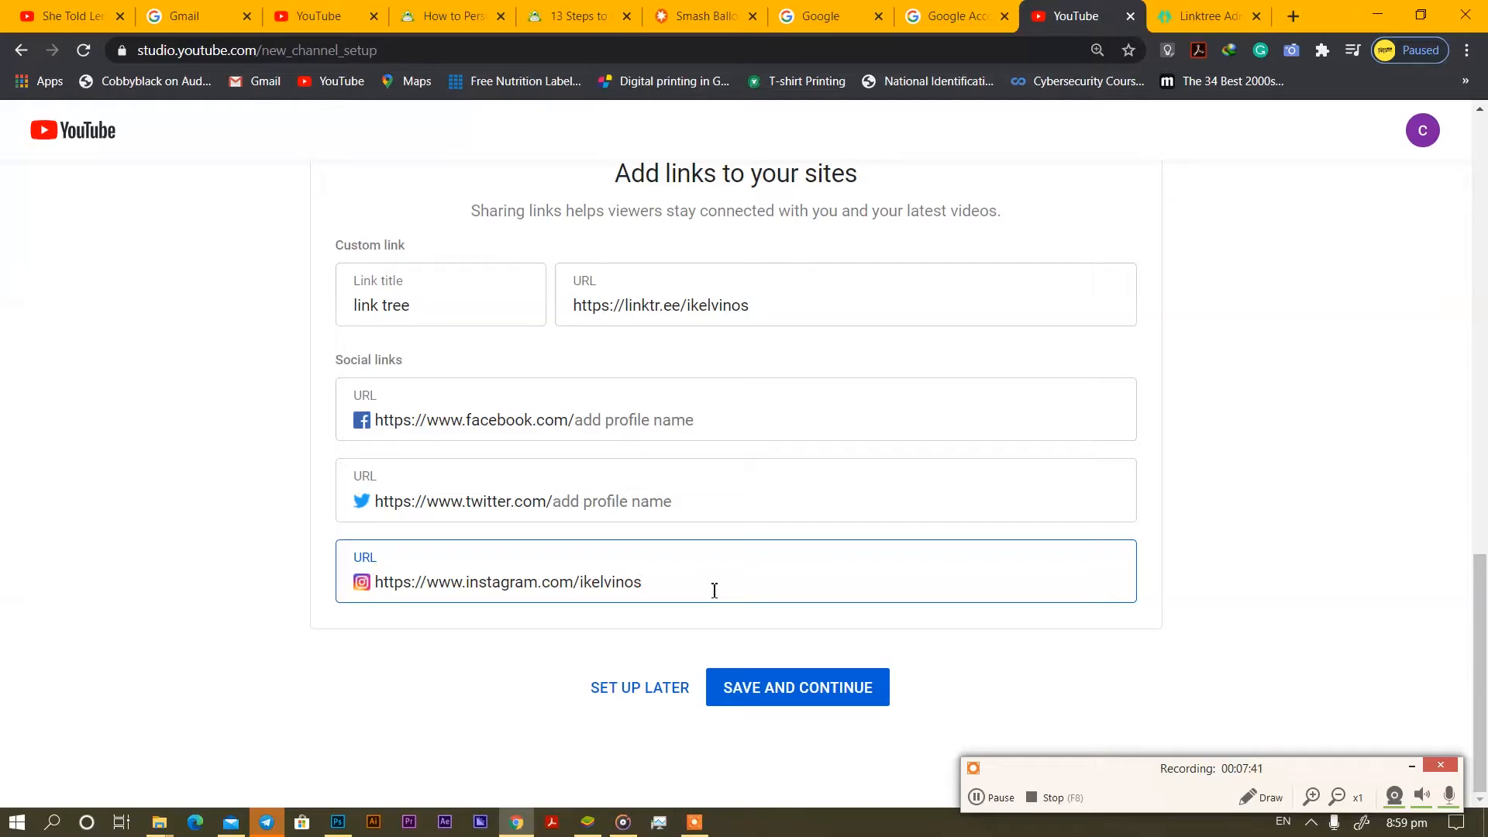
Save the channel setup, dismiss the tips, and open the catmagic Channel dashboard in YouTube Studio.
{"action": "left_click", "coordinate": [855, 696]}
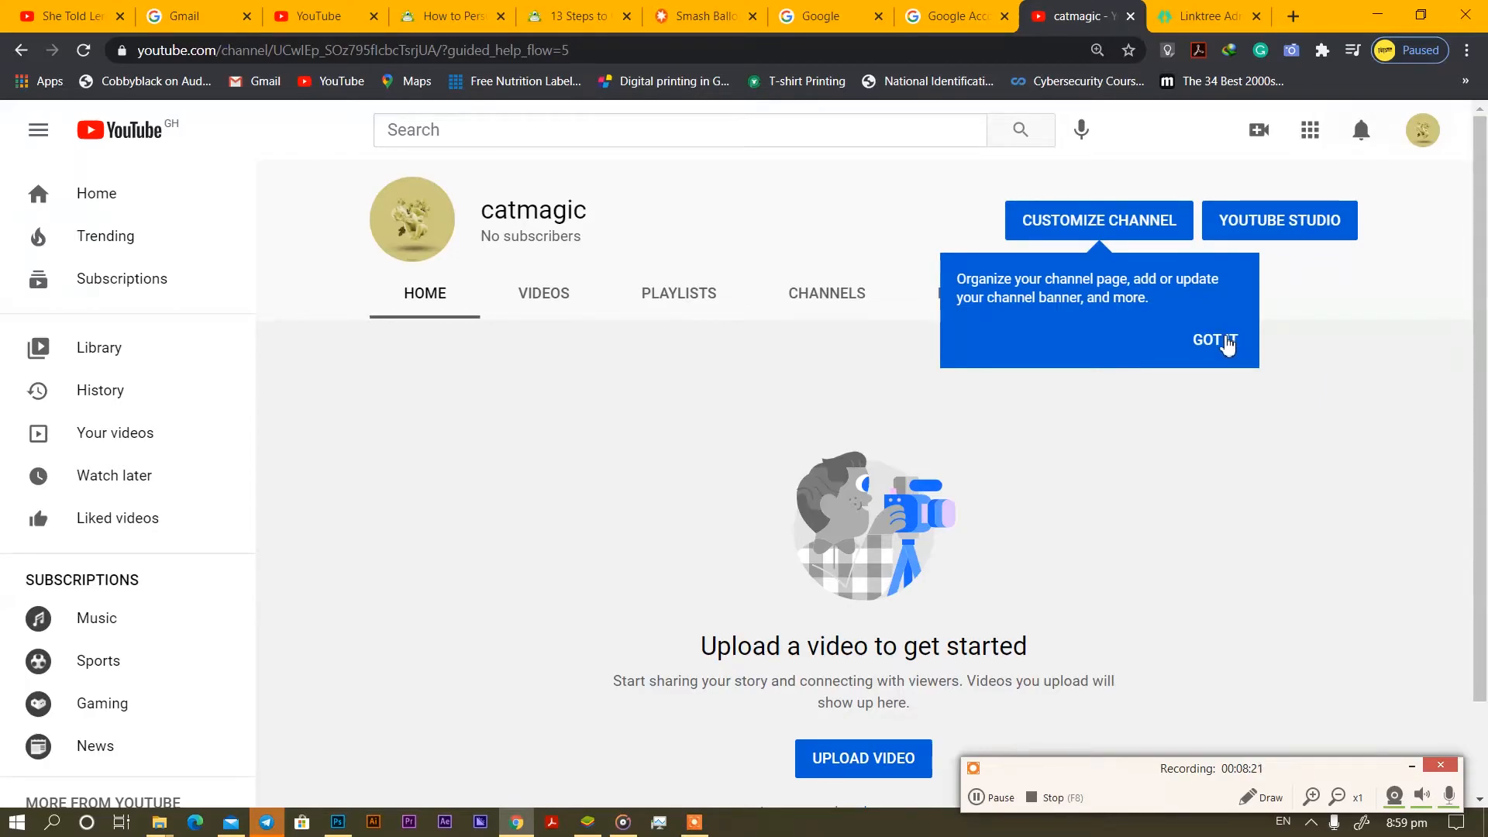
{"action": "left_click", "coordinate": [1228, 346]}
{"action": "left_click", "coordinate": [1325, 219]}
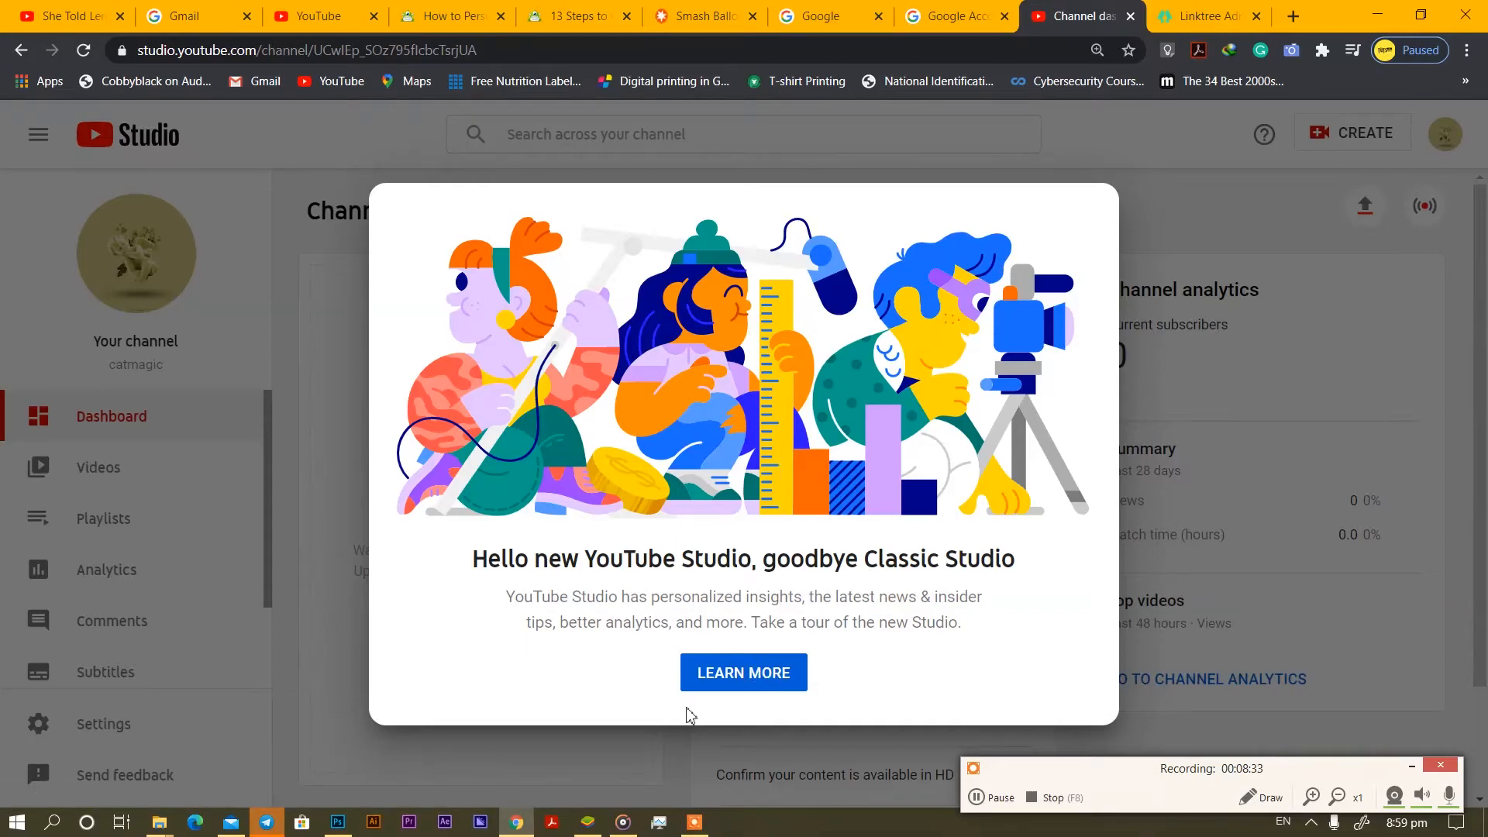
{"action": "left_click", "coordinate": [766, 744]}
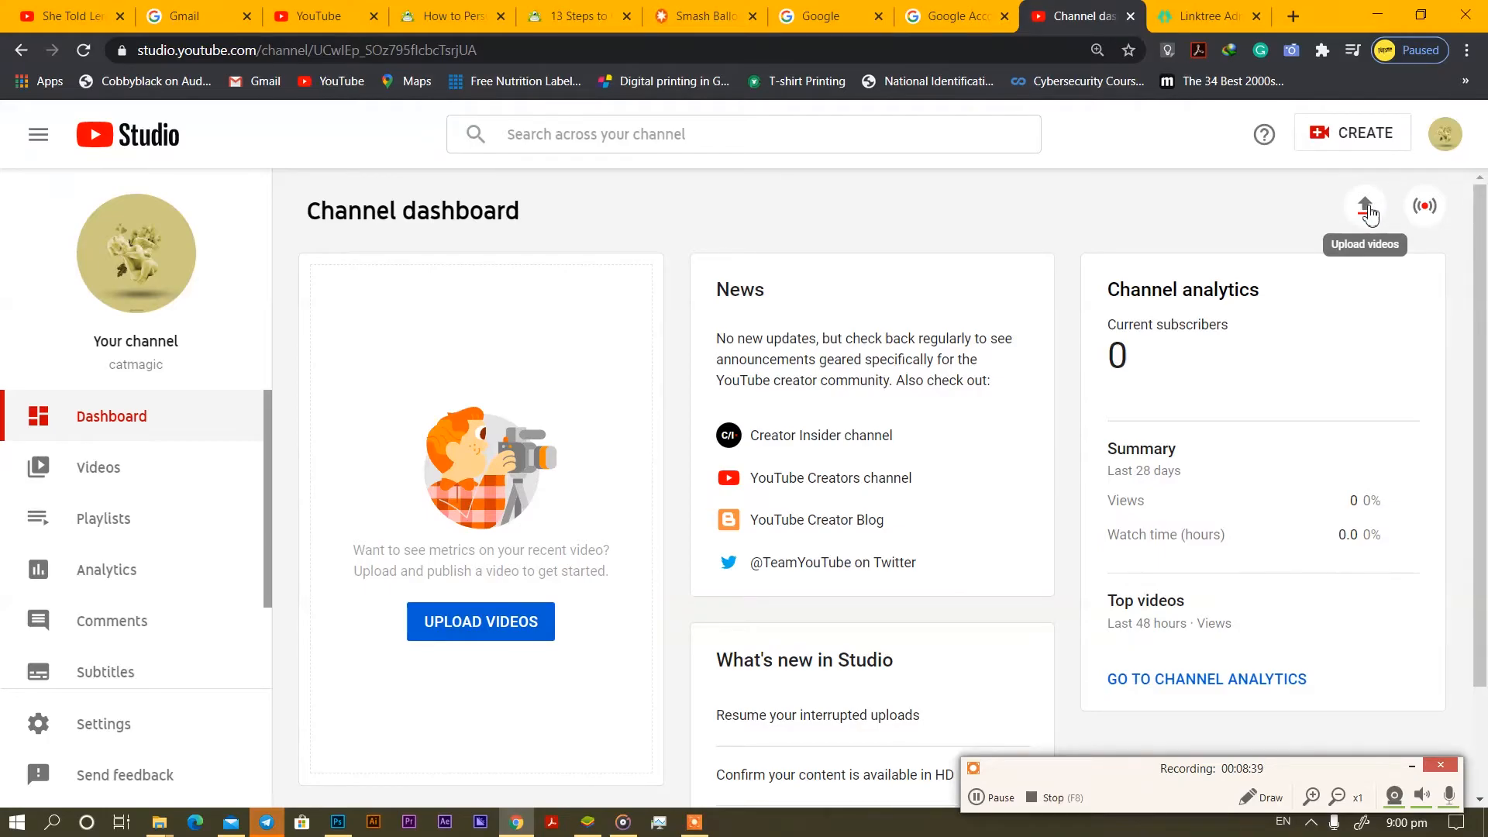
Upload the GOD video file from the Desktop folder so its Details step opens.
{"action": "left_click", "coordinate": [1367, 210]}
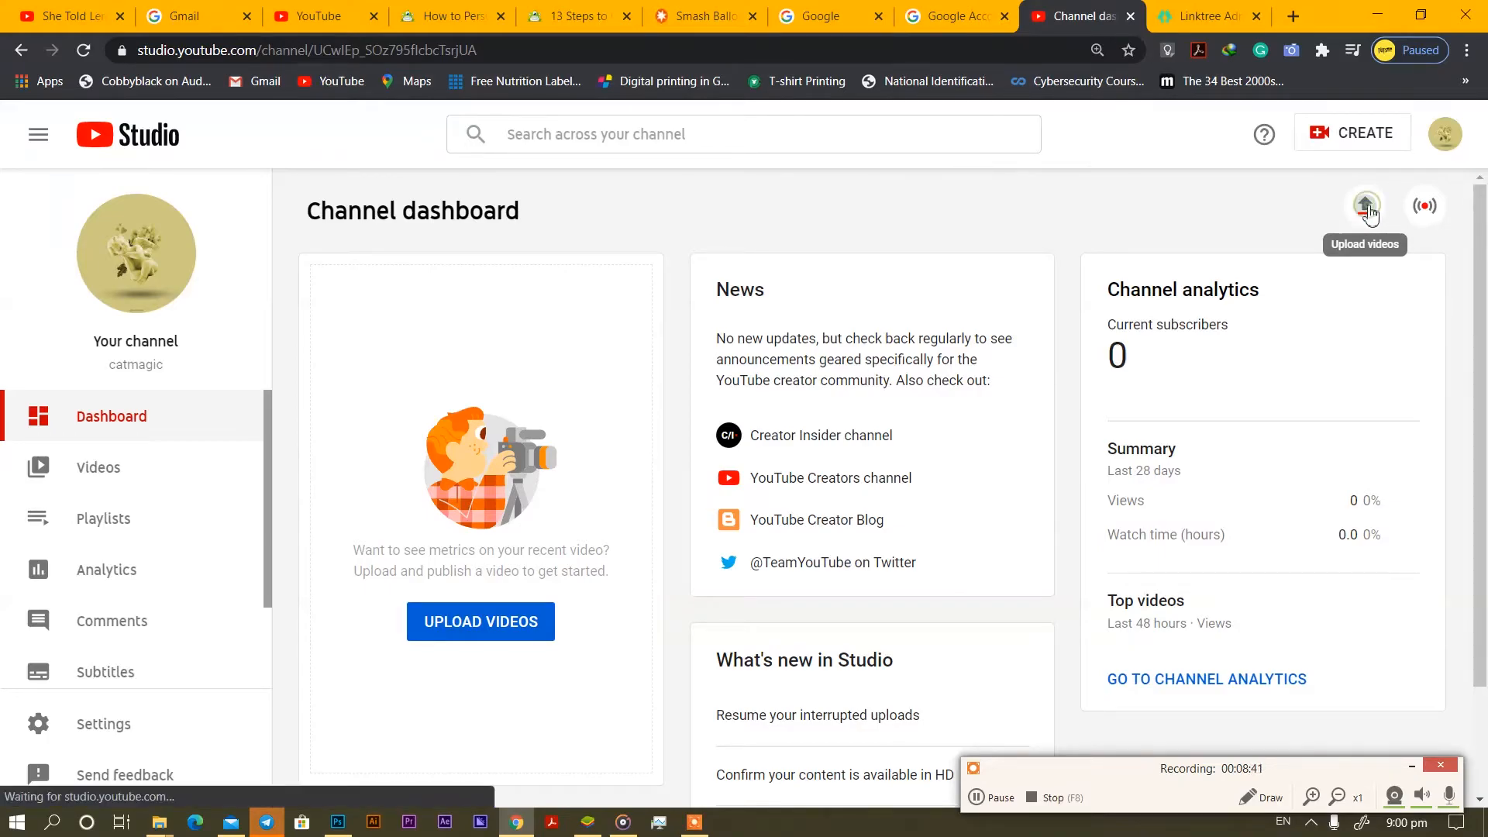
{"action": "left_click", "coordinate": [764, 596]}
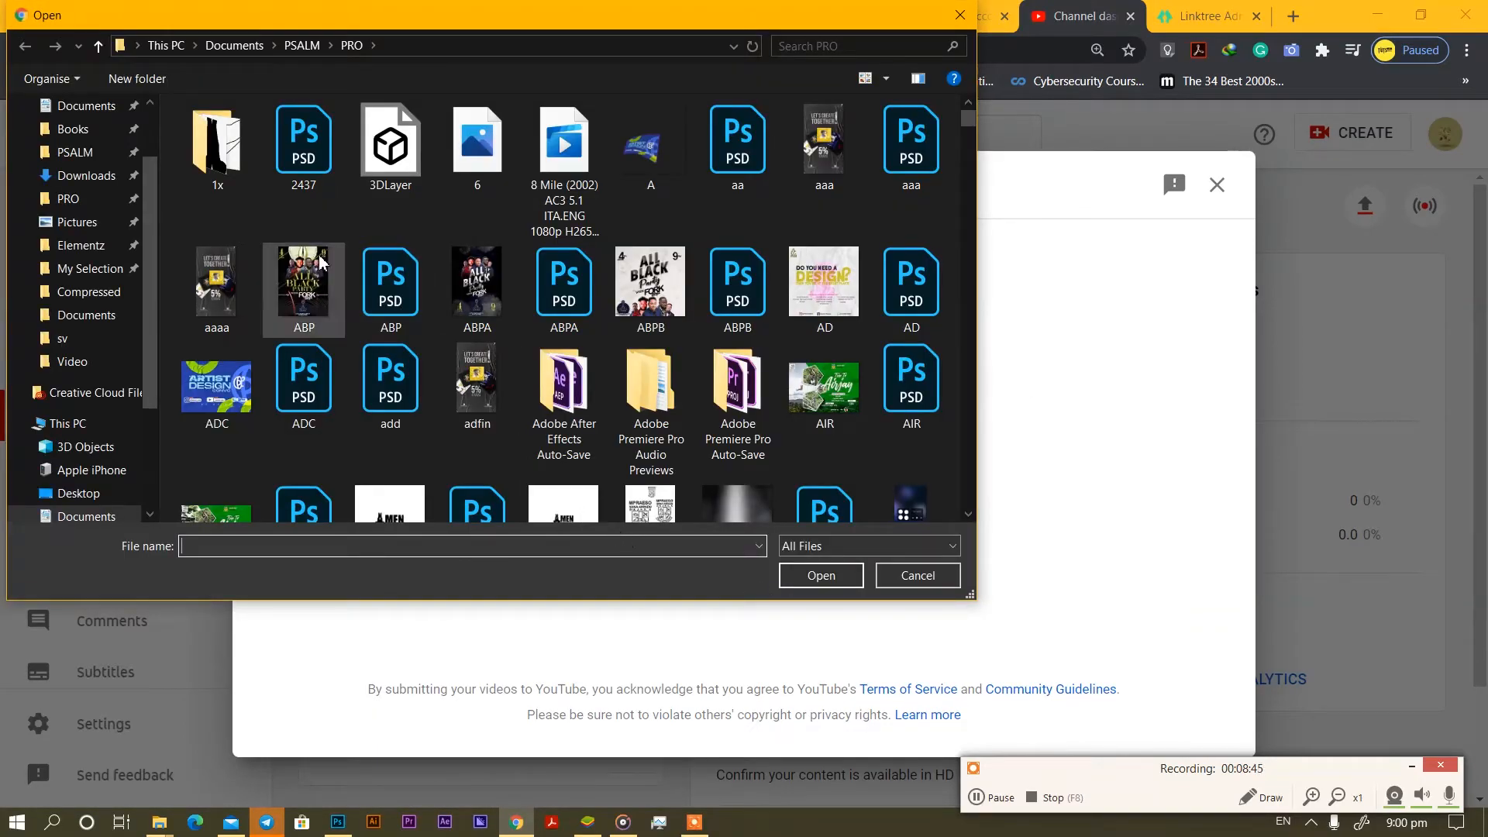
{"action": "left_click", "coordinate": [93, 154]}
{"action": "scroll", "coordinate": [93, 153], "scroll_direction": "up", "scroll_amount": 2}
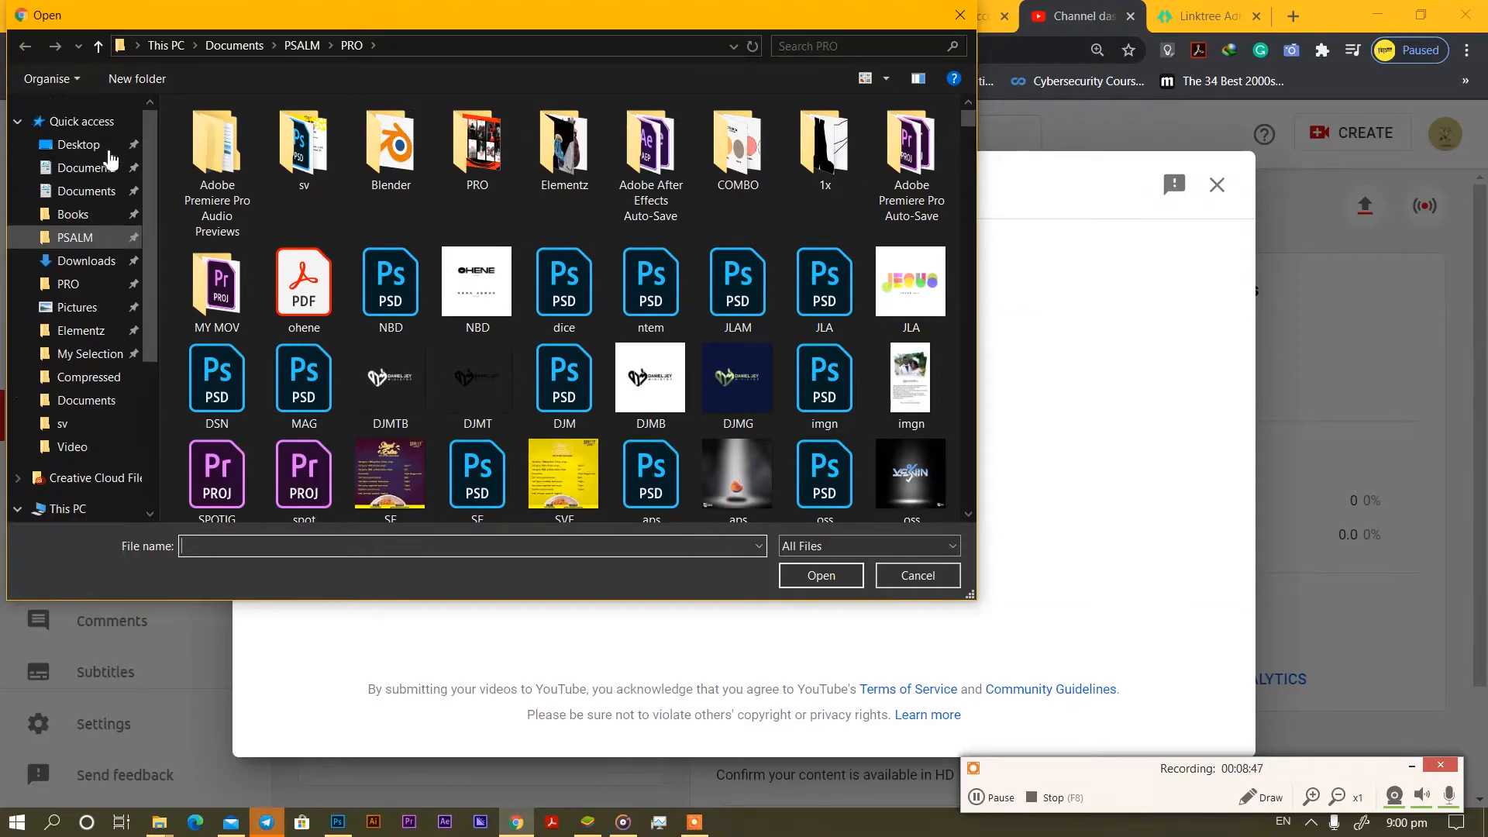
{"action": "left_click", "coordinate": [104, 148]}
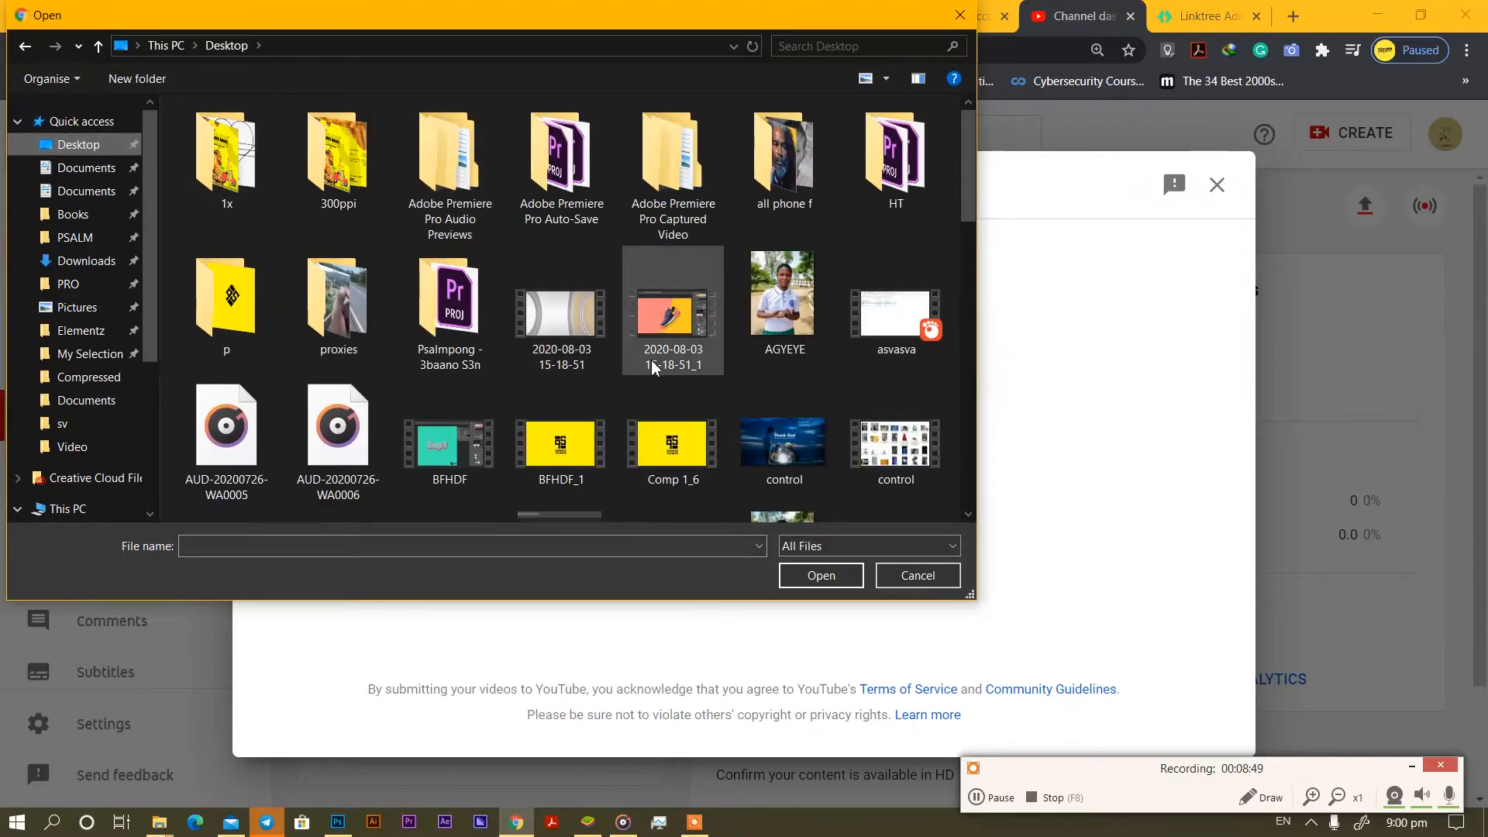
{"action": "scroll", "coordinate": [673, 376], "scroll_direction": "down", "scroll_amount": 5}
{"action": "scroll", "coordinate": [675, 378], "scroll_direction": "up", "scroll_amount": 2}
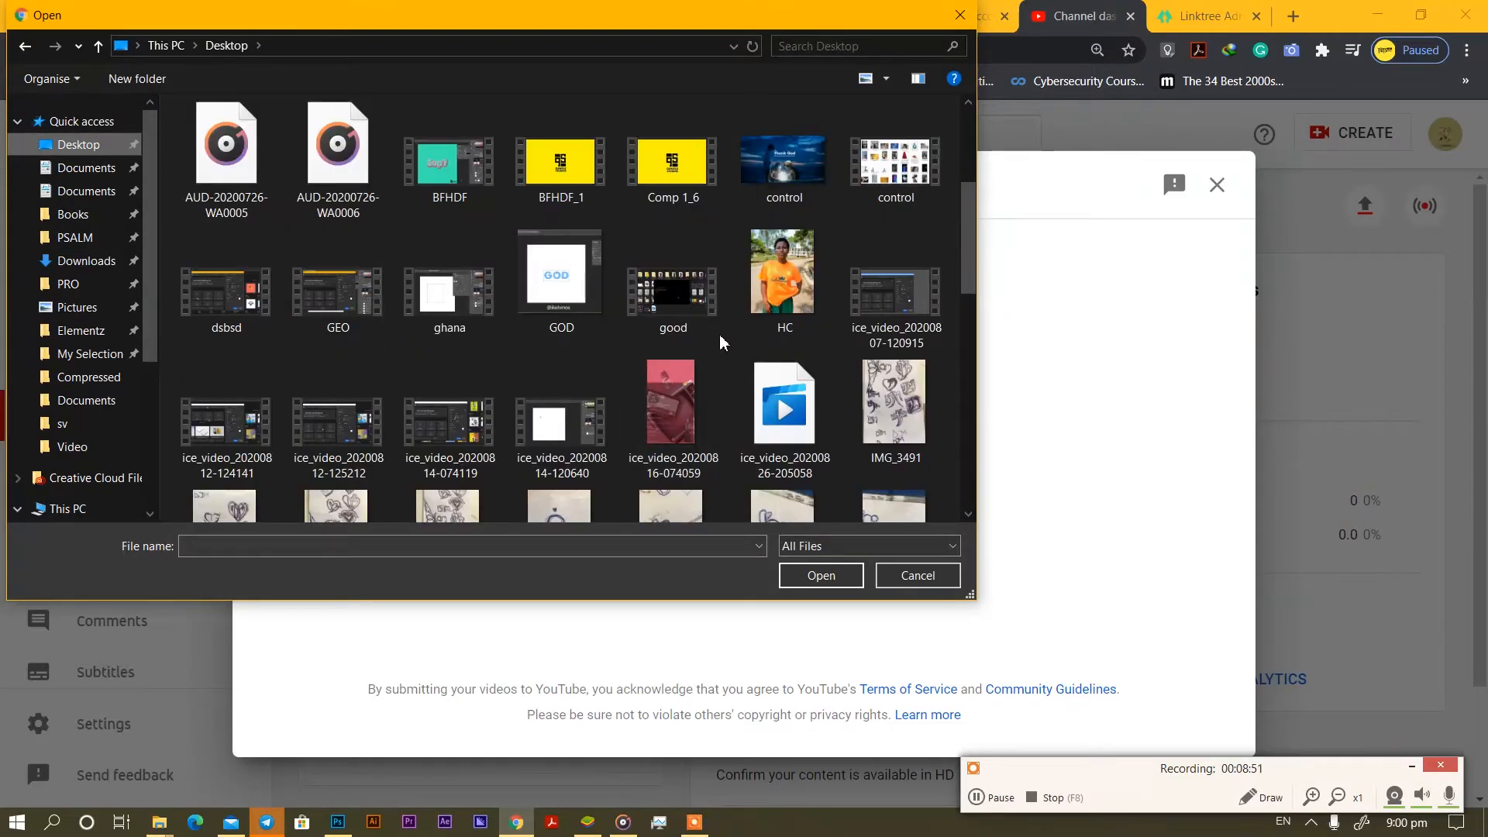
{"action": "left_click", "coordinate": [548, 289]}
{"action": "left_click", "coordinate": [843, 572]}
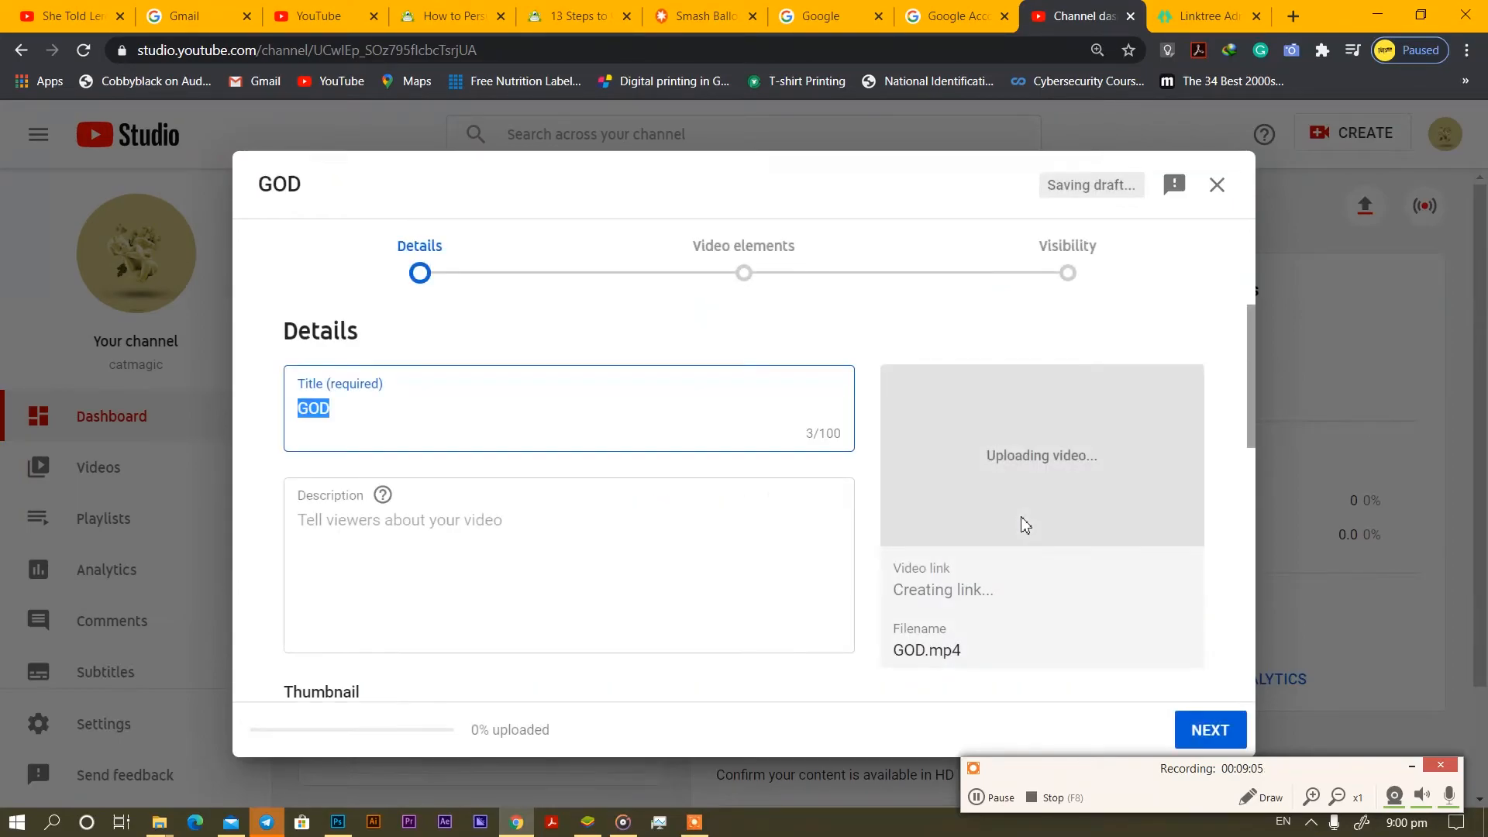
Replace the 'GOD' title with 'PHOTOSHOP TEXT EFFECT'.
{"action": "left_click", "coordinate": [398, 403]}
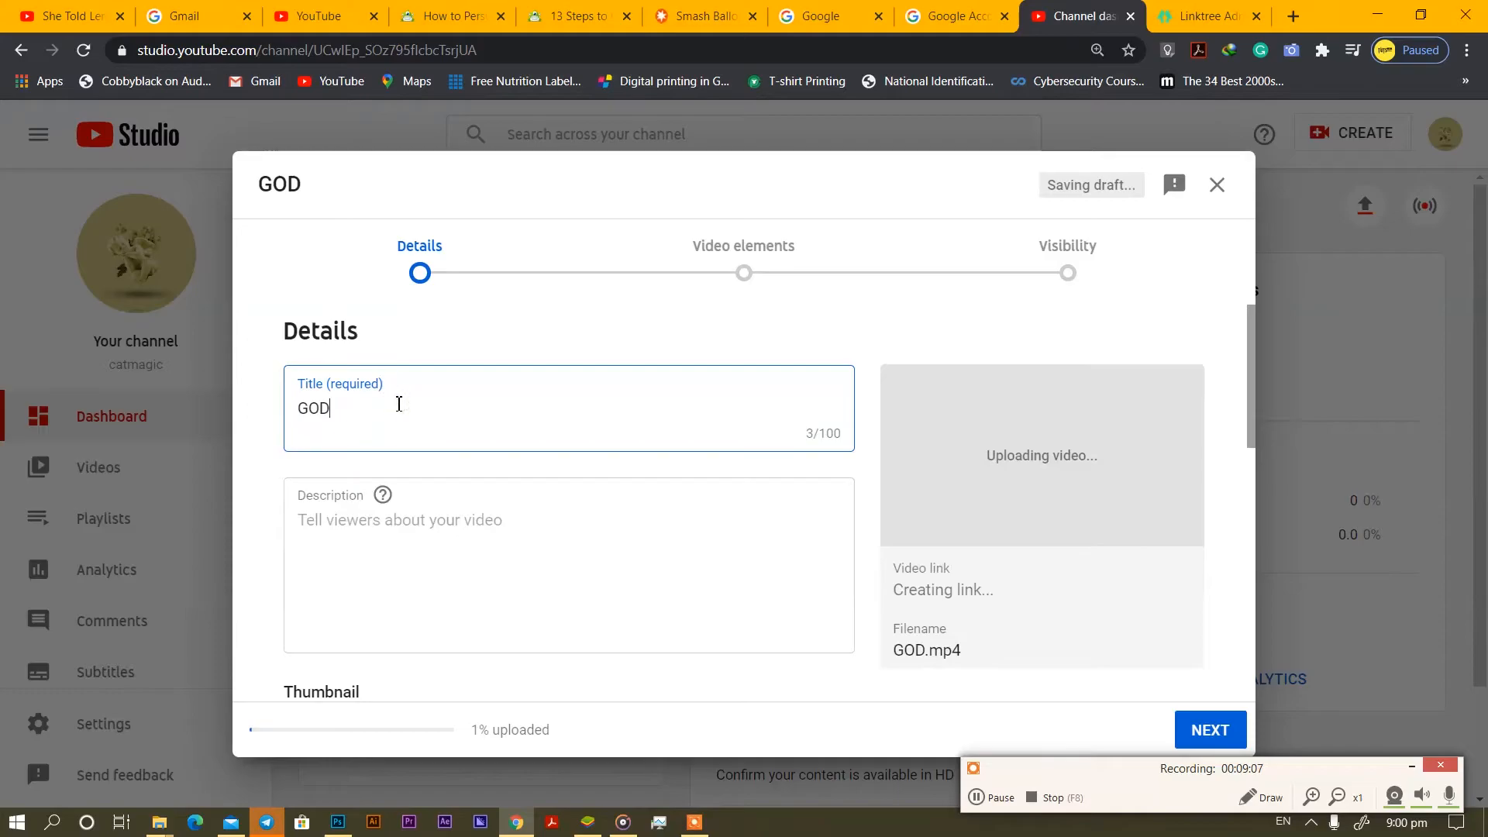
{"action": "key", "text": "BackSpace"}
{"action": "key", "text": "BackSpace"}
{"action": "key", "text": "BackSpace"}
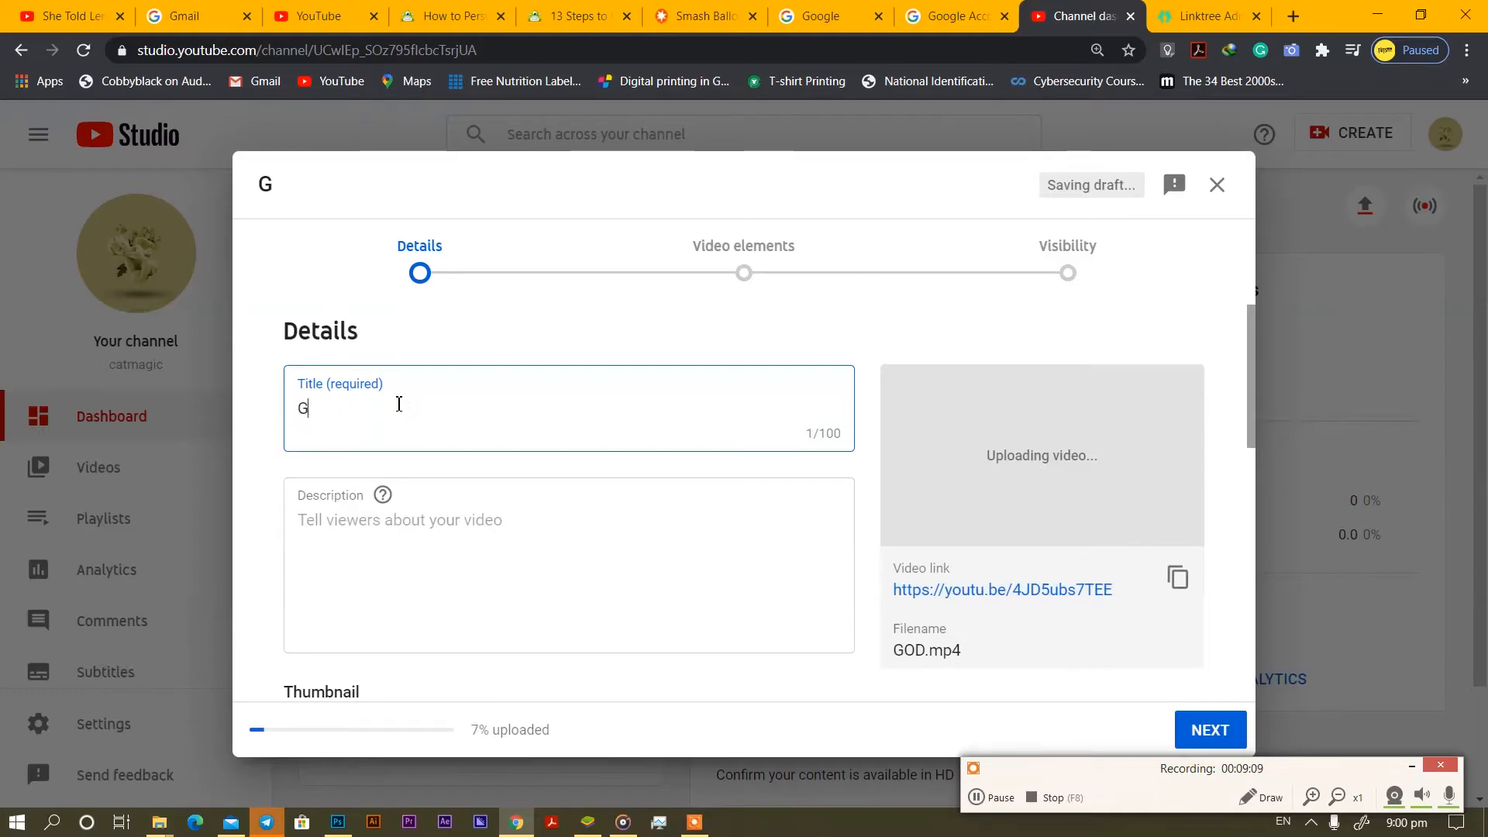
{"action": "type", "text": "pho"}
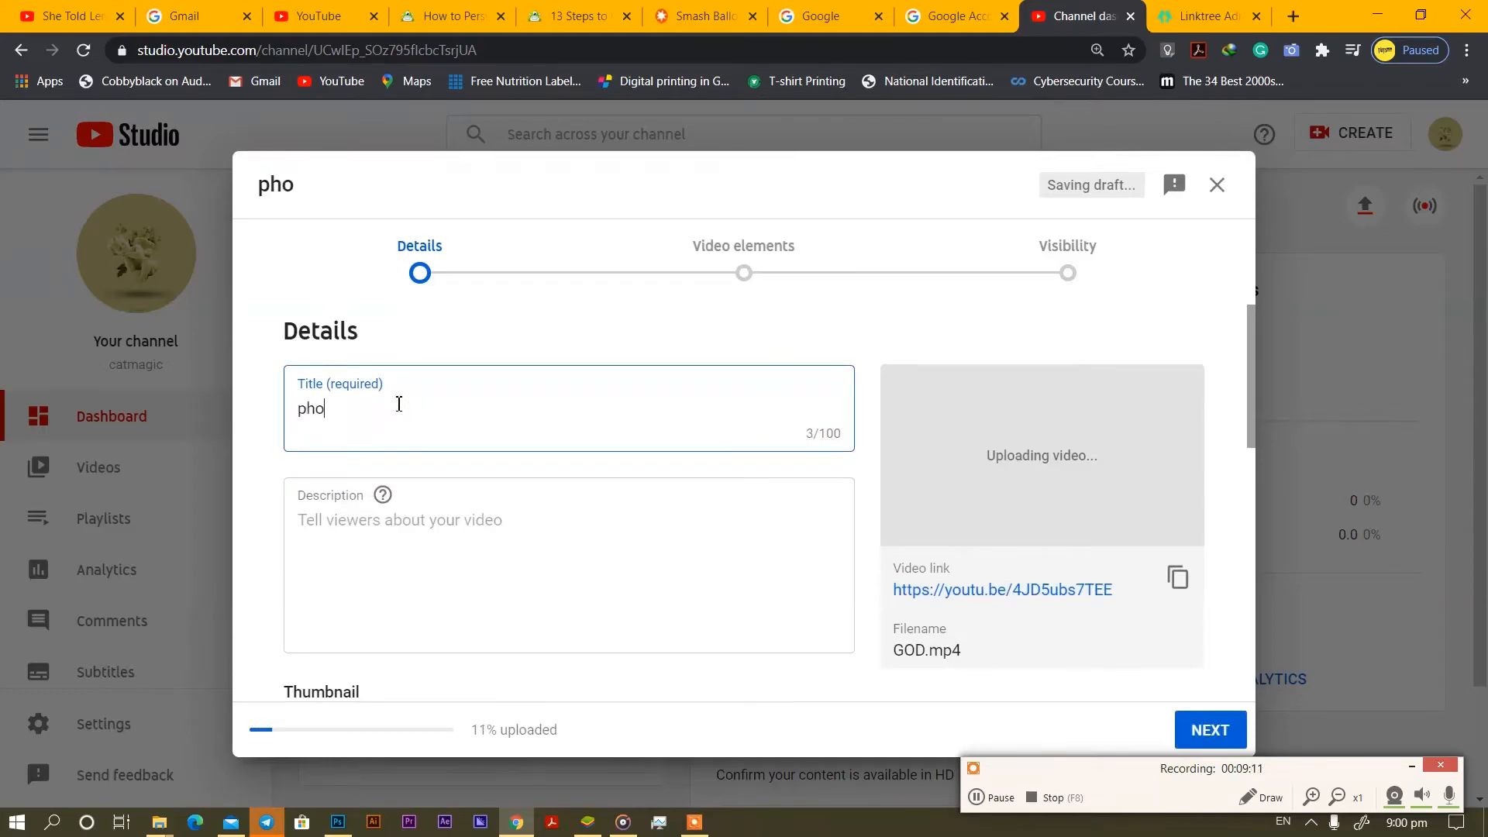
{"action": "type", "text": "toshop"}
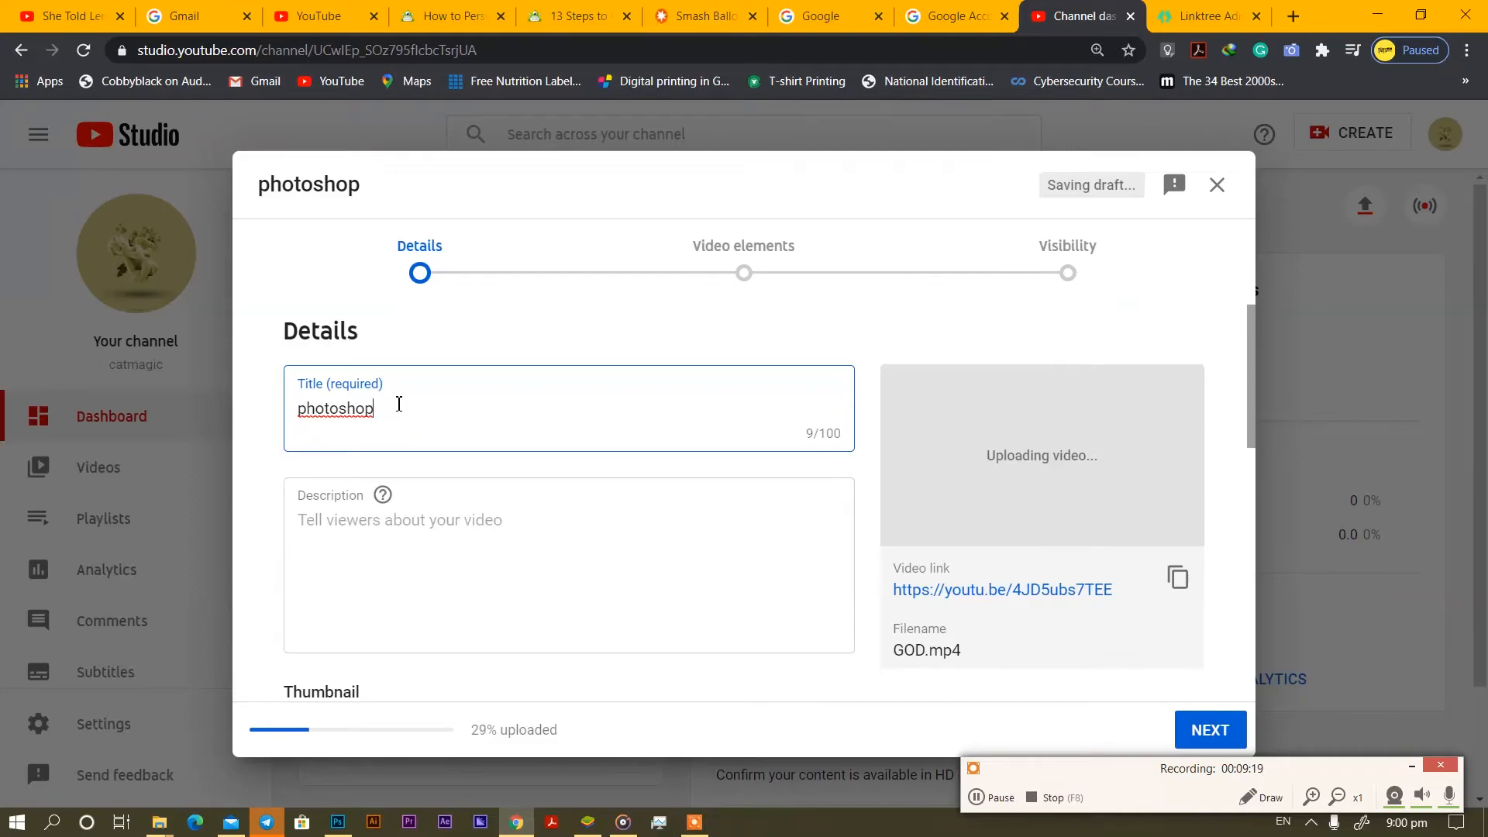
{"action": "key", "text": "BackSpace"}
{"action": "key", "text": "BackSpace"}
{"action": "key", "text": "BackSpace"}
{"action": "key", "text": "BackSpace"}
{"action": "key", "text": "BackSpace"}
{"action": "key", "text": "BackSpace"}
{"action": "key", "text": "BackSpace"}
{"action": "key", "text": "BackSpace"}
{"action": "key", "text": "BackSpace"}
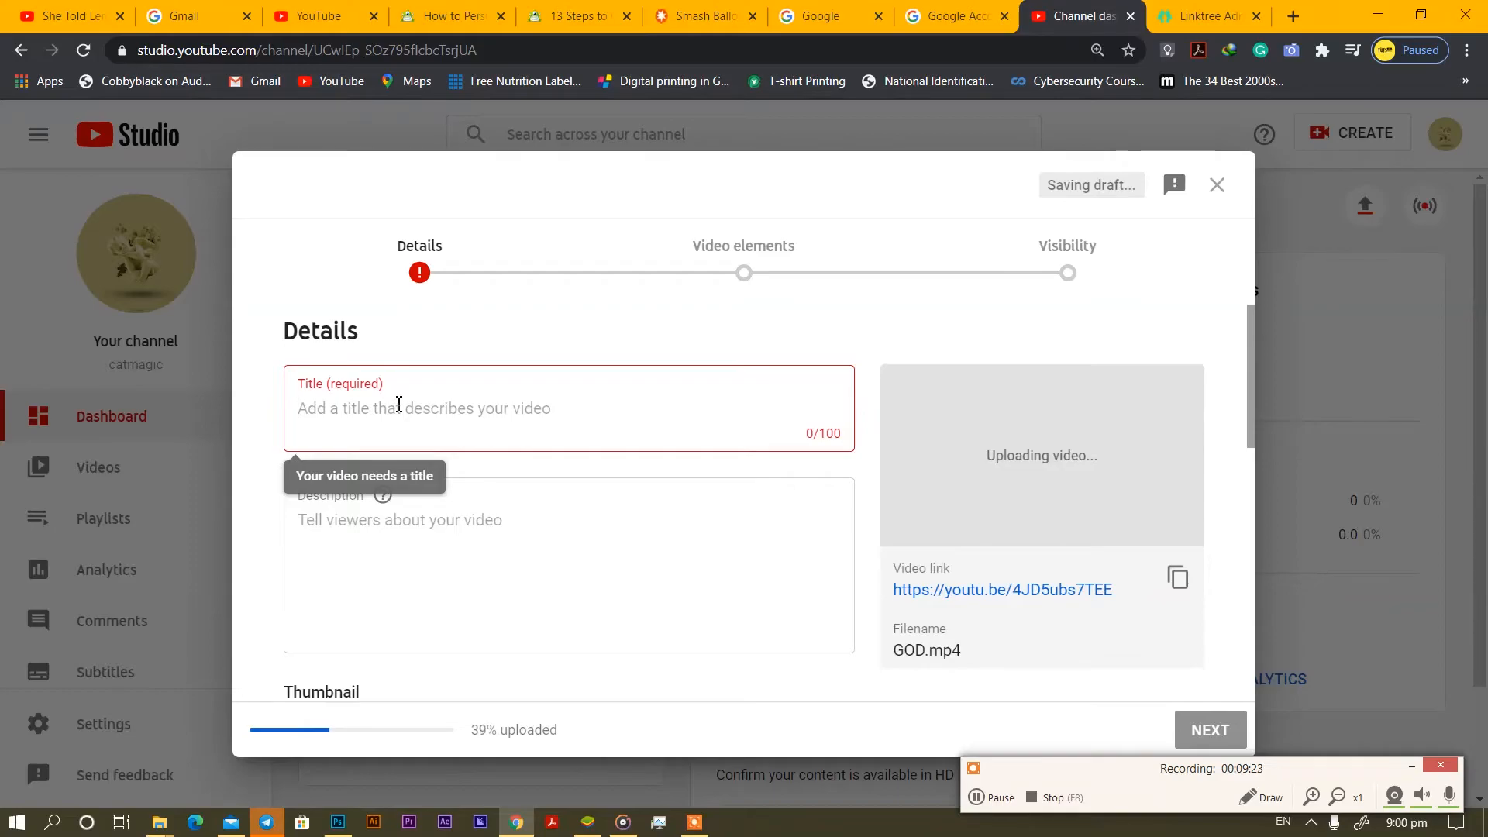
{"action": "type", "text": "PHOY"}
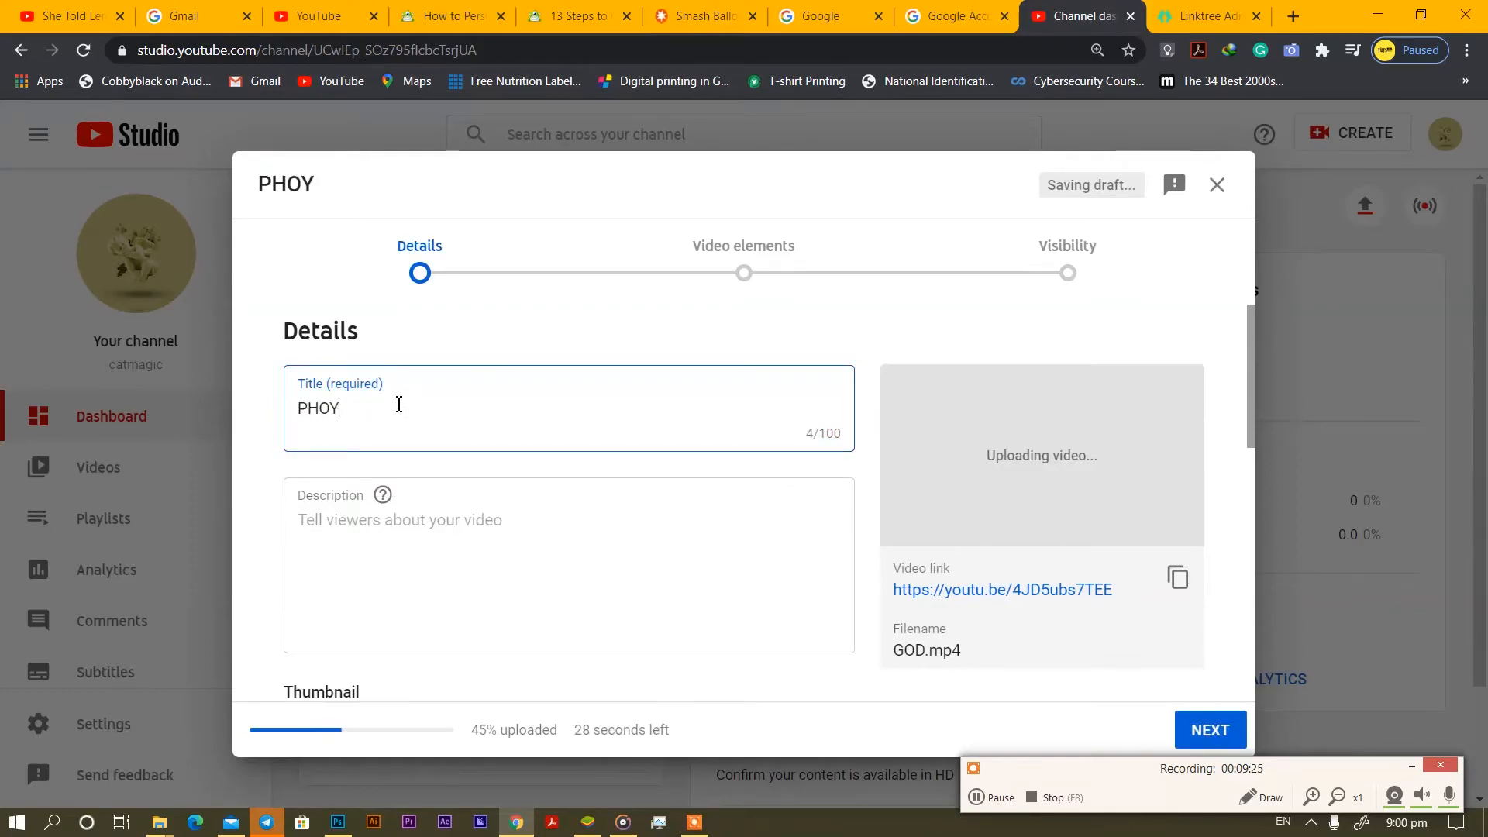
{"action": "key", "text": "BackSpace"}
{"action": "type", "text": "TO"}
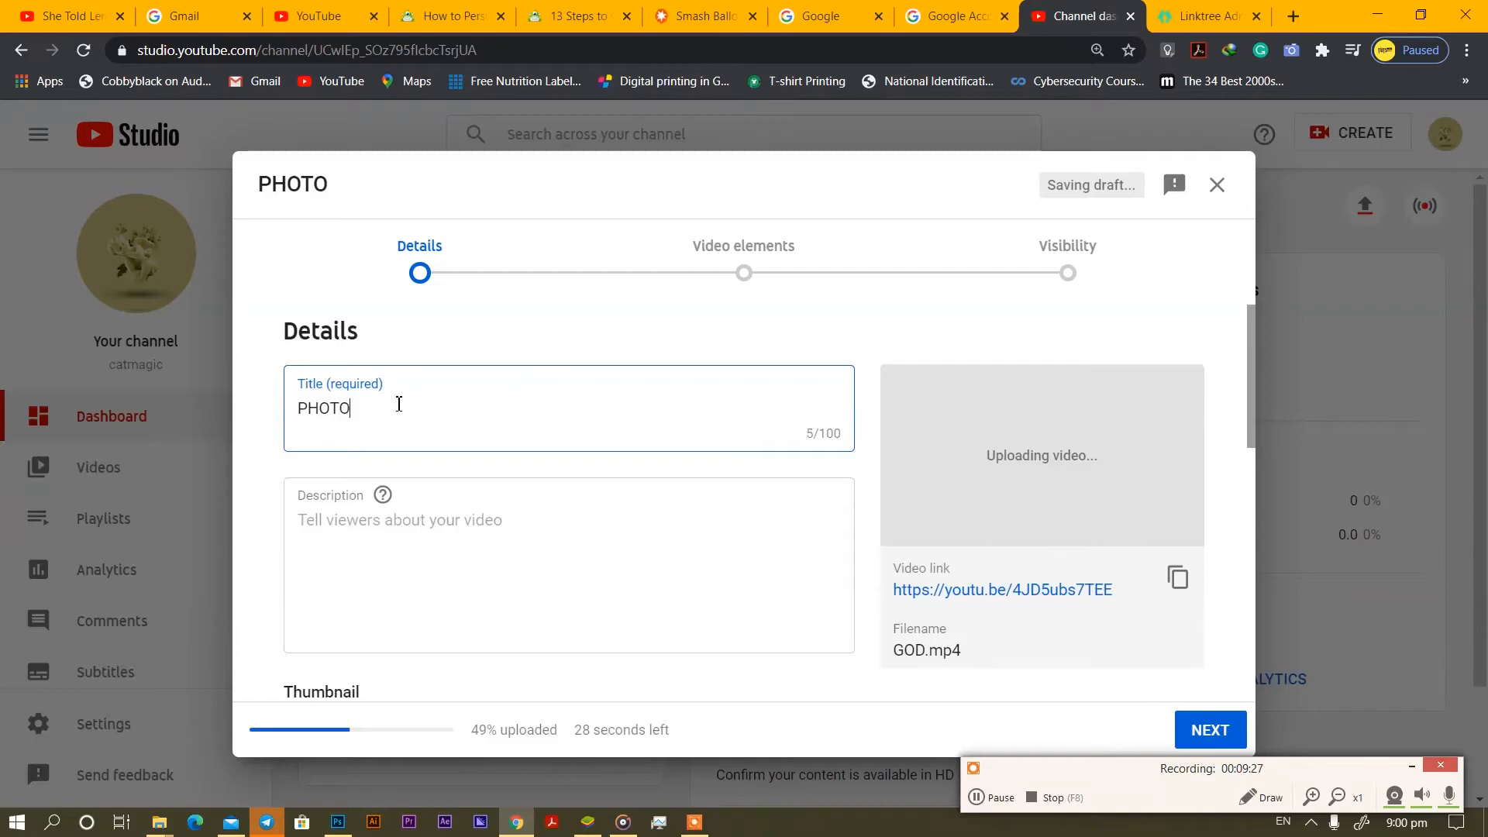
{"action": "type", "text": "SHH"}
{"action": "key", "text": "BackSpace"}
{"action": "type", "text": "OP"}
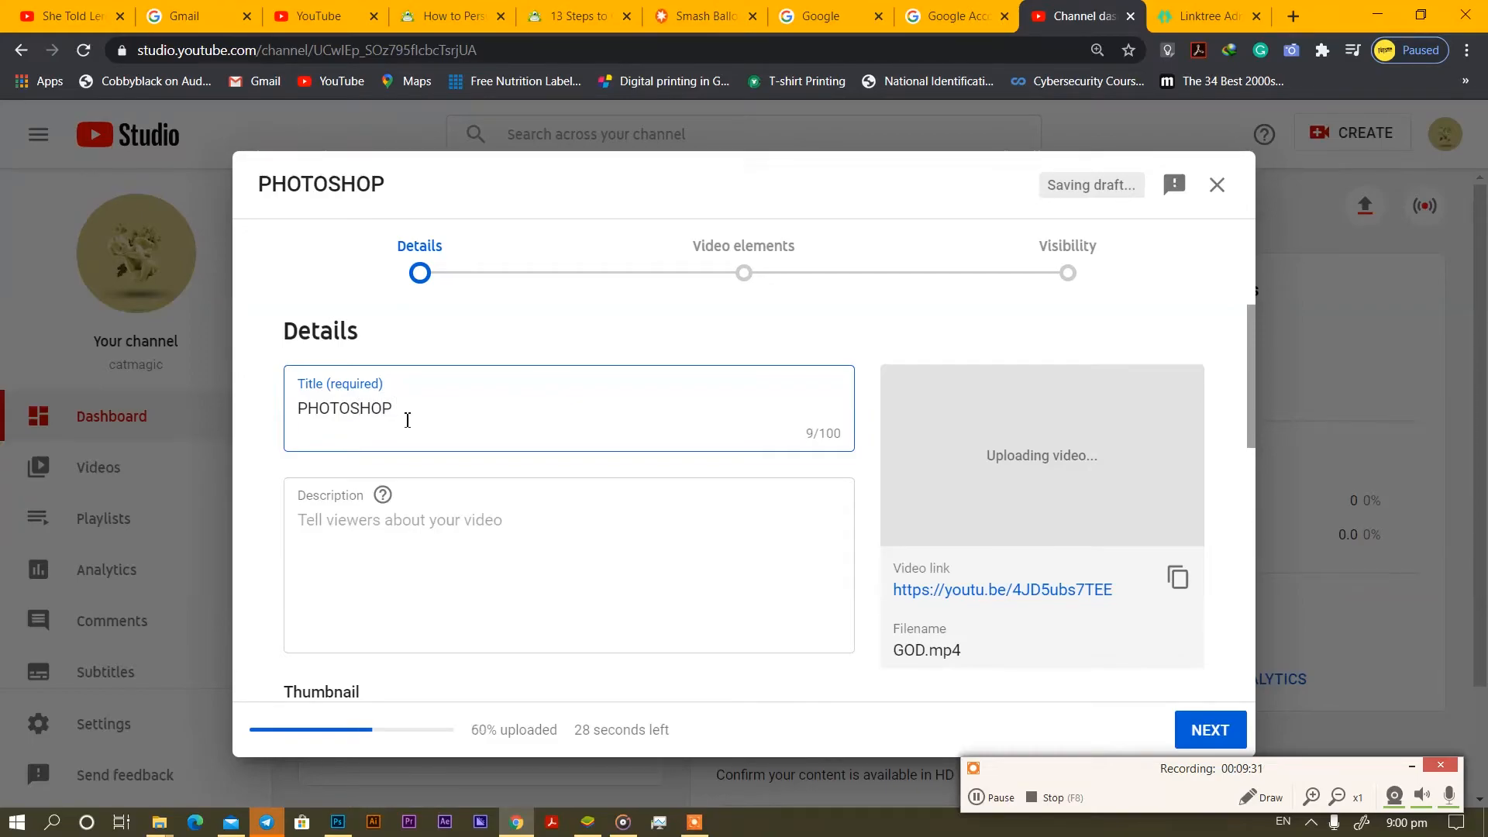
{"action": "type", "text": " TEXT"}
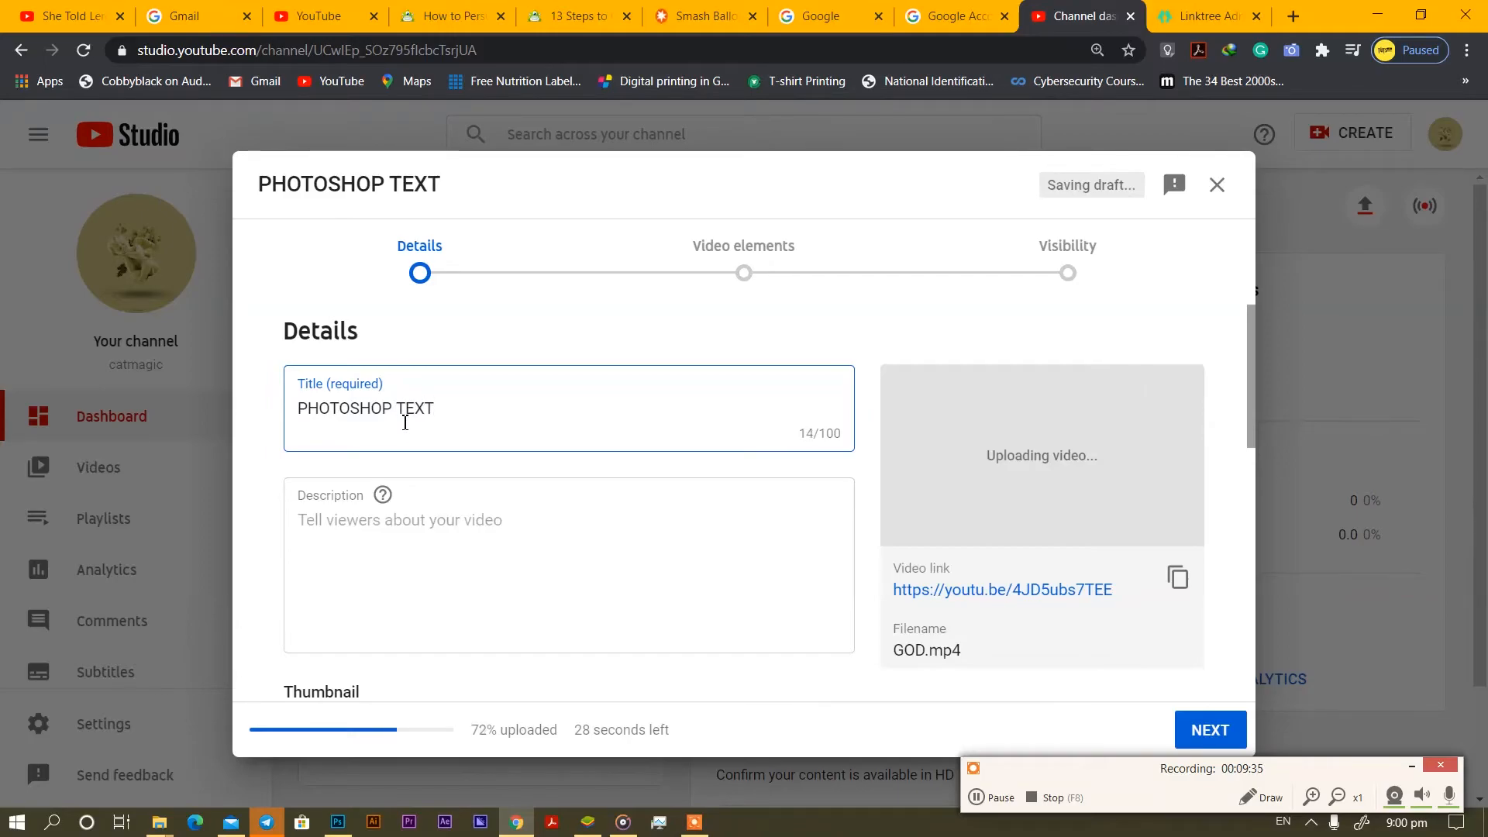
{"action": "type", "text": " EFFEC"}
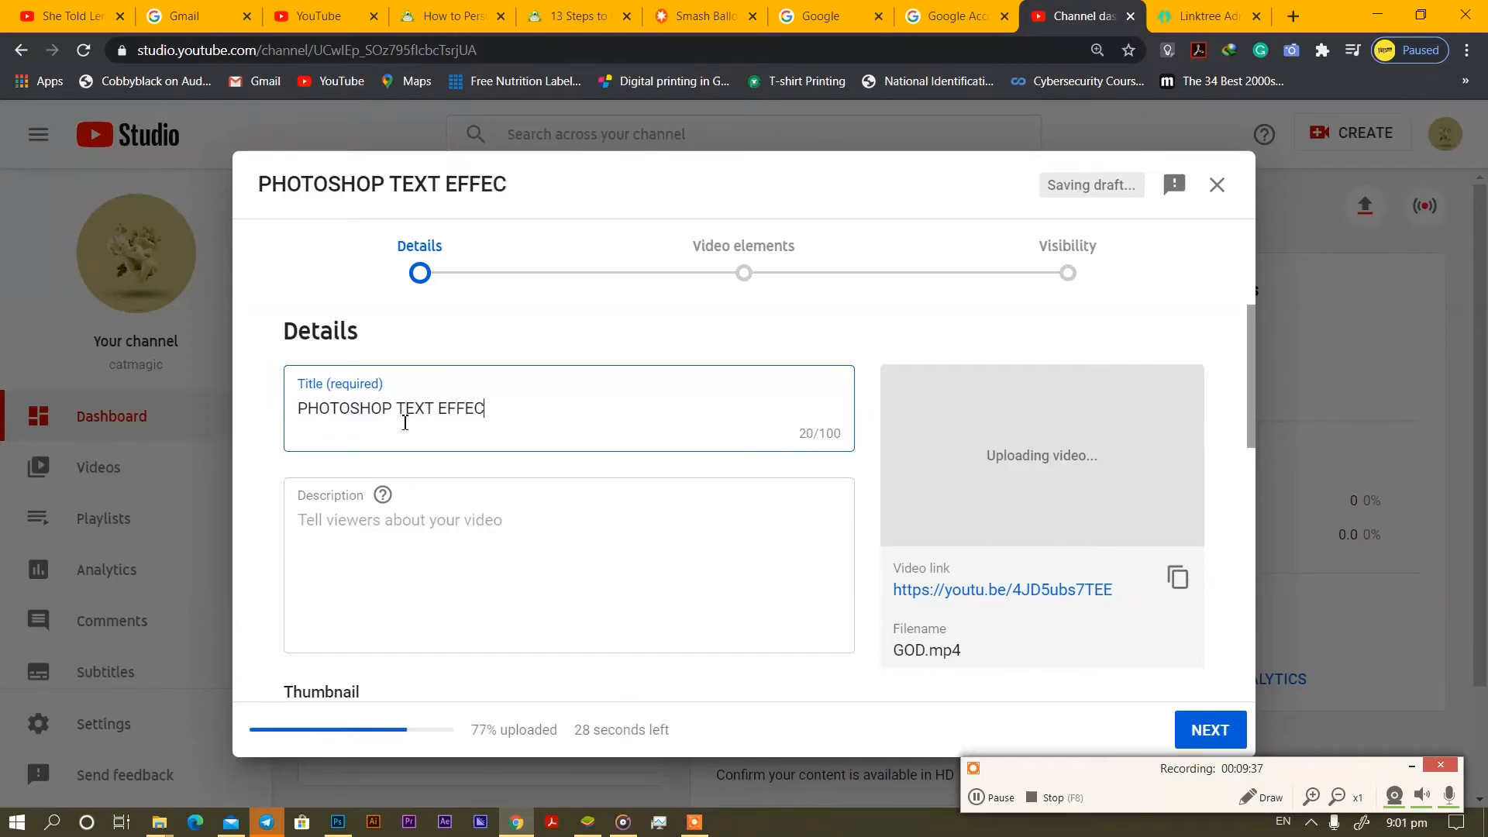
{"action": "type", "text": "T"}
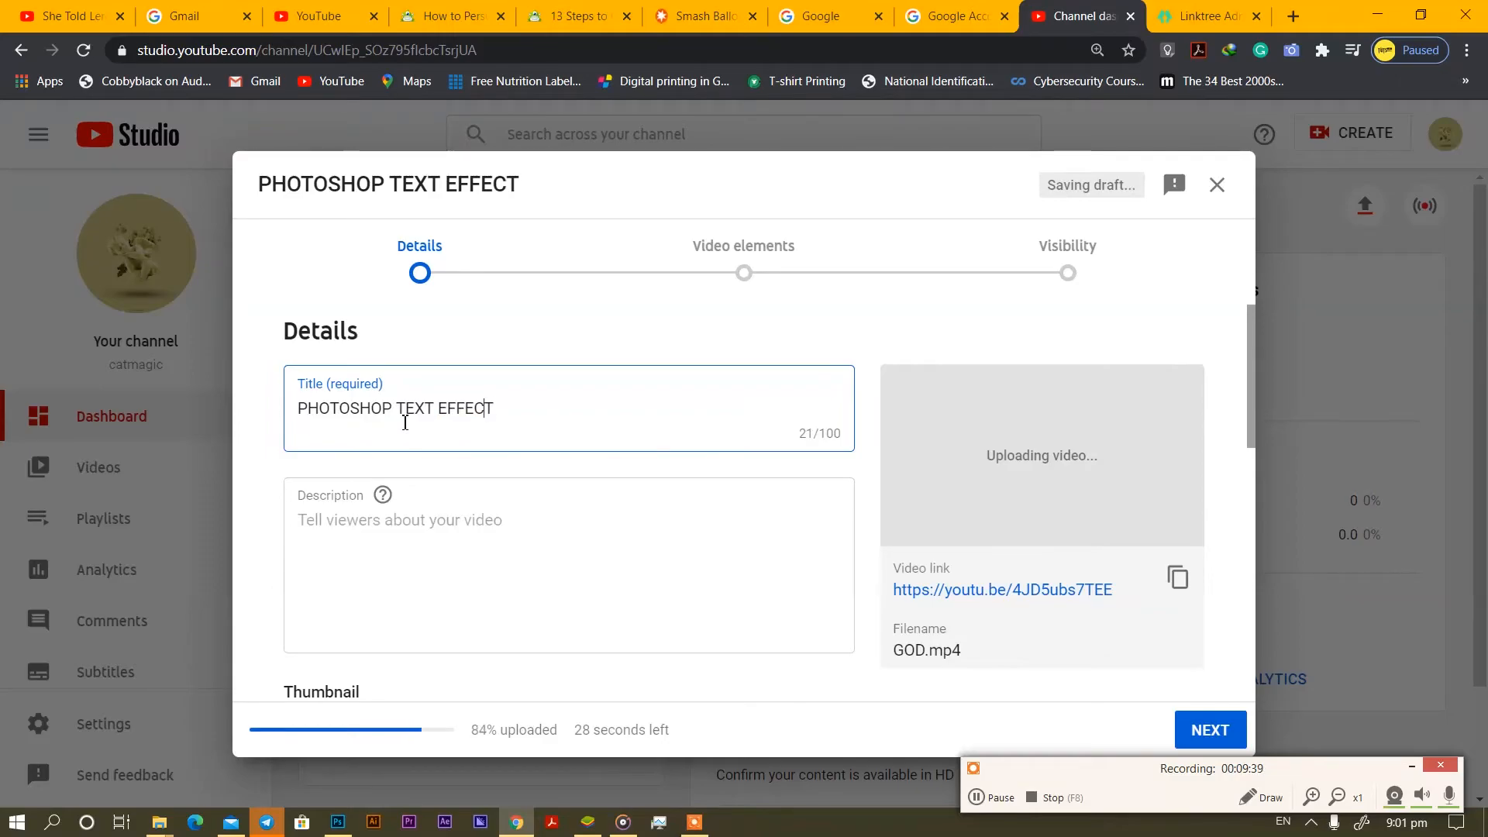
Add brackets and prefix 'HOW TO', making the title 'HOW TO (PHOTOSHOP TEXT EFFECT('.
{"action": "key", "text": "Home"}
{"action": "type", "text": "("}
{"action": "key", "text": "Right"}
{"action": "key", "text": "Right"}
{"action": "key", "text": "Right"}
{"action": "key", "text": "End"}
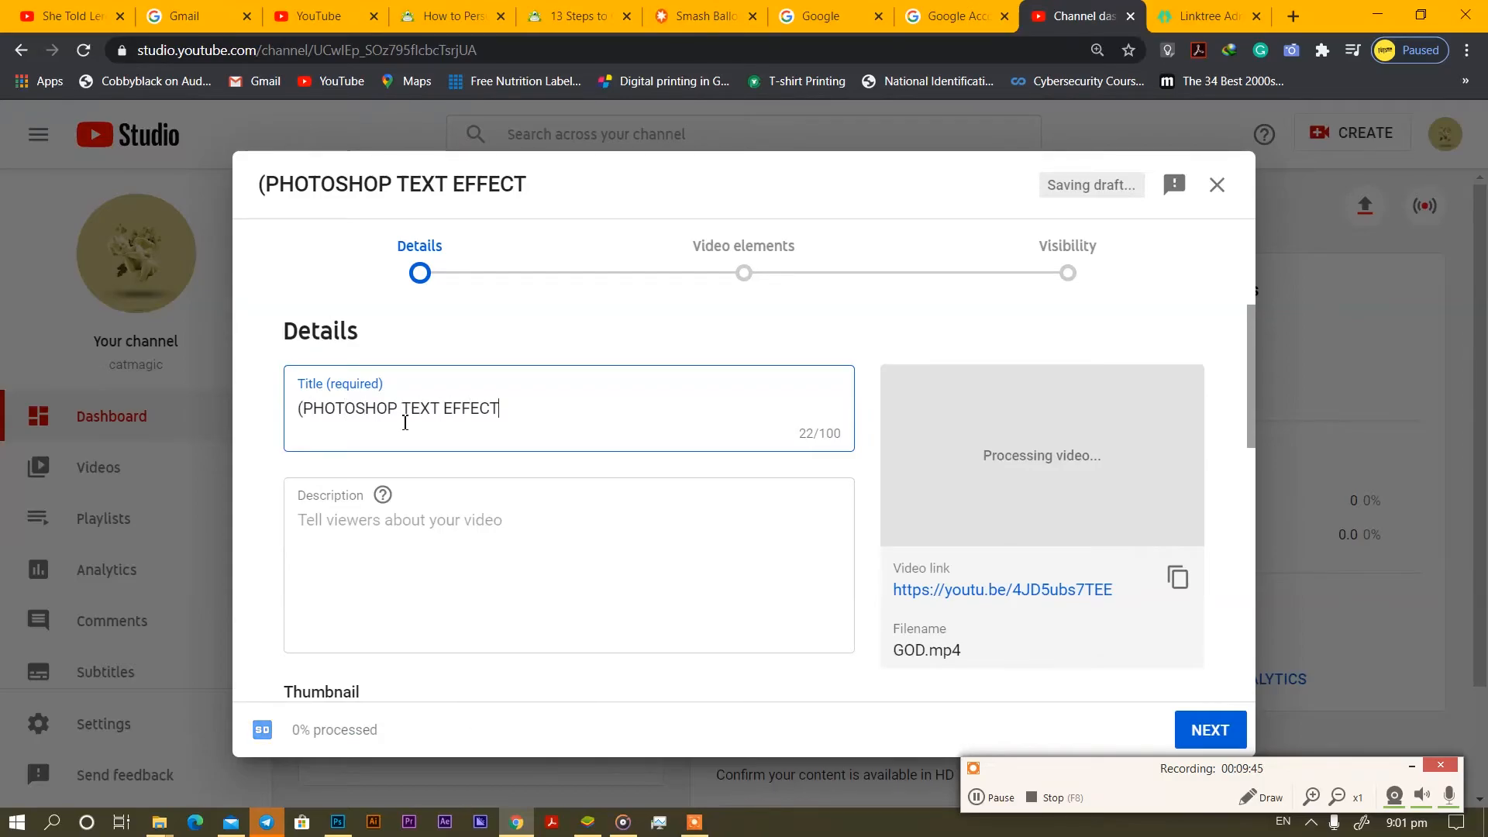
{"action": "type", "text": "("}
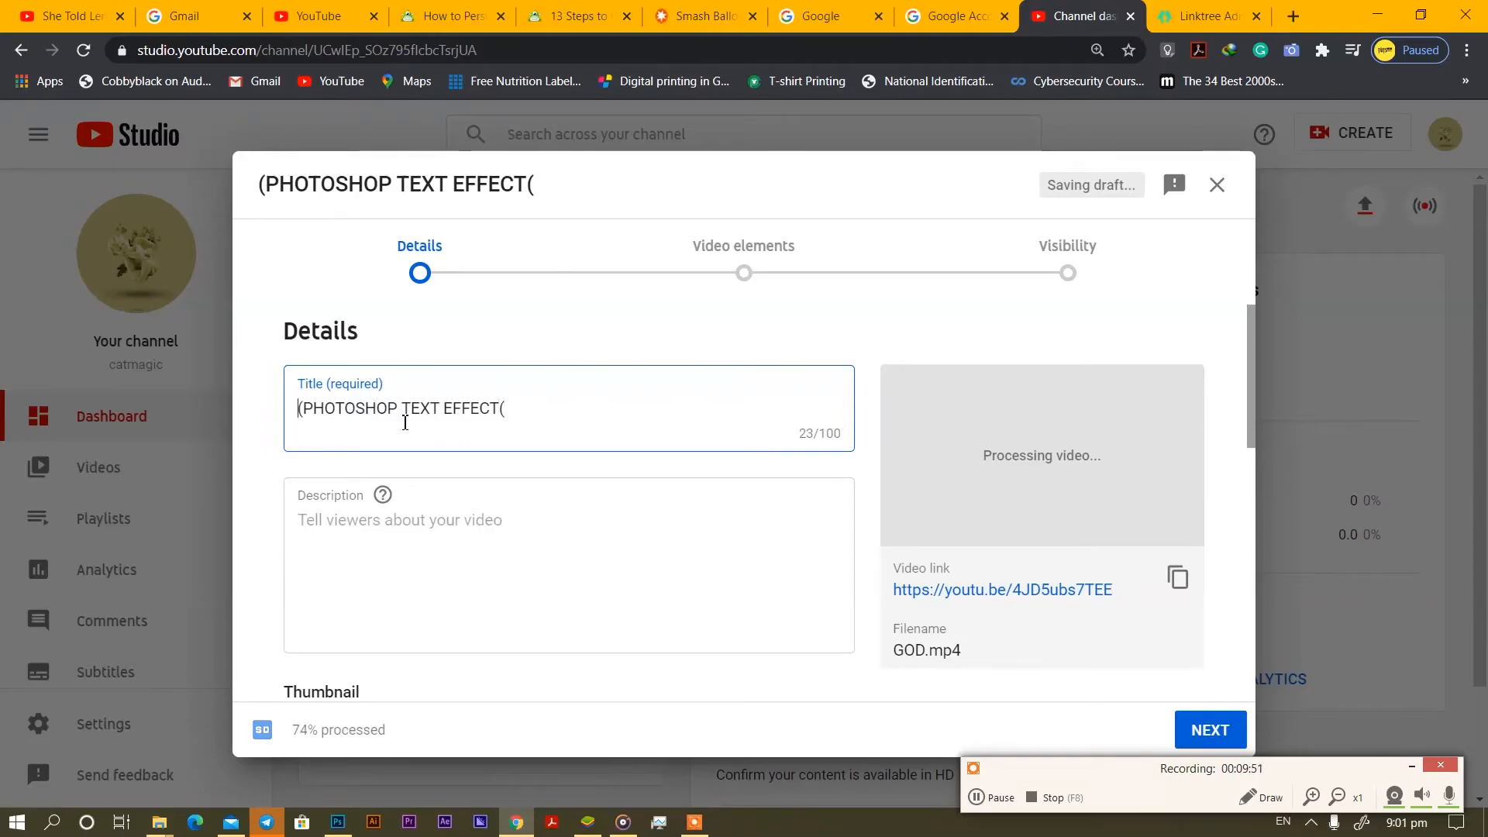
{"action": "key", "text": "Home"}
{"action": "type", "text": "HOWT"}
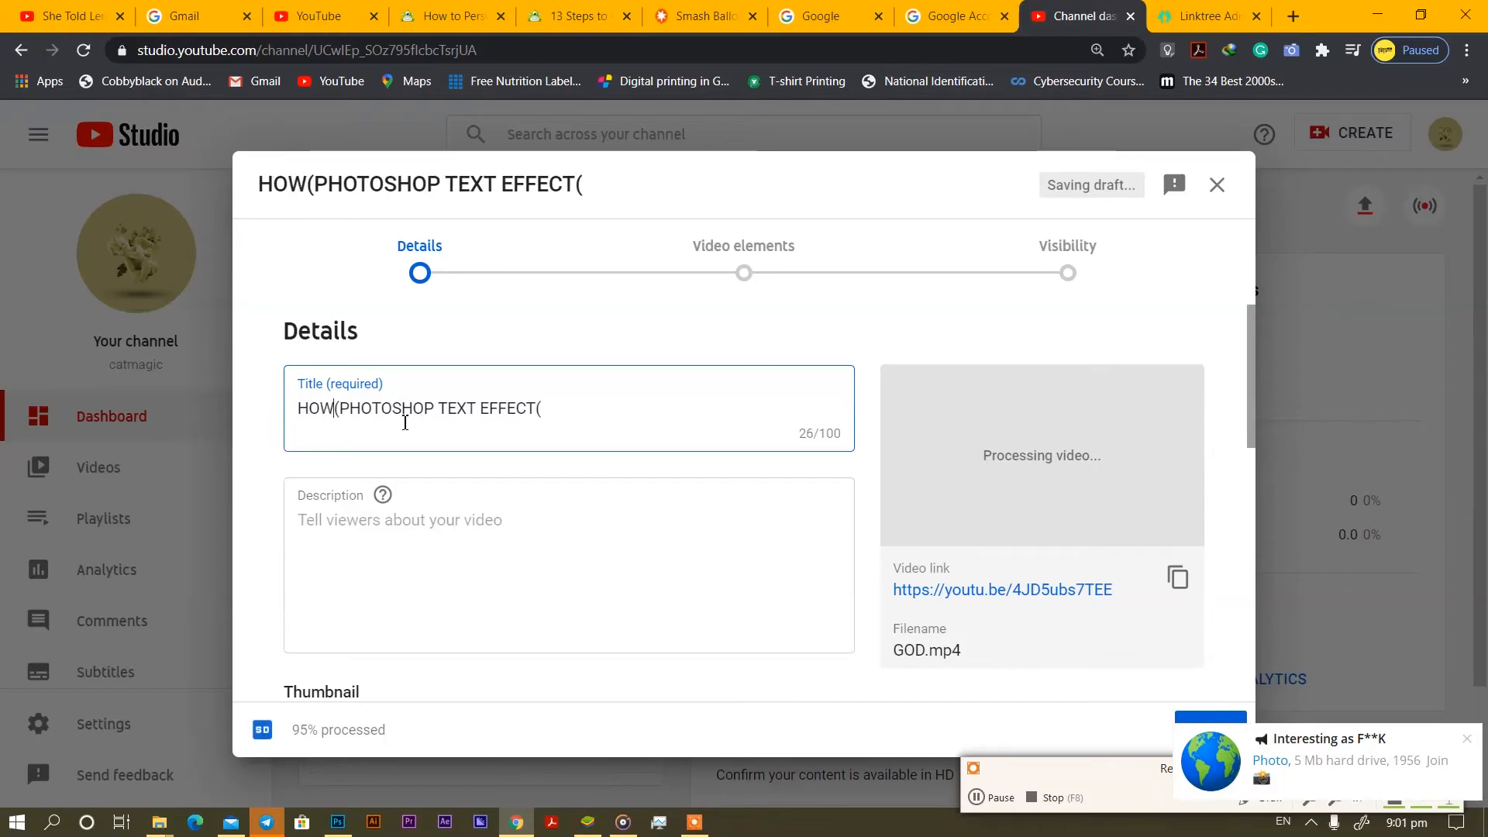
{"action": "key", "text": "BackSpace"}
{"action": "type", "text": "TO"}
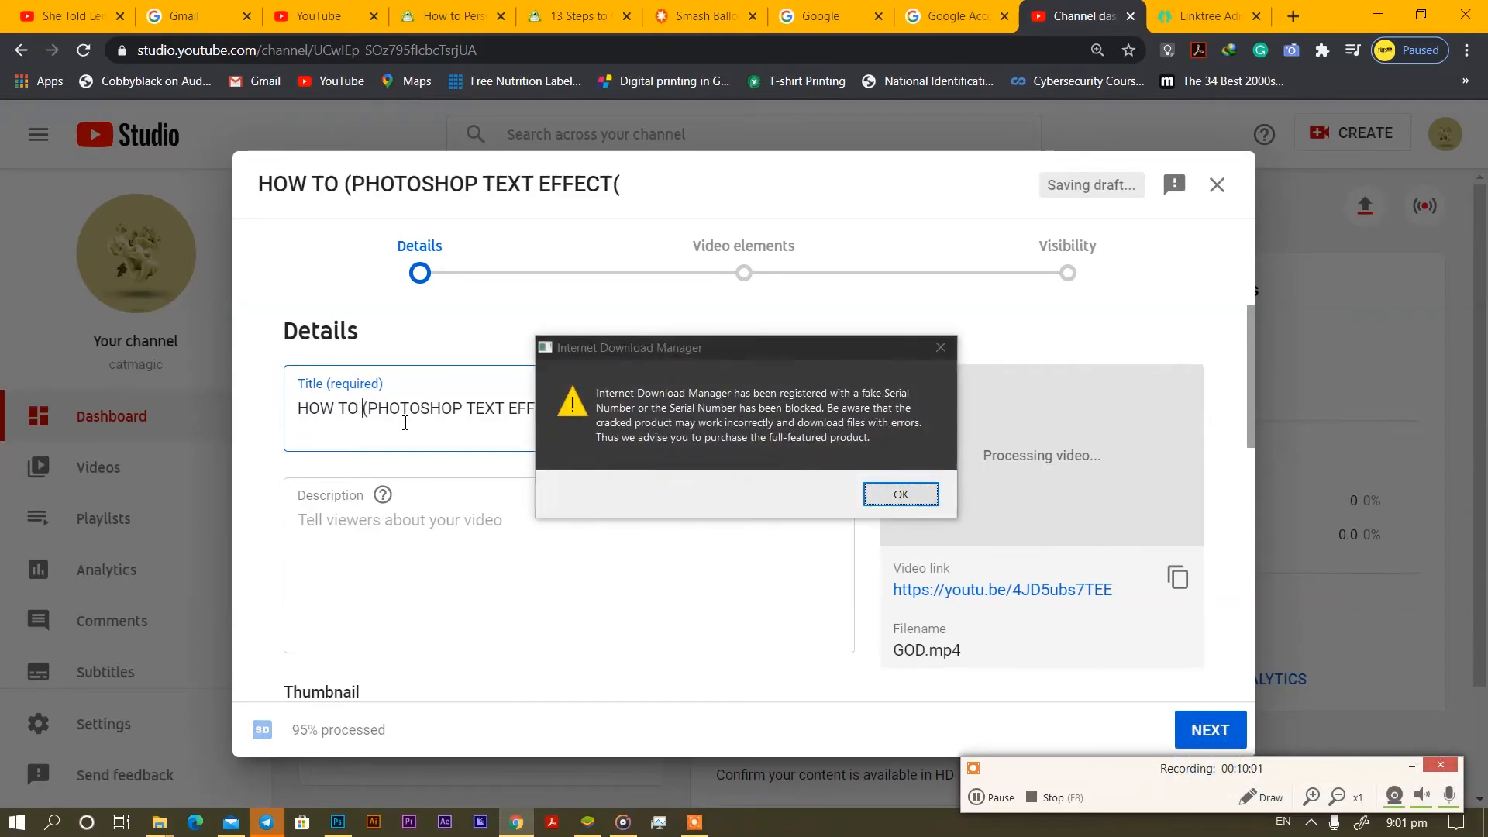
Close the download manager warning and insert 'CREATE A GLOSSY' after HOW TO, deleting both brackets.
{"action": "left_click", "coordinate": [938, 348]}
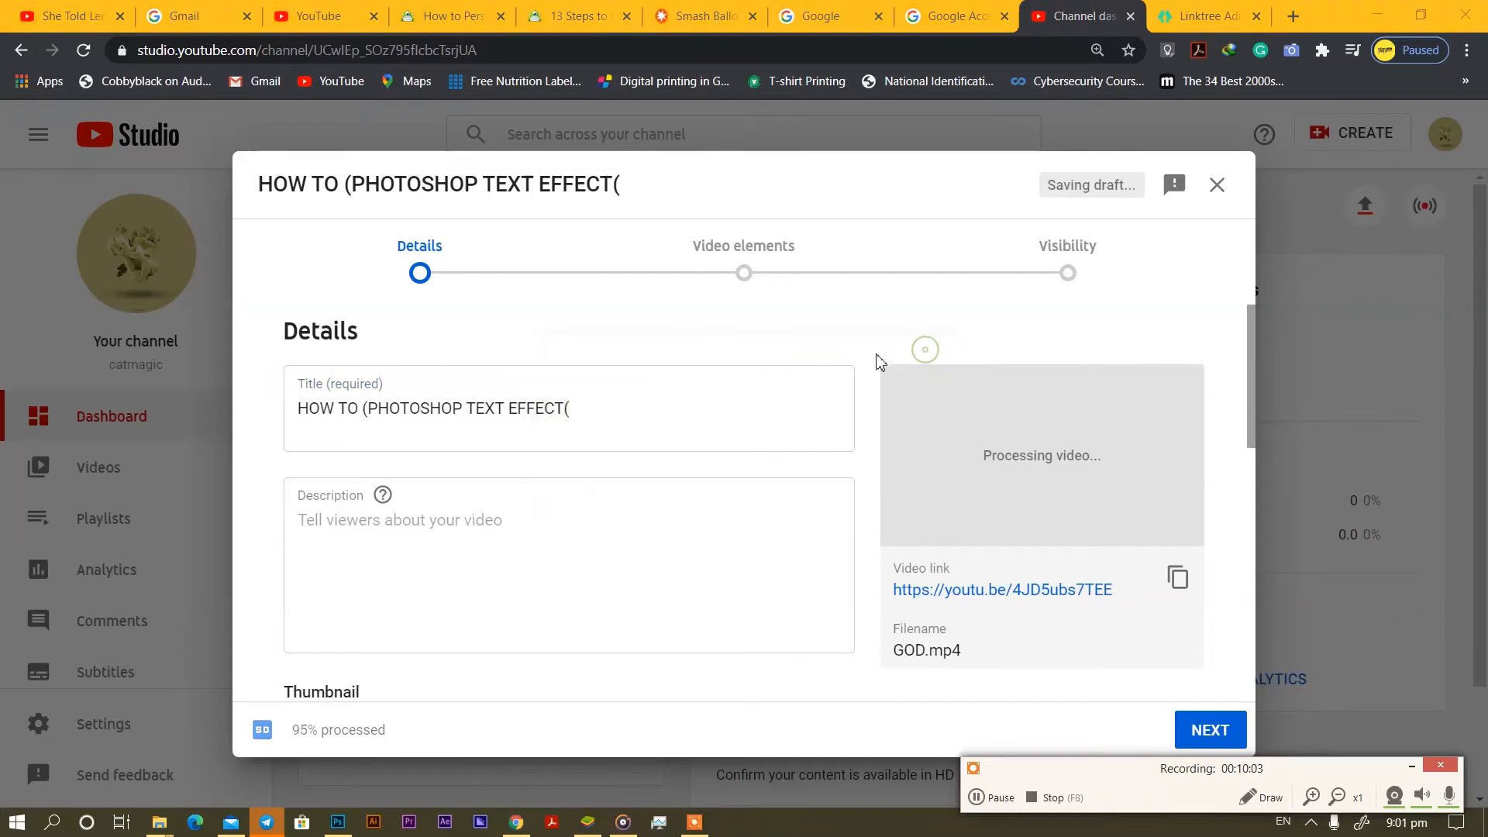
{"action": "left_click", "coordinate": [355, 410]}
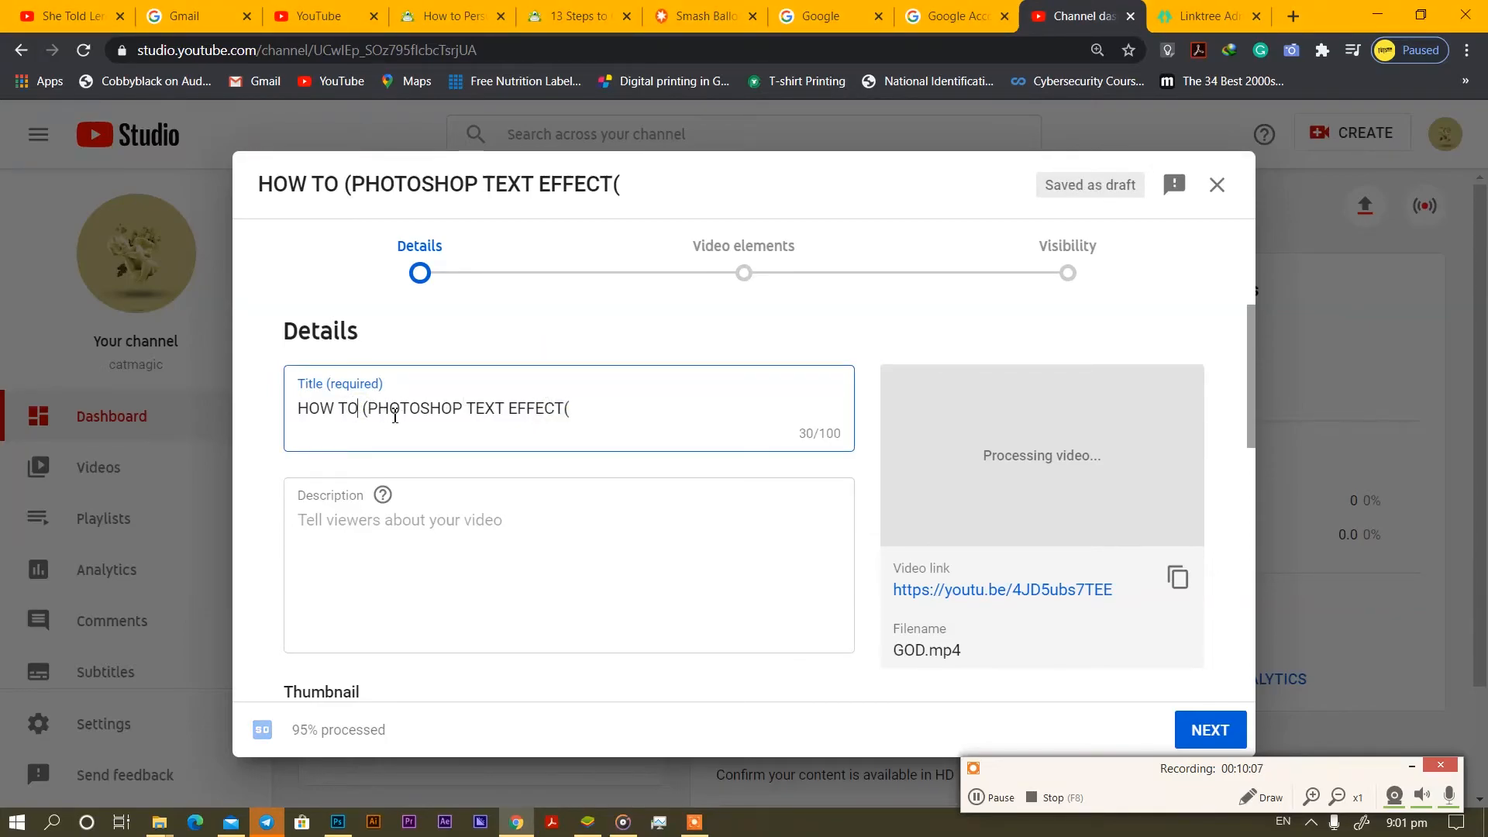
{"action": "type", "text": "CREA"}
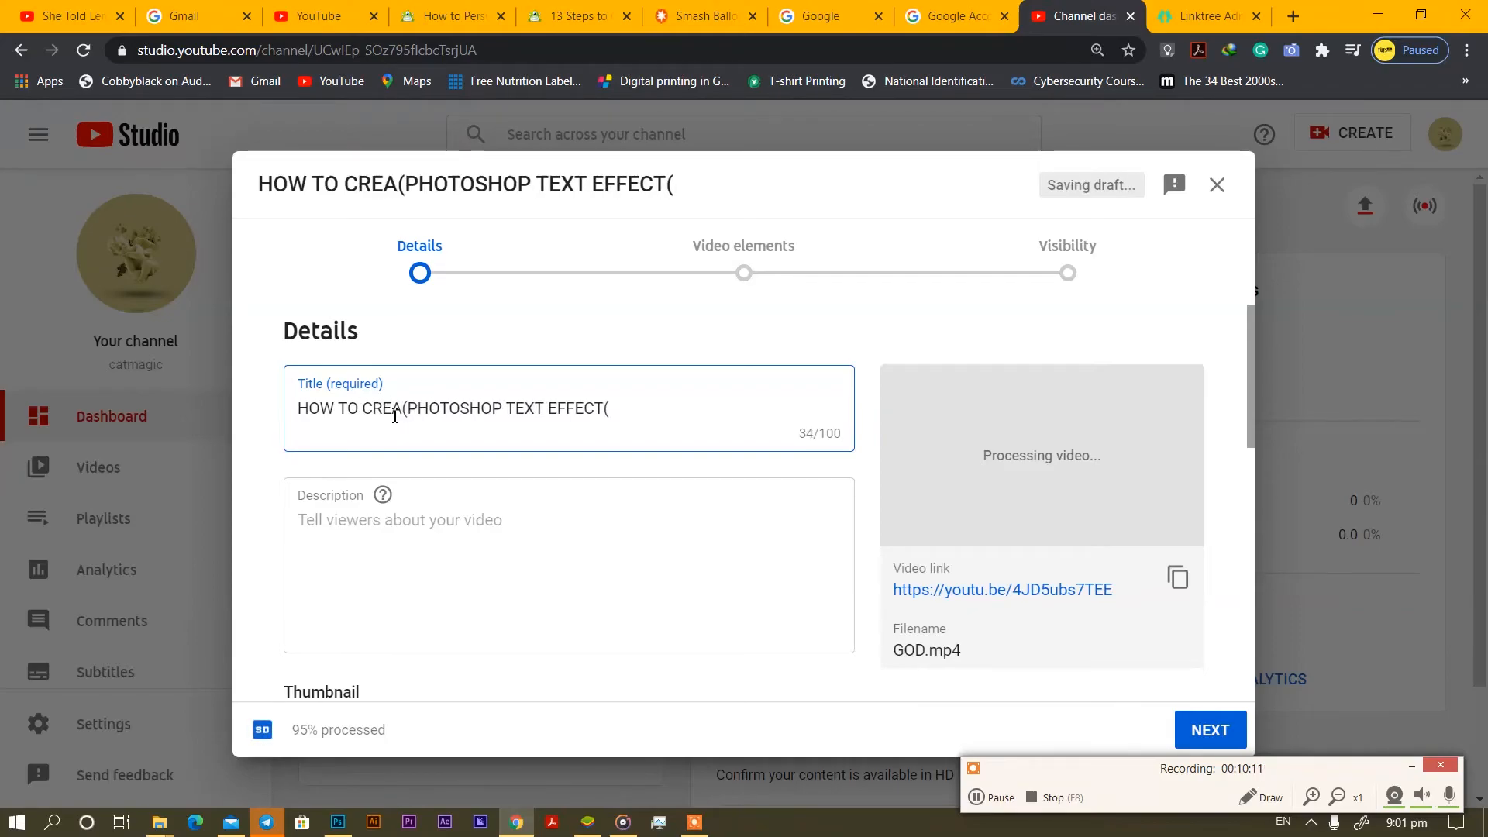
{"action": "type", "text": "TE"}
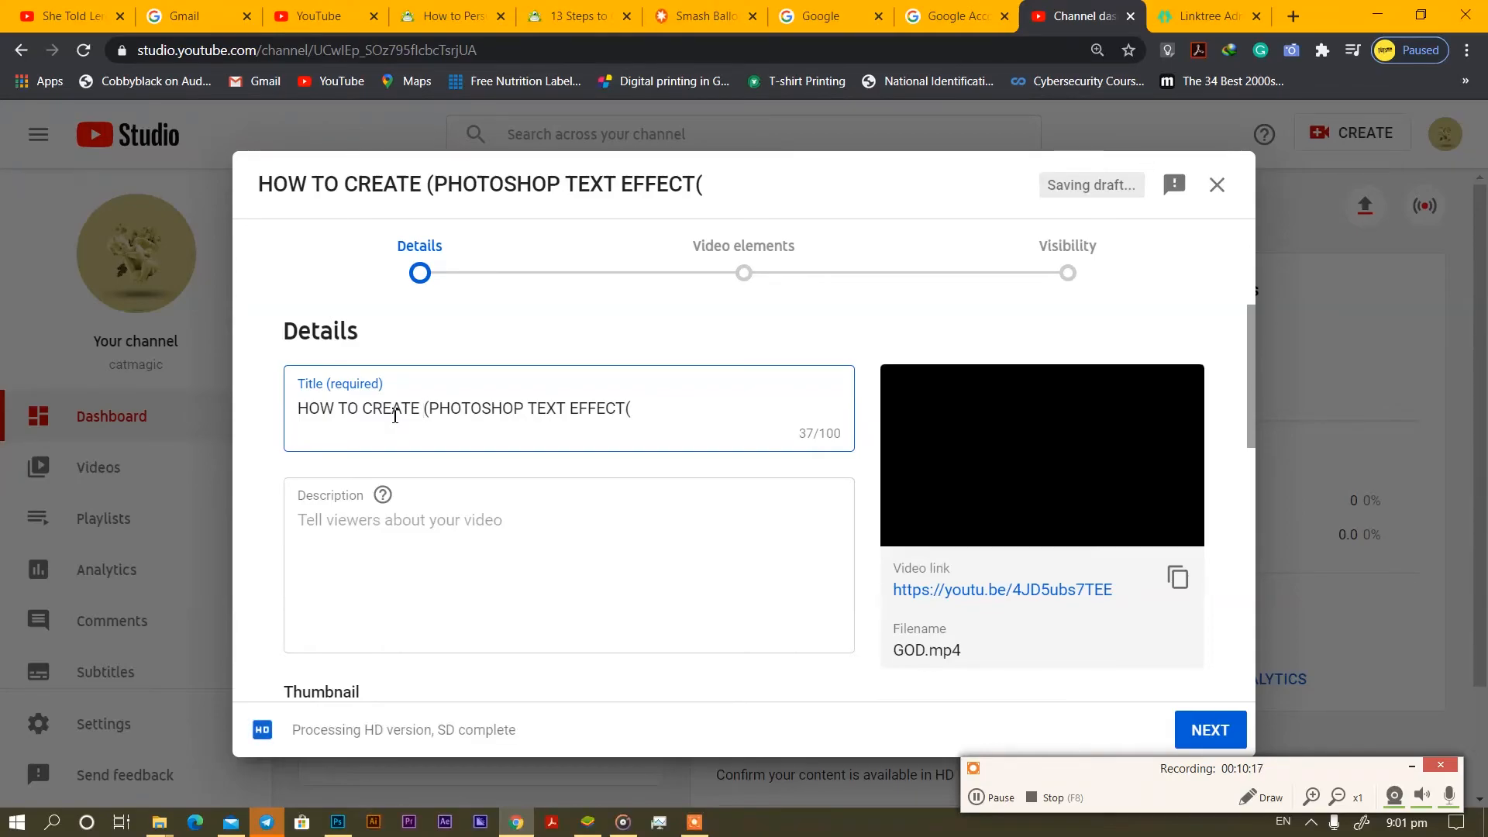
{"action": "type", "text": "A "}
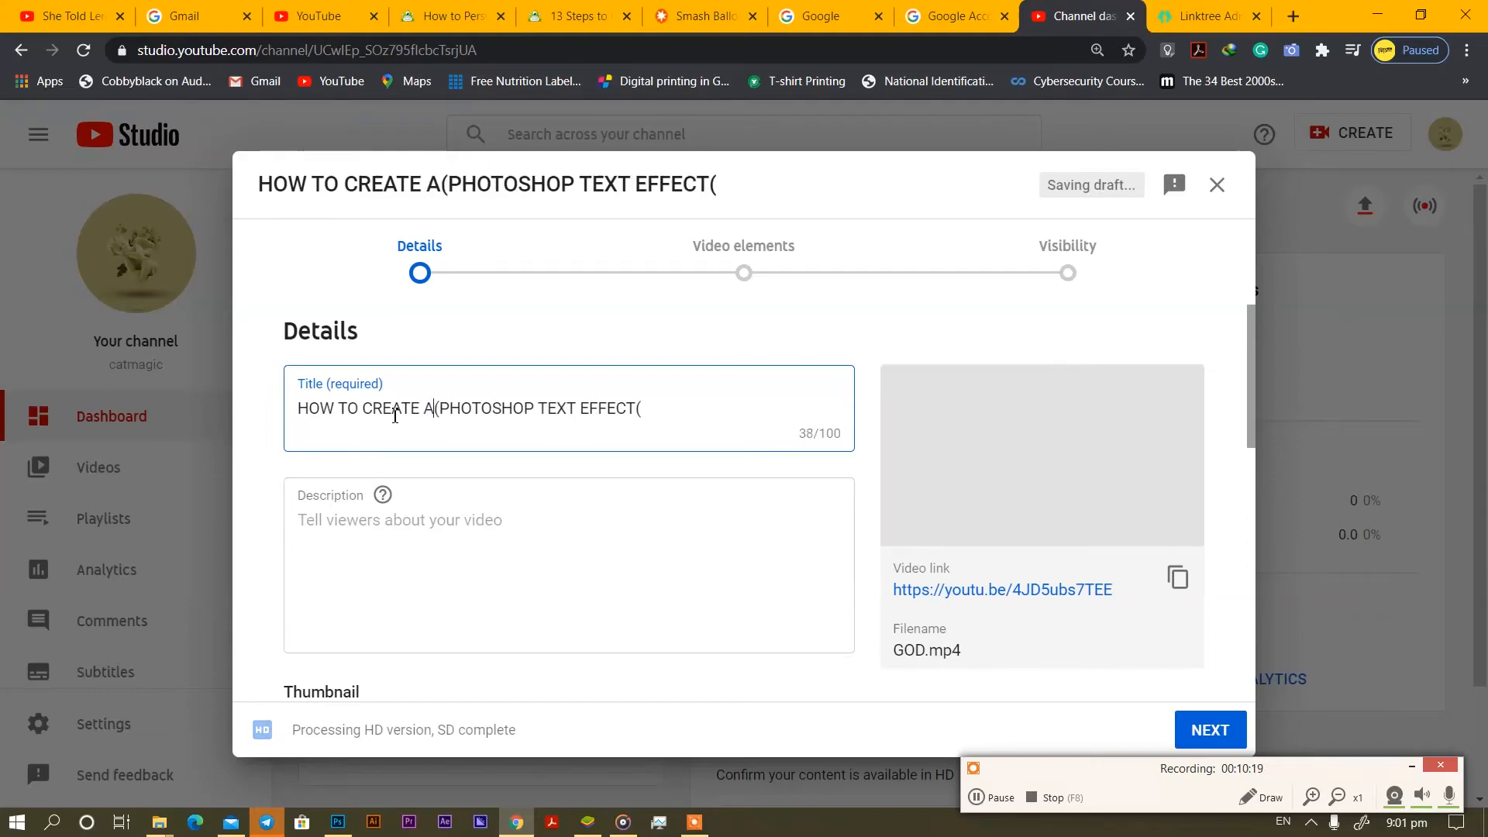
{"action": "type", "text": "V"}
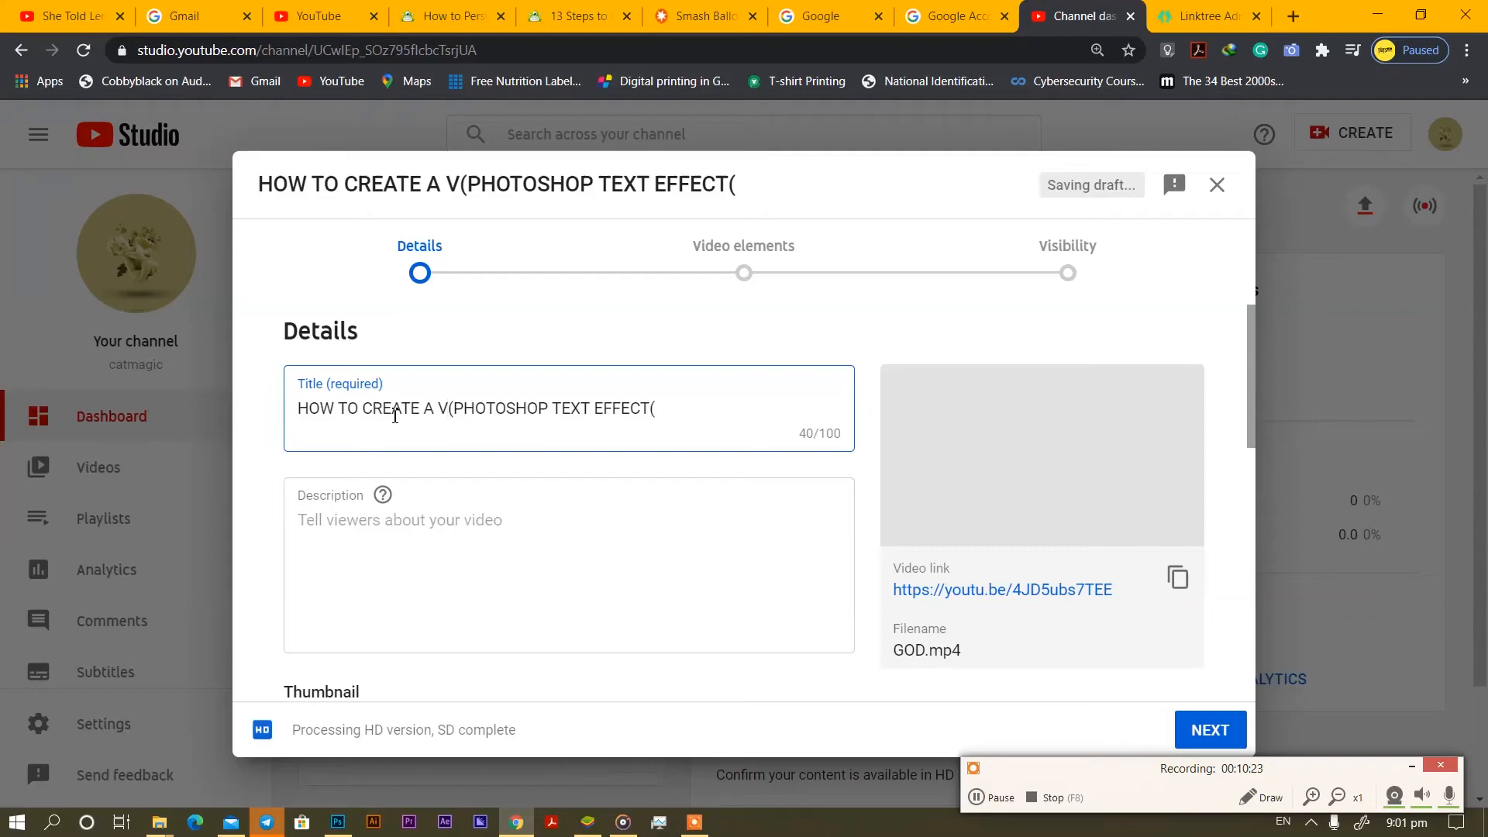
{"action": "key", "text": "BackSpace"}
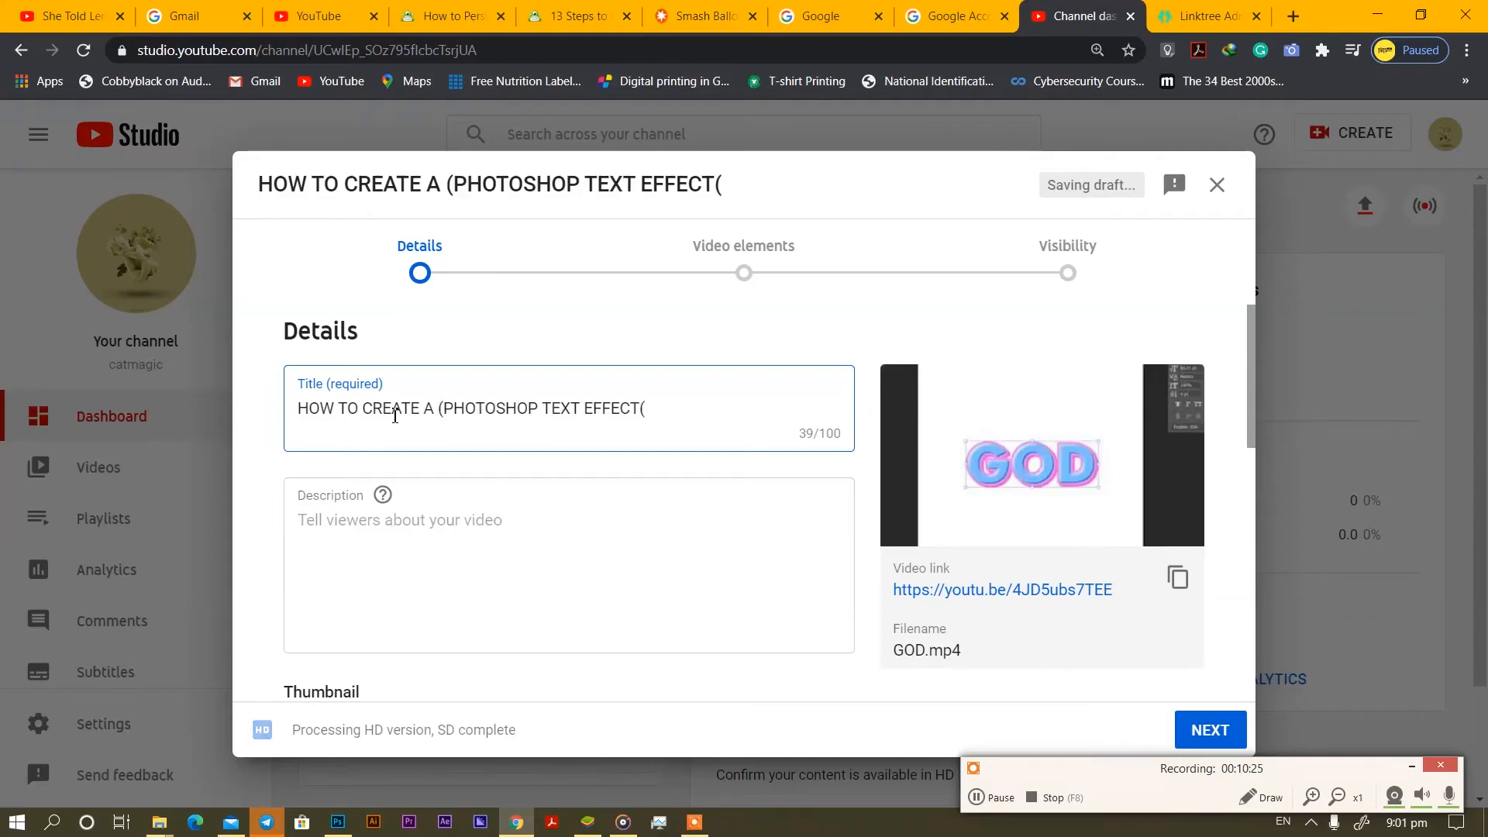
{"action": "type", "text": "GLOSS"}
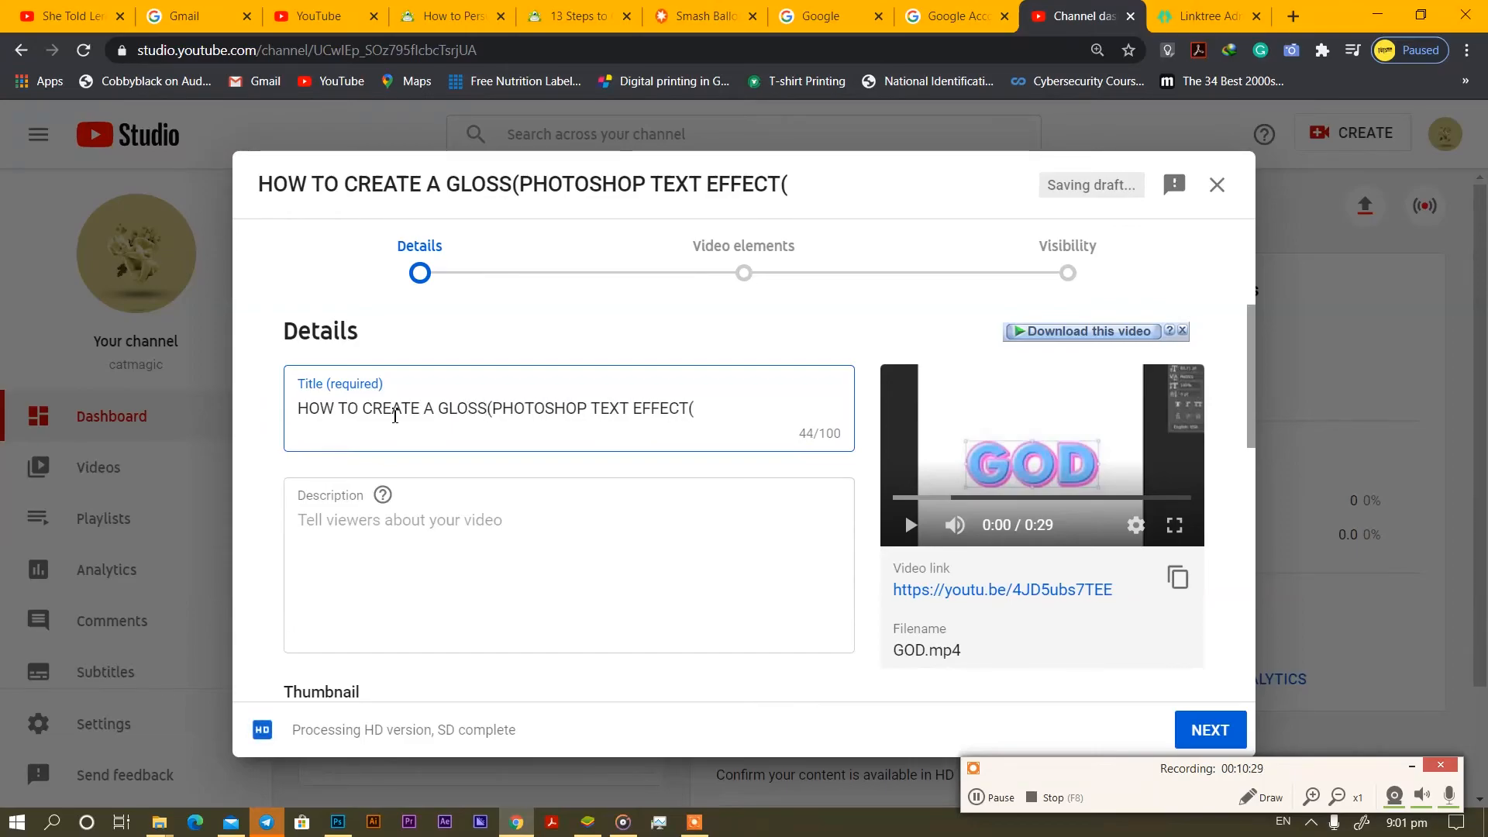
{"action": "type", "text": "Y"}
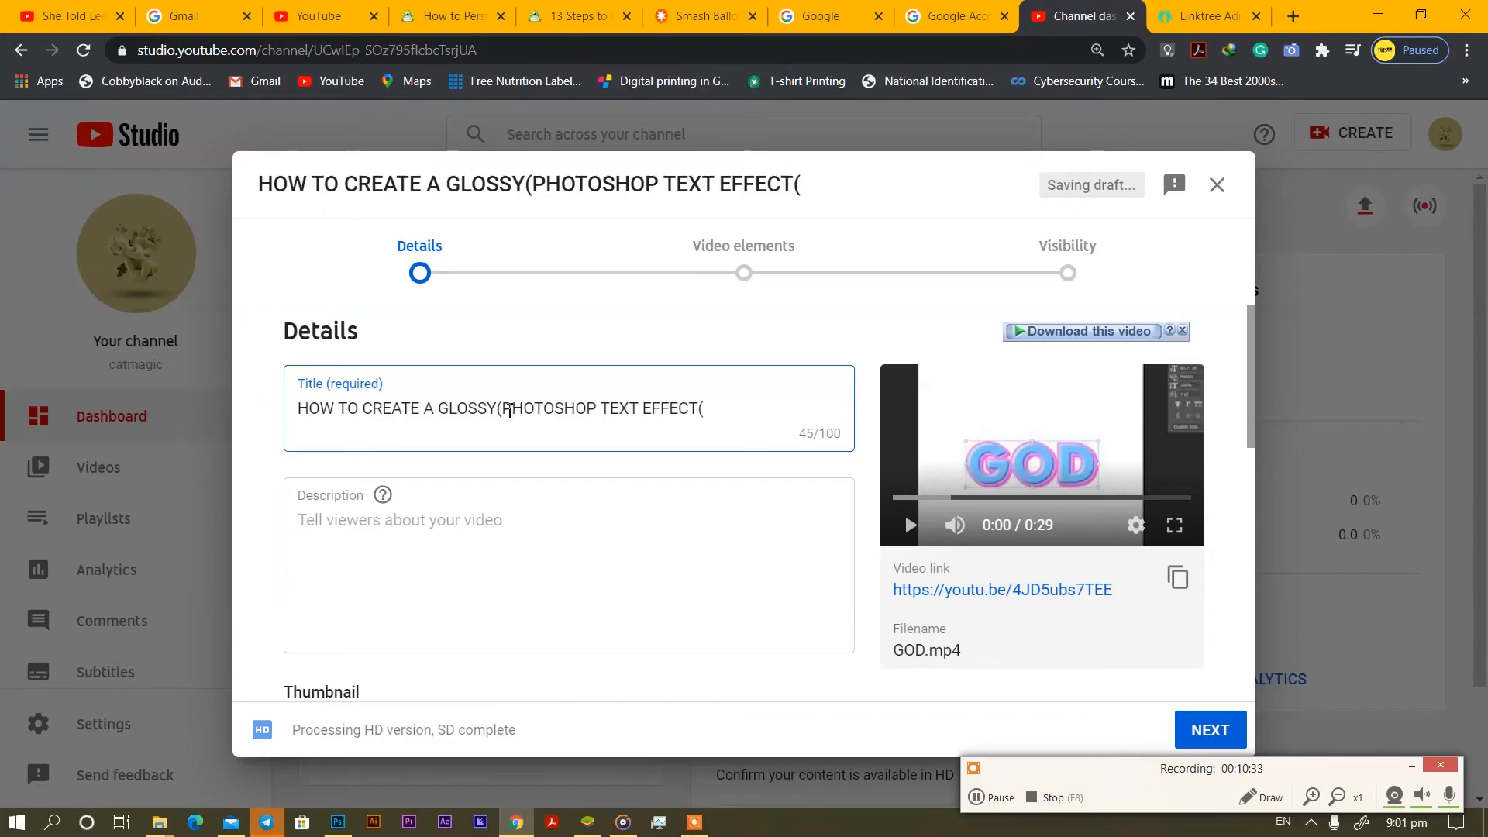
{"action": "key", "text": "BackSpace"}
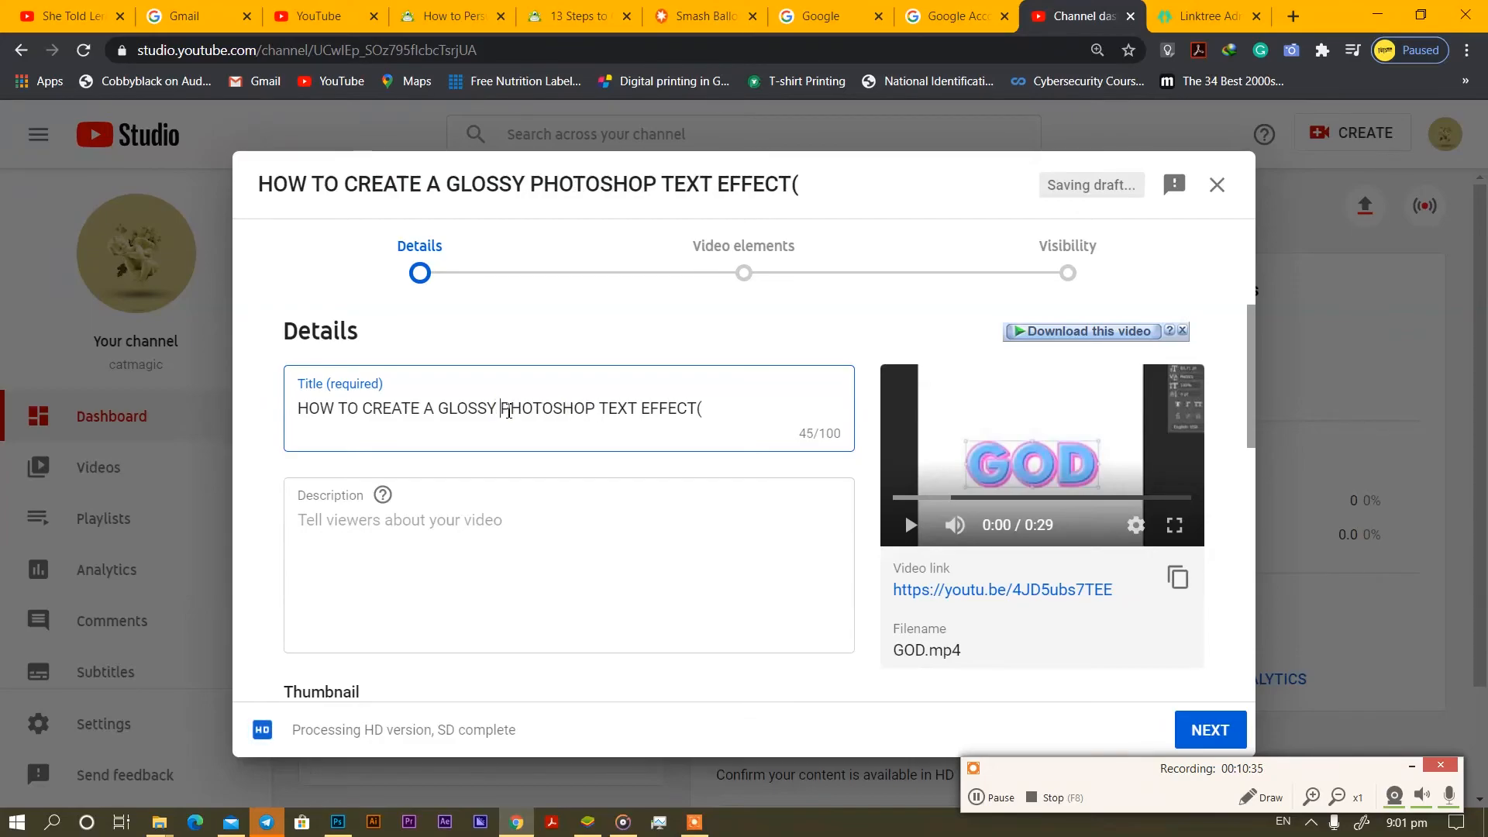
{"action": "key", "text": "BackSpace"}
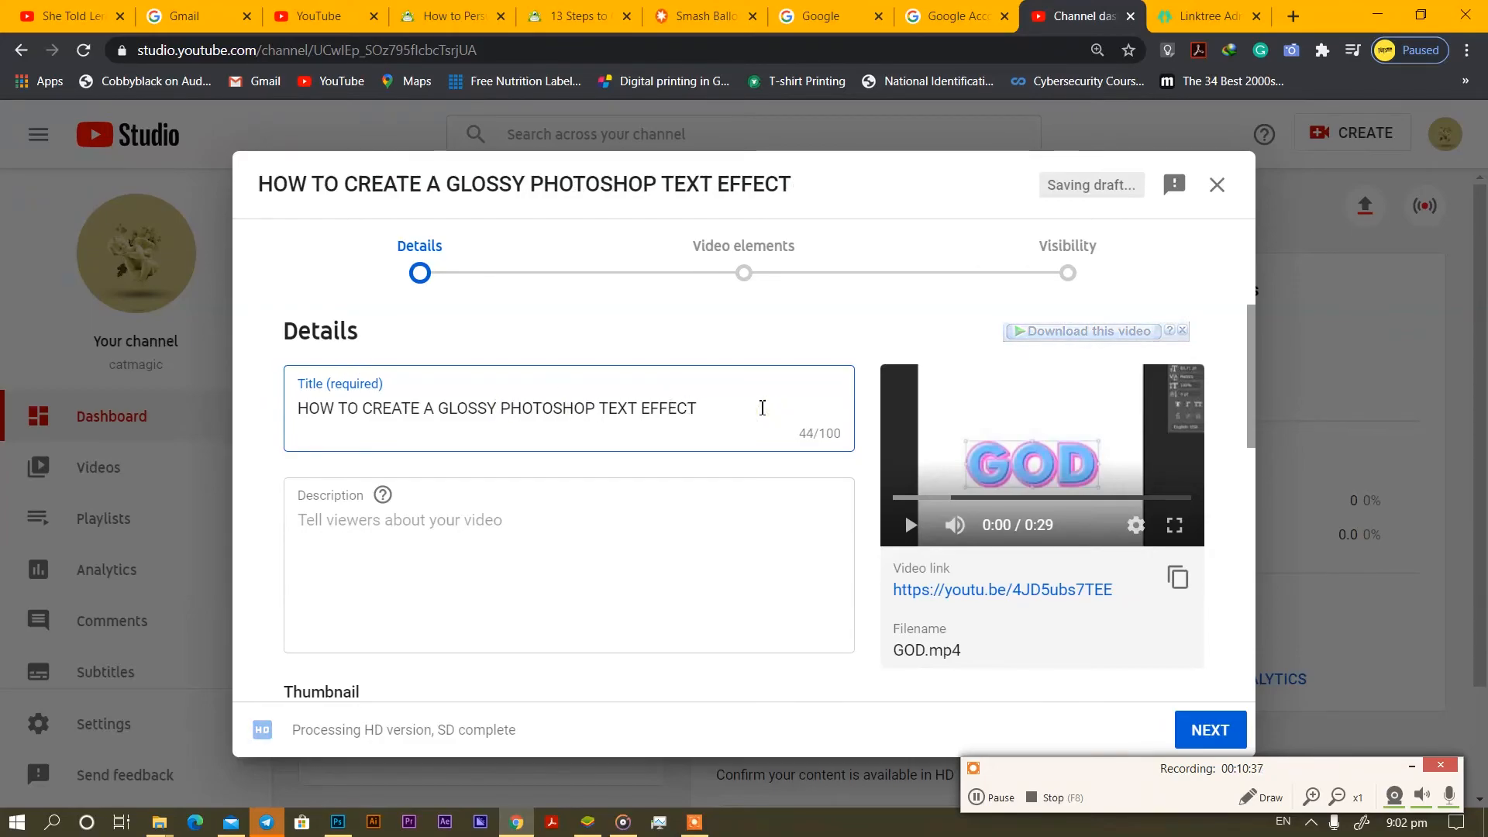
Choose the first auto-generated GOD frame as thumbnail, closing the custom thumbnail's phone verification prompt.
{"action": "left_click", "coordinate": [438, 534]}
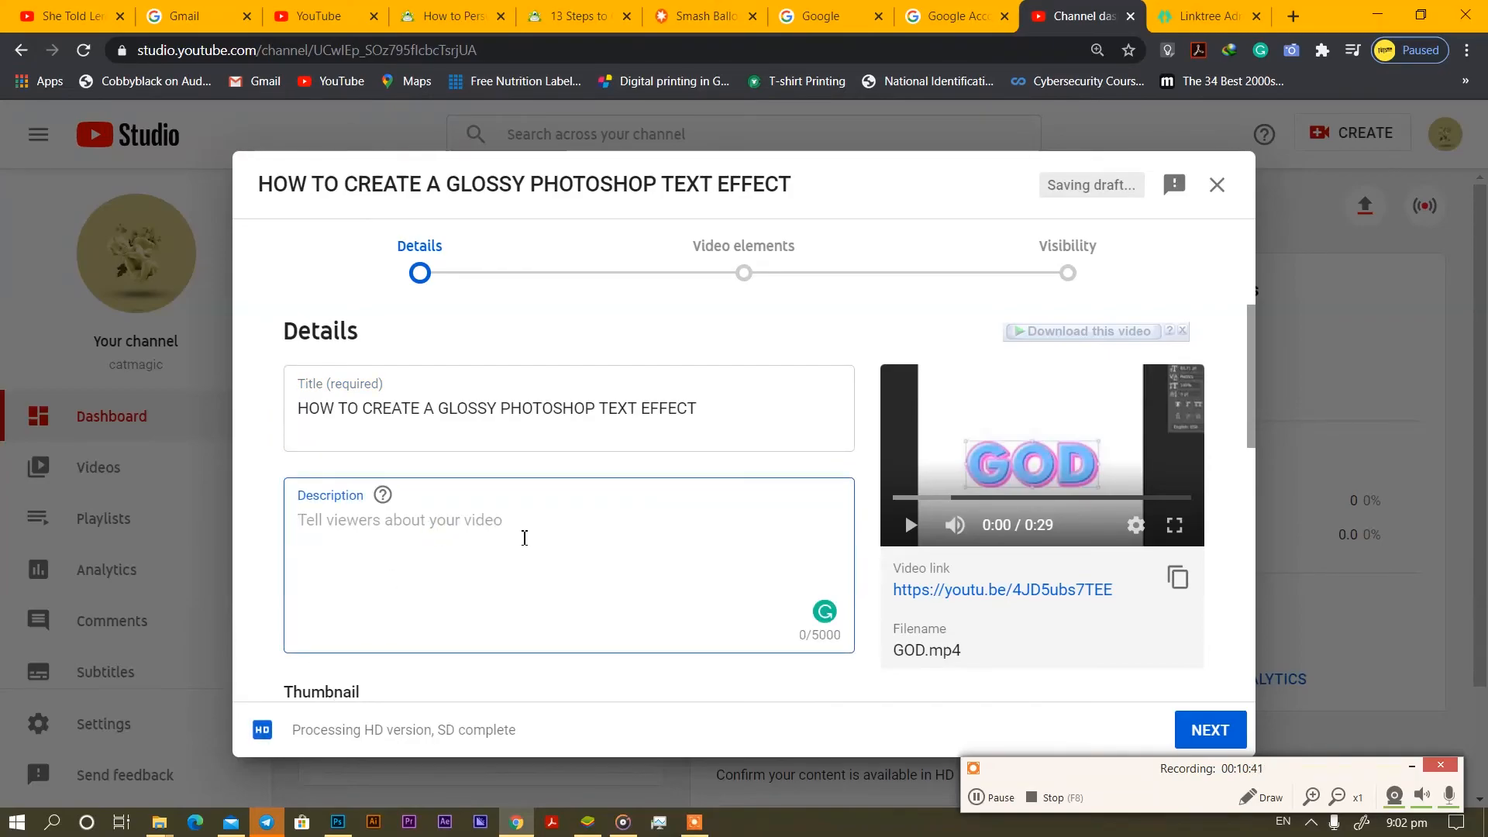
{"action": "scroll", "coordinate": [535, 543], "scroll_direction": "down", "scroll_amount": 2}
{"action": "scroll", "coordinate": [552, 542], "scroll_direction": "up", "scroll_amount": 3}
{"action": "scroll", "coordinate": [552, 544], "scroll_direction": "down", "scroll_amount": 1}
{"action": "scroll", "coordinate": [552, 544], "scroll_direction": "down", "scroll_amount": 4}
{"action": "left_click", "coordinate": [777, 422]}
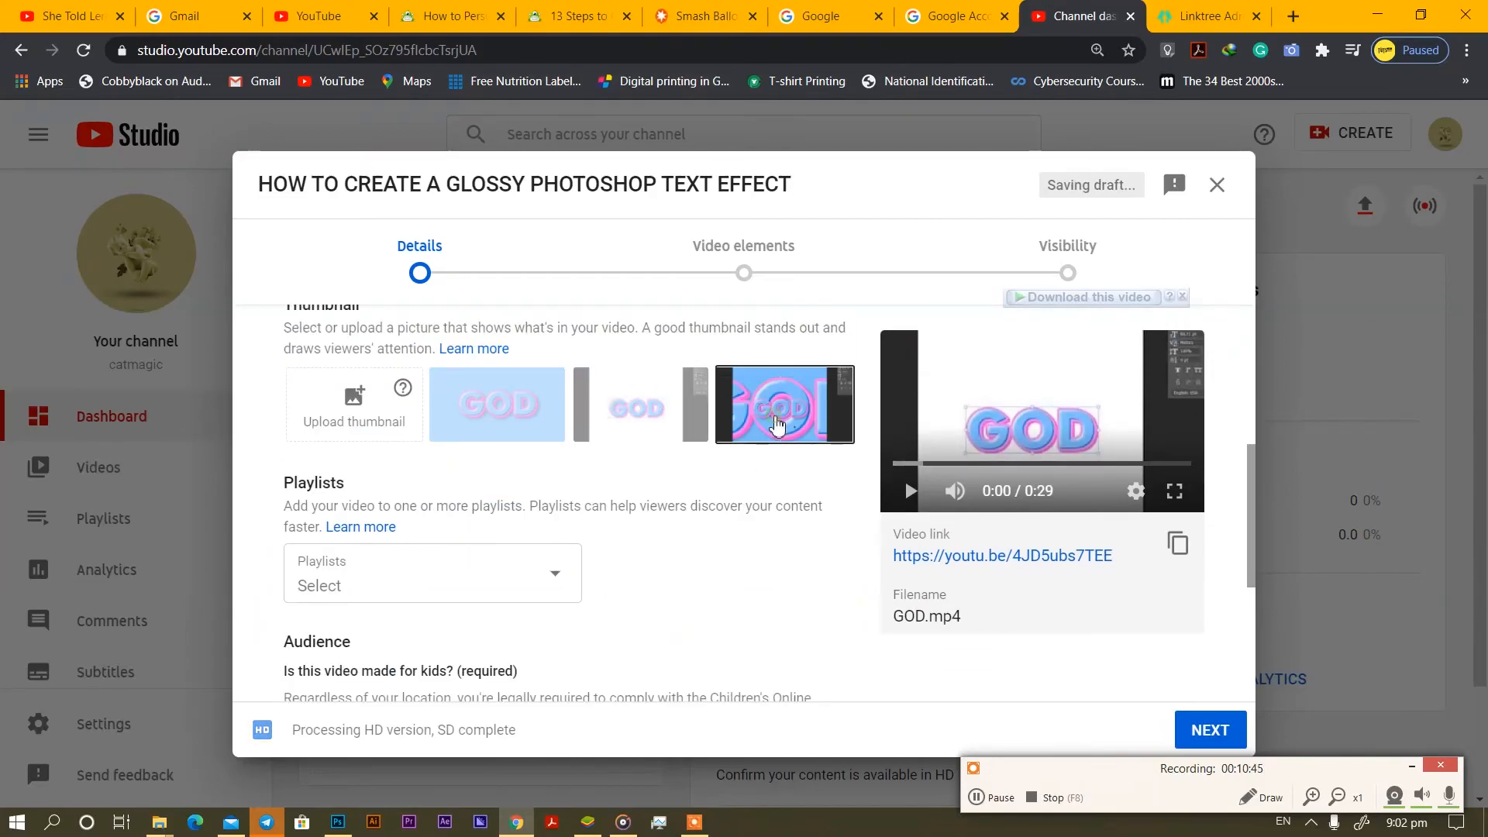
{"action": "left_click", "coordinate": [496, 435]}
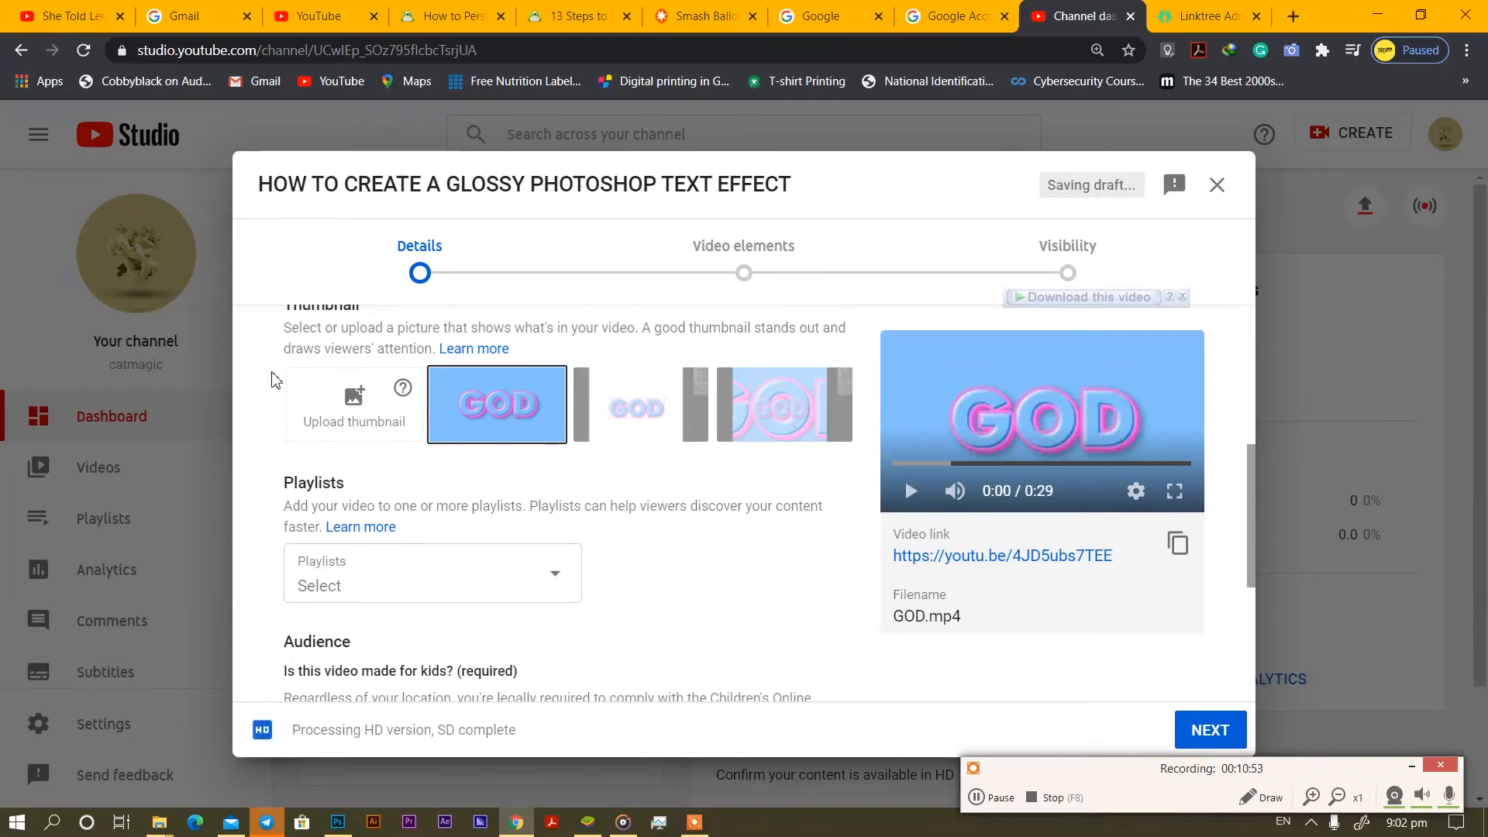
{"action": "left_click", "coordinate": [354, 395]}
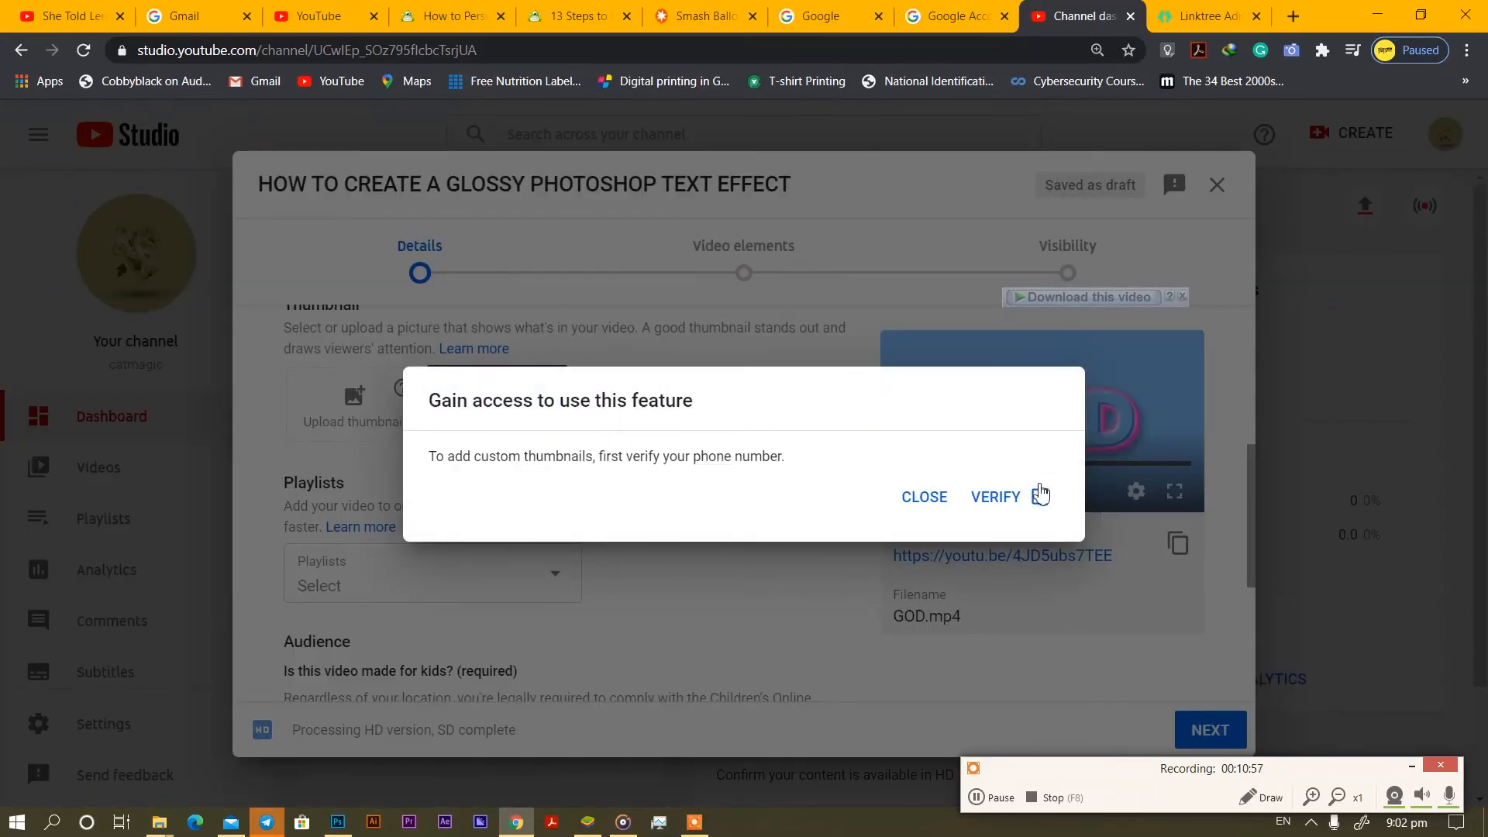
{"action": "left_click", "coordinate": [924, 497]}
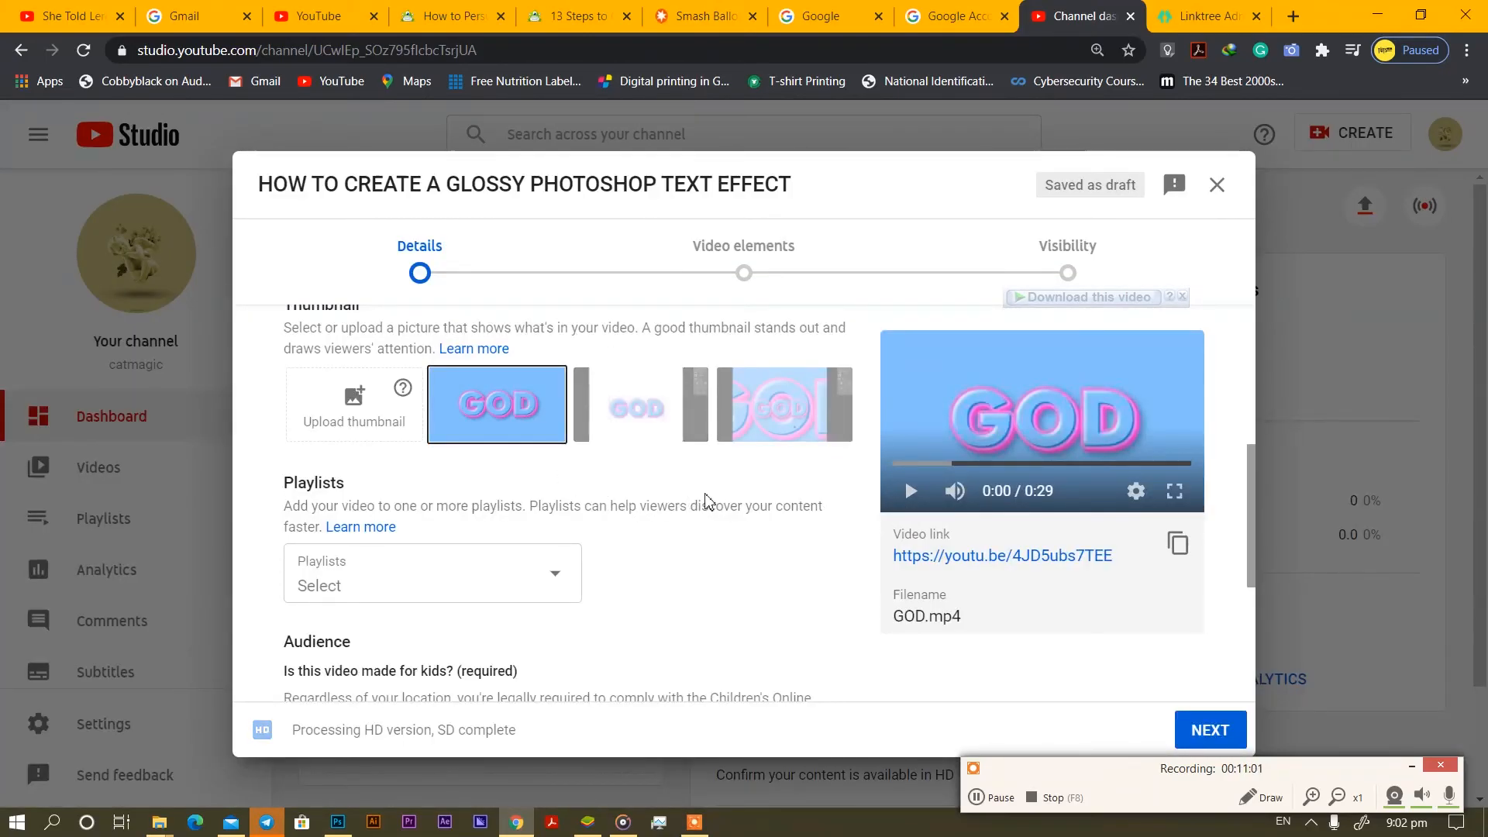
Set Audience to 'Yes, it's made for kids' and continue to Video elements.
{"action": "scroll", "coordinate": [564, 593], "scroll_direction": "down", "scroll_amount": 4}
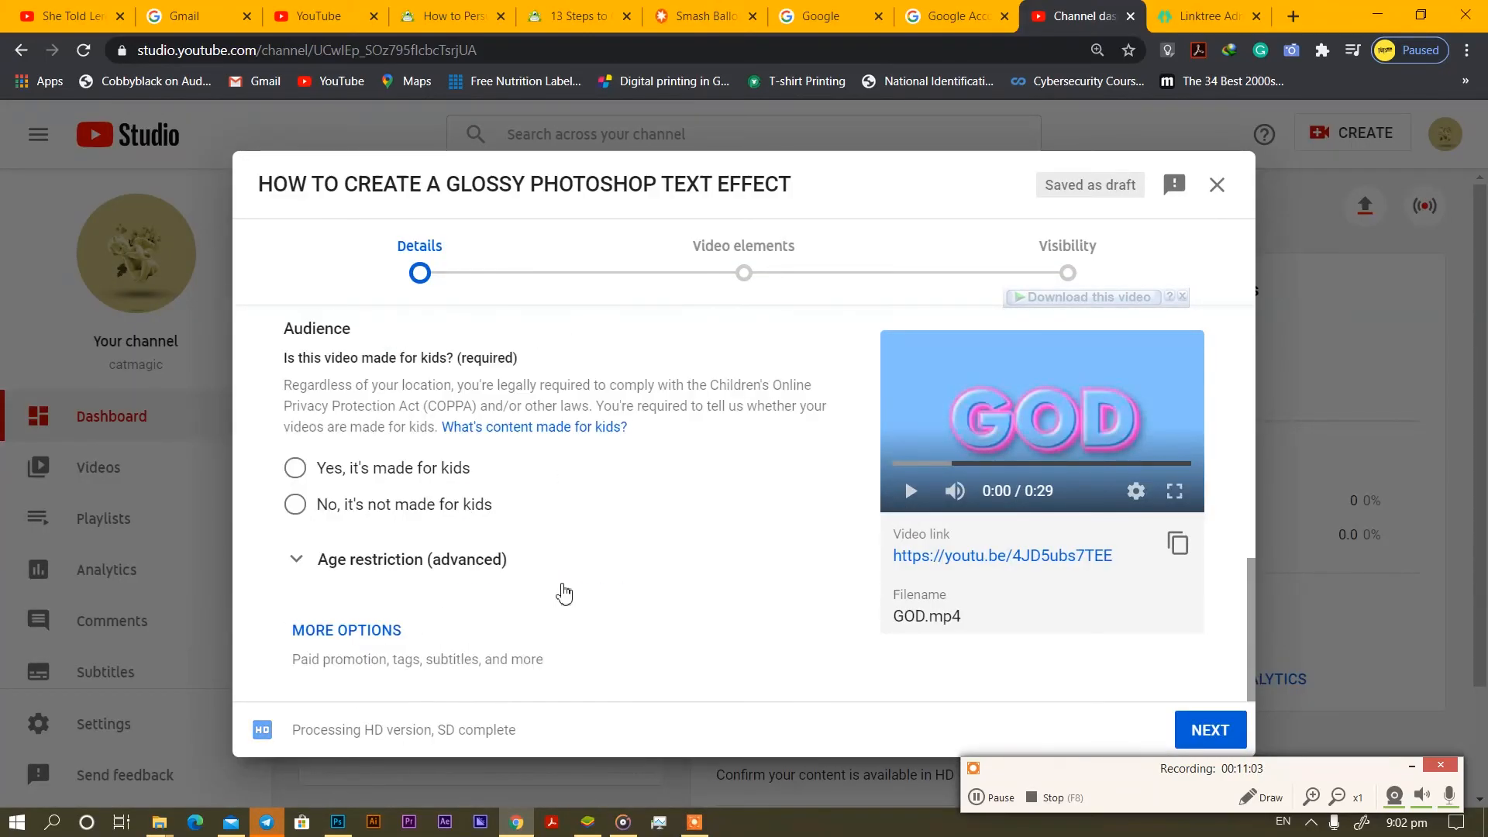
{"action": "left_click", "coordinate": [330, 469]}
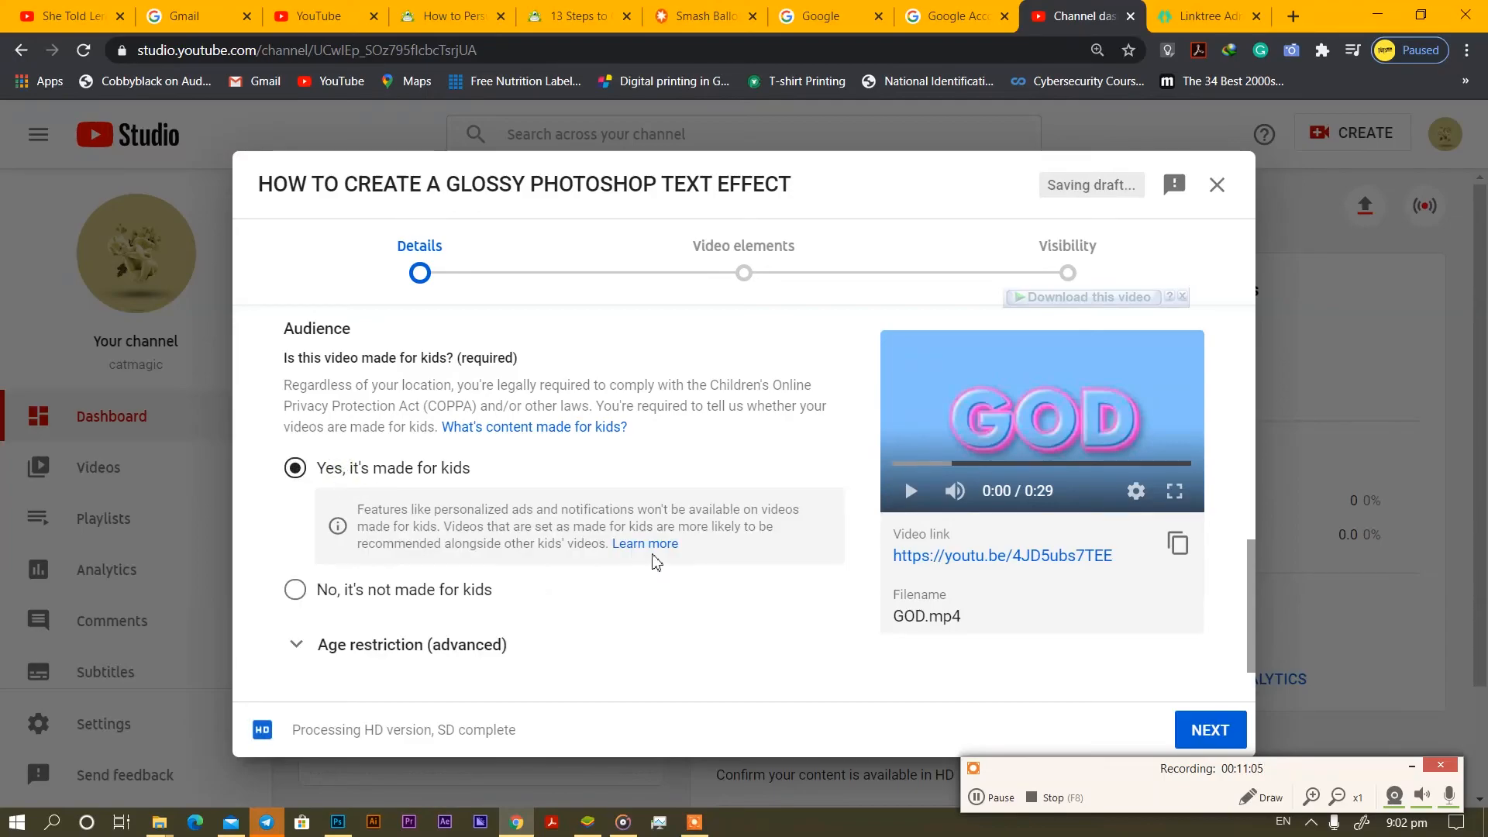
{"action": "scroll", "coordinate": [654, 571], "scroll_direction": "down", "scroll_amount": 1}
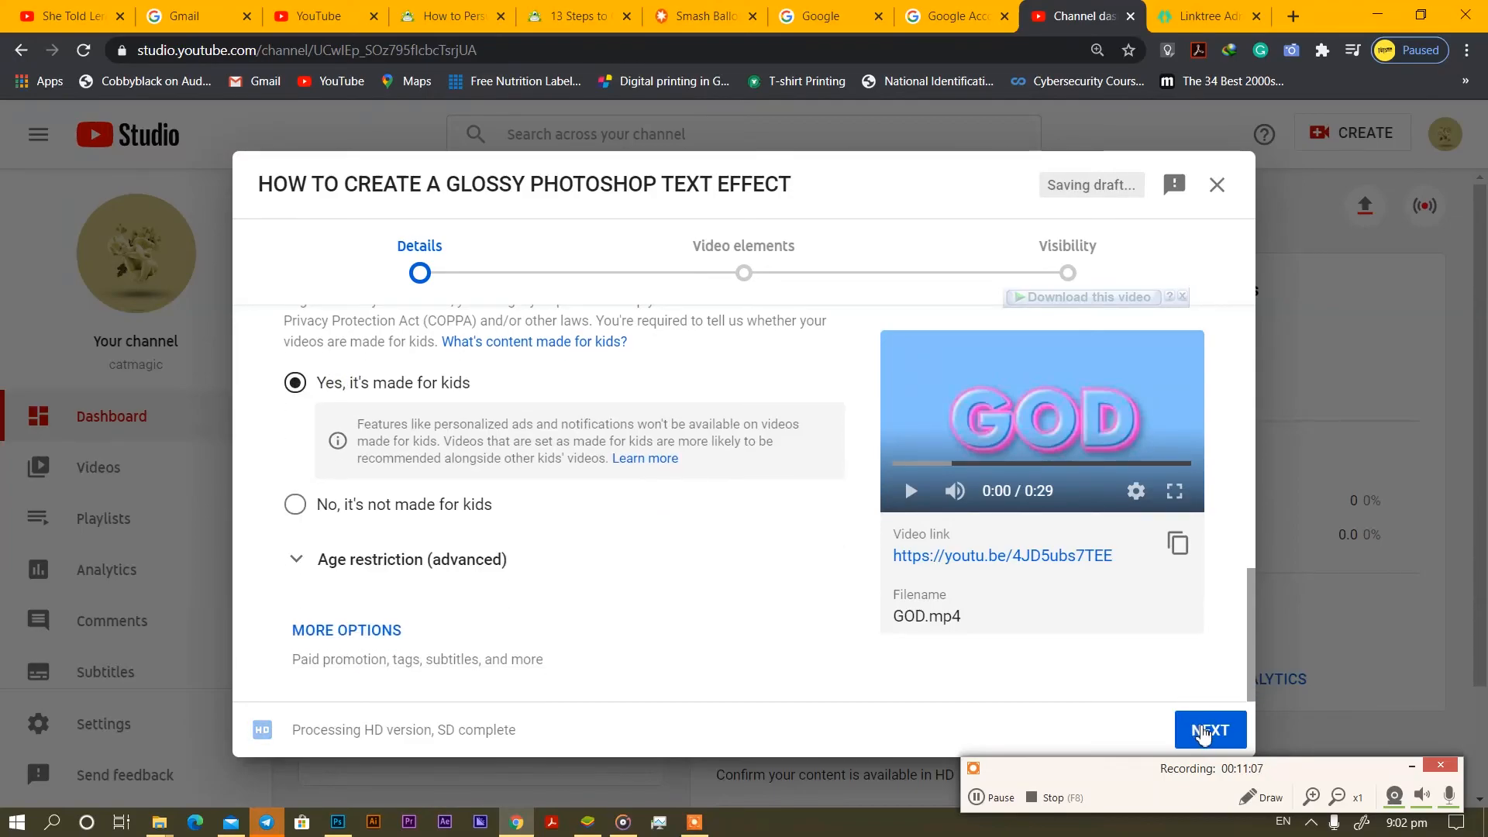
{"action": "left_click", "coordinate": [1204, 735]}
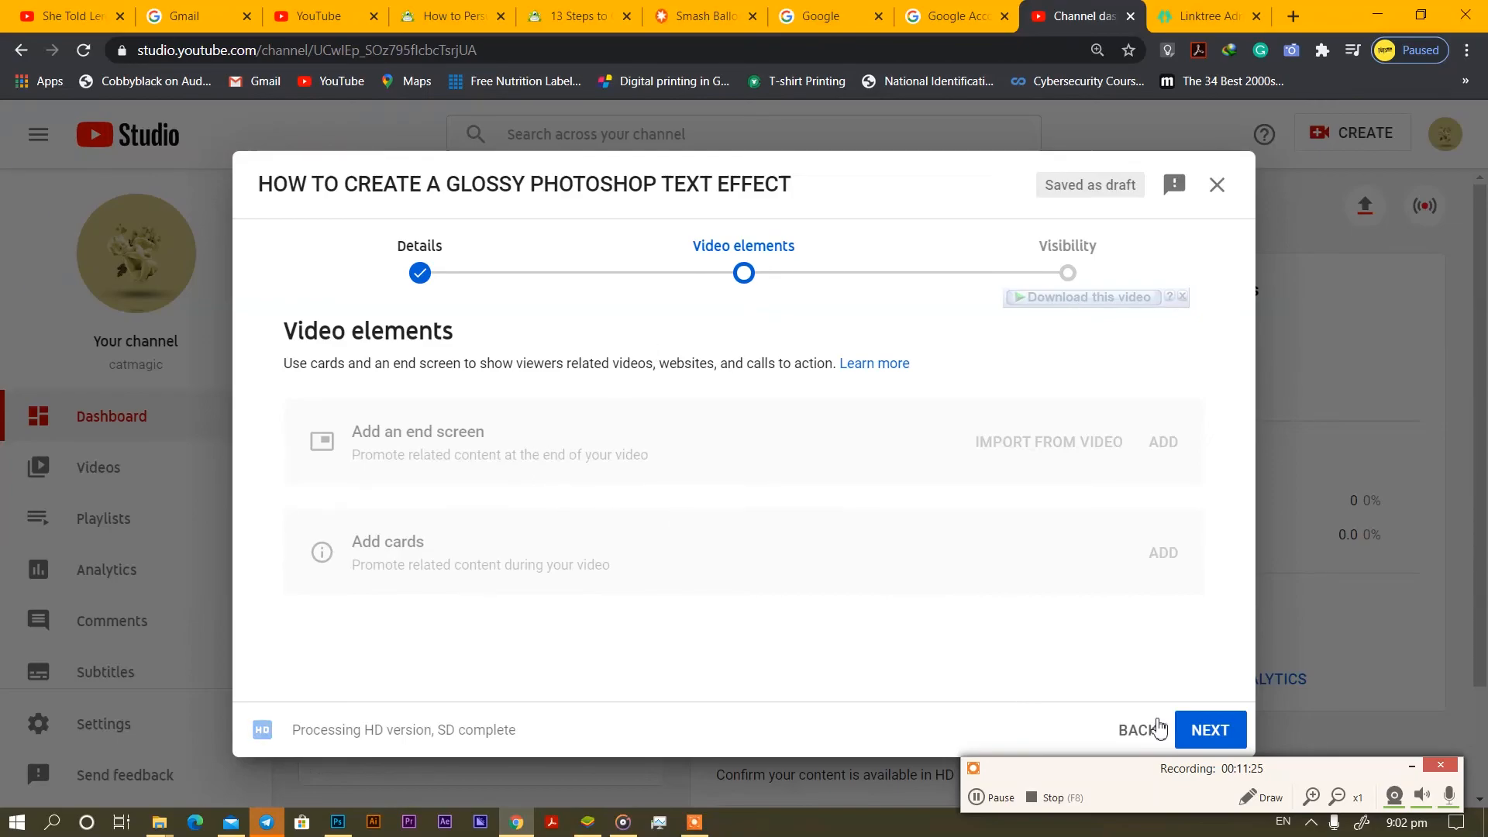
Set the video's visibility to Public and publish it.
{"action": "left_click", "coordinate": [1196, 731]}
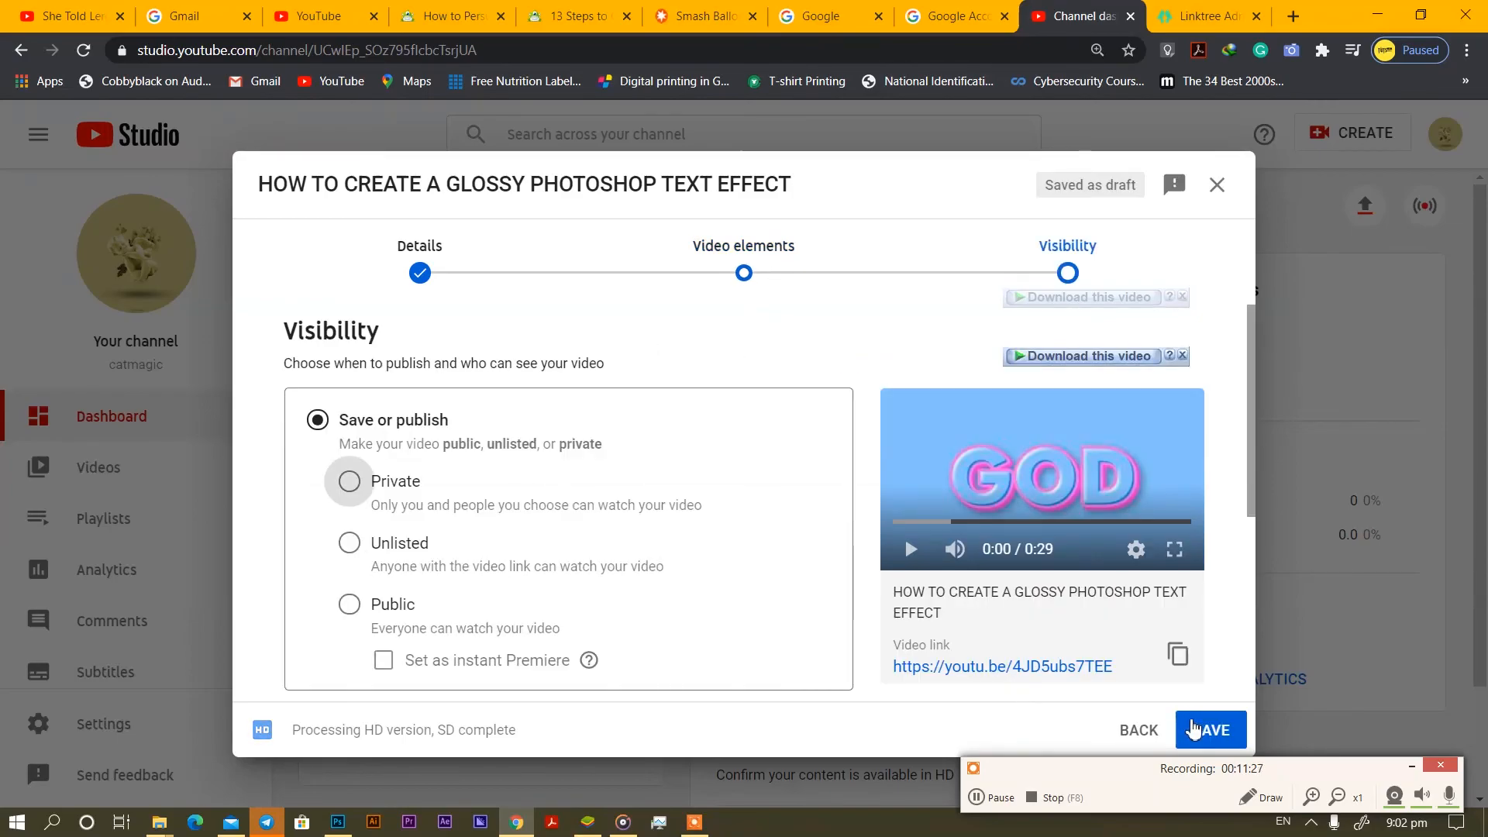
{"action": "left_click", "coordinate": [348, 604]}
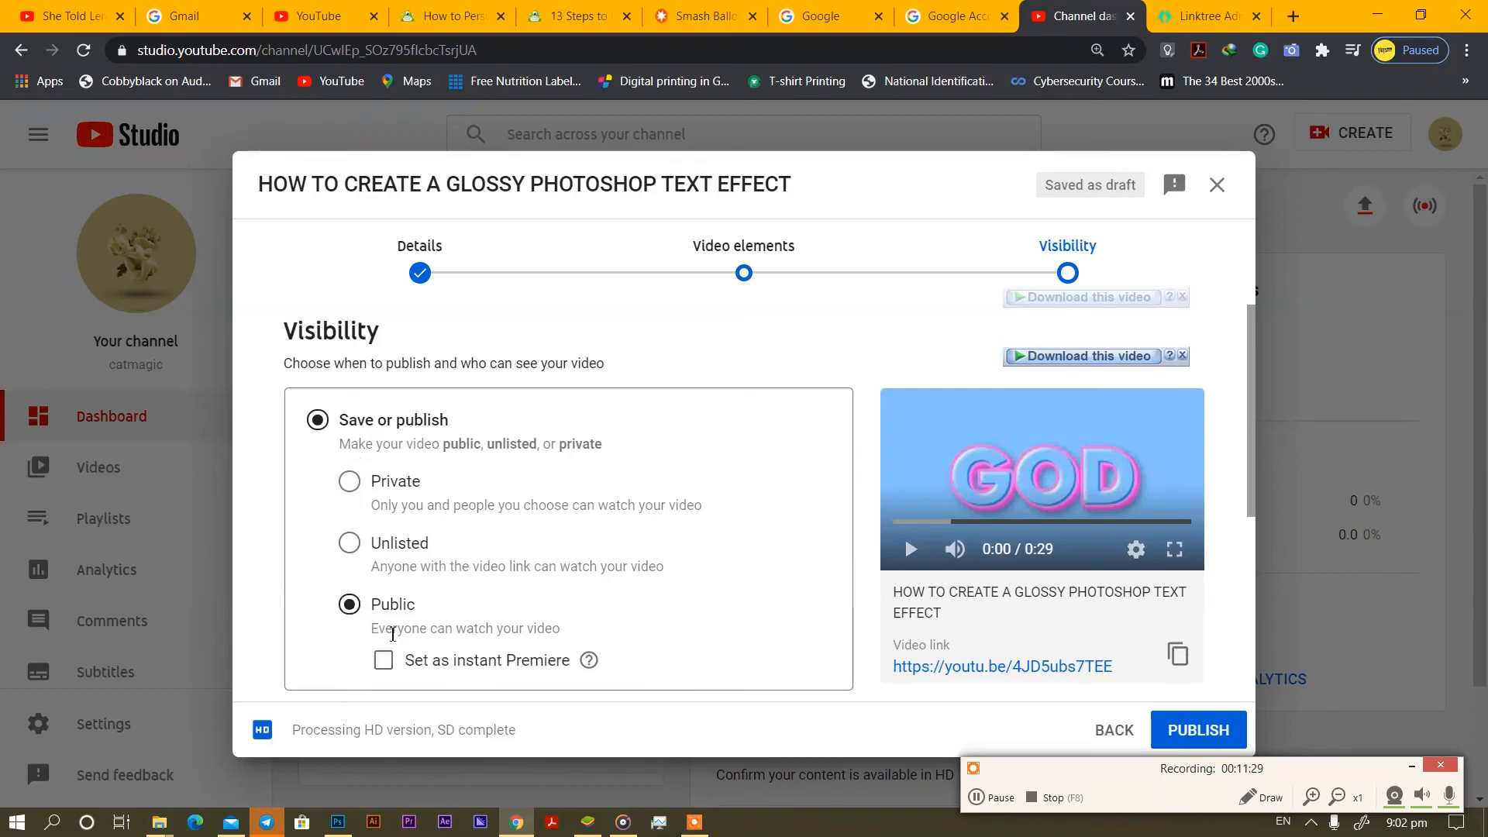
{"action": "left_click", "coordinate": [1199, 731]}
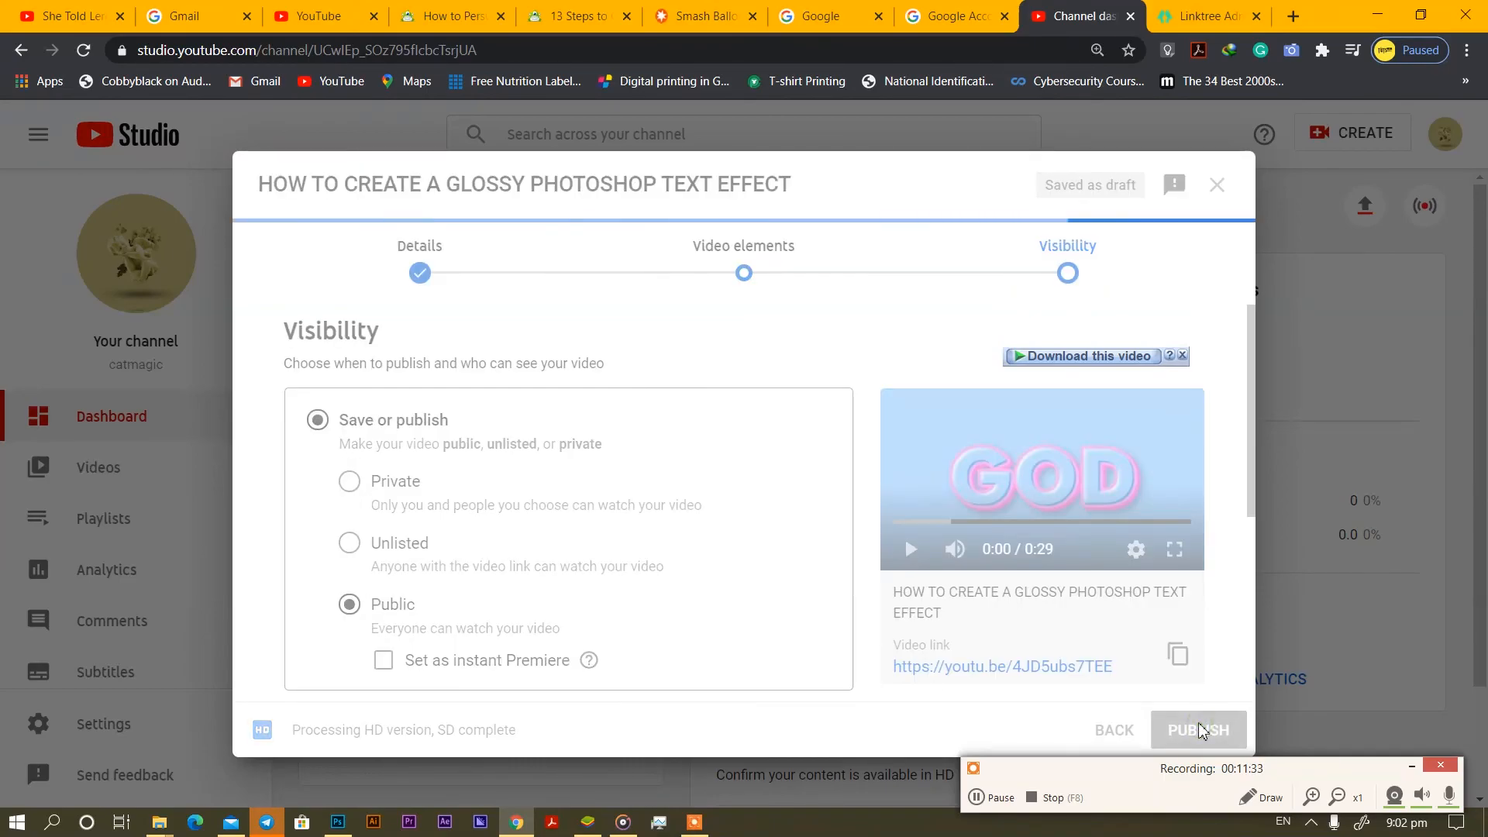